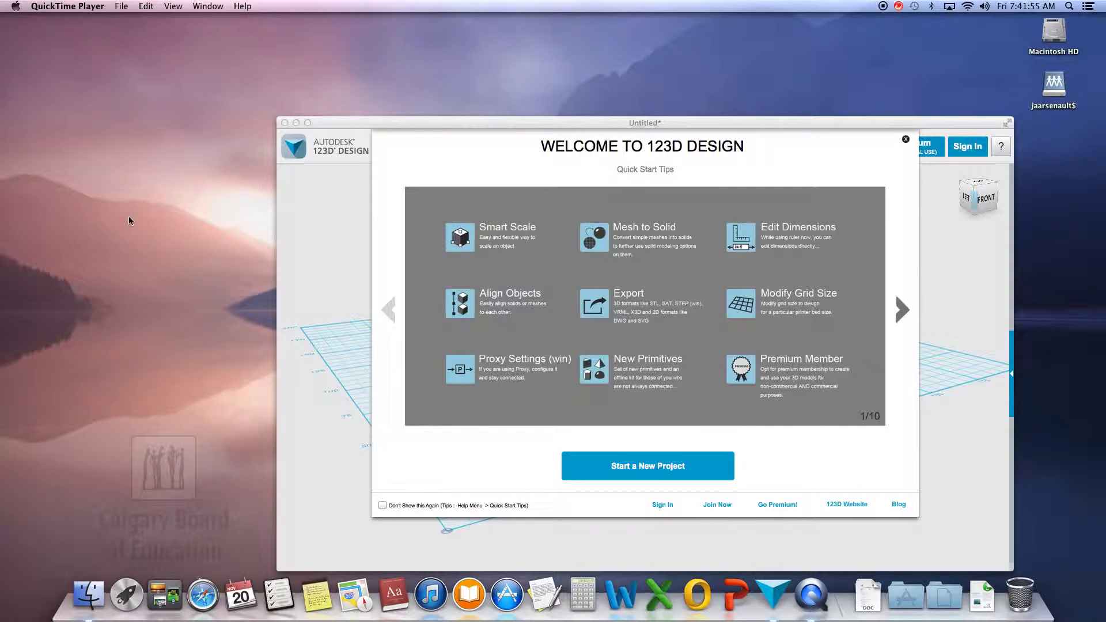
# Start a new project and place a 20 × 20 × 20 mm box near the front-left area of the grid
pyautogui.click(620, 479)
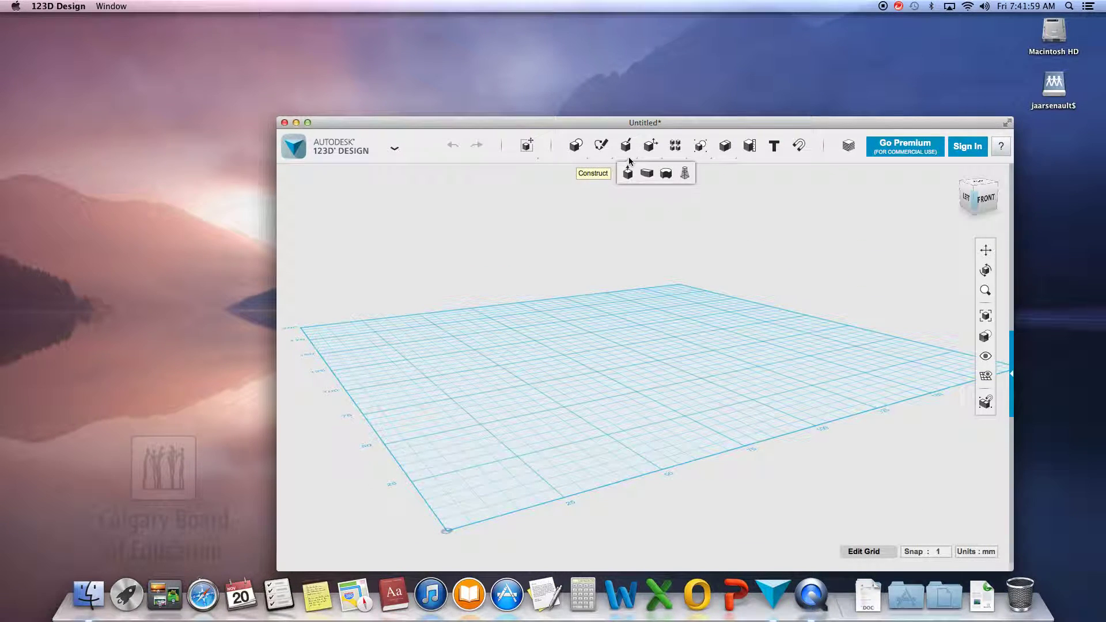
pyautogui.moveTo(674, 145)
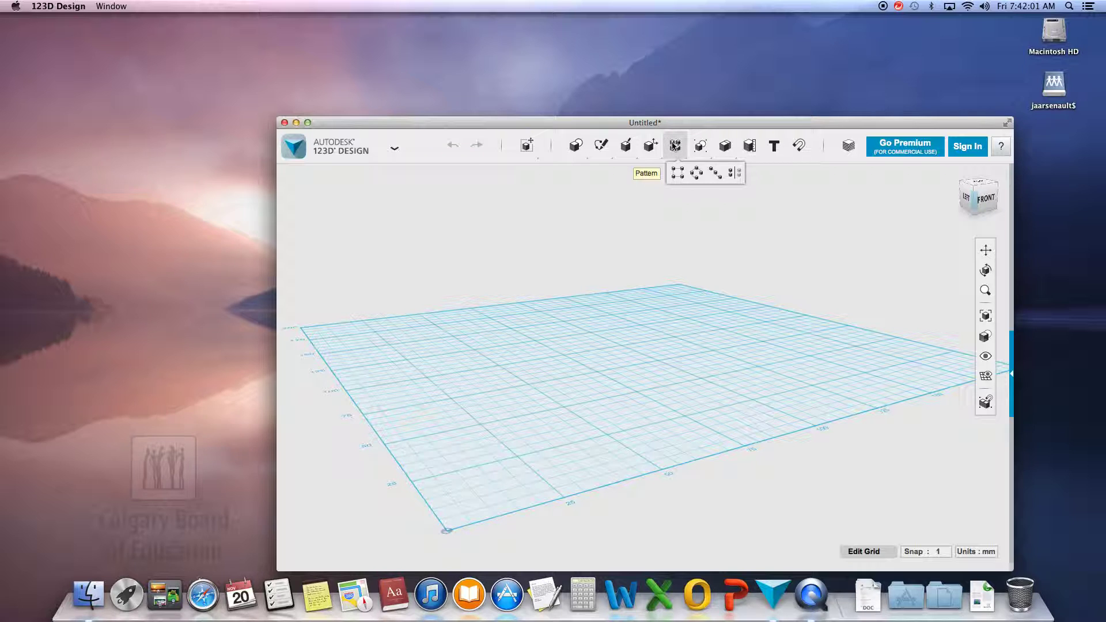
pyautogui.moveTo(576, 145)
pyautogui.click(578, 173)
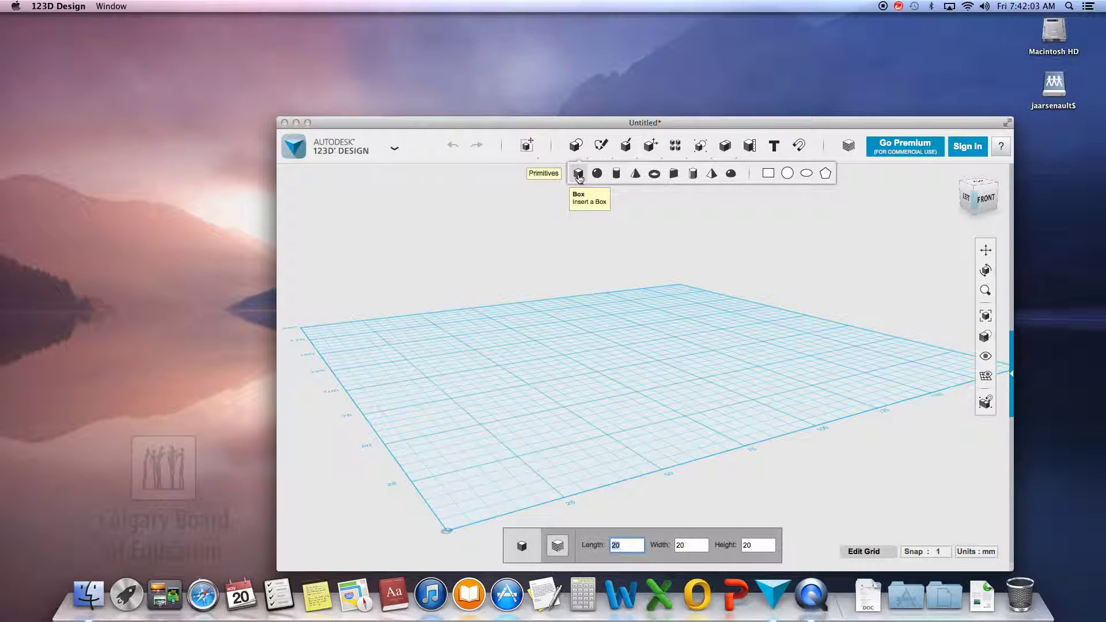
pyautogui.click(491, 420)
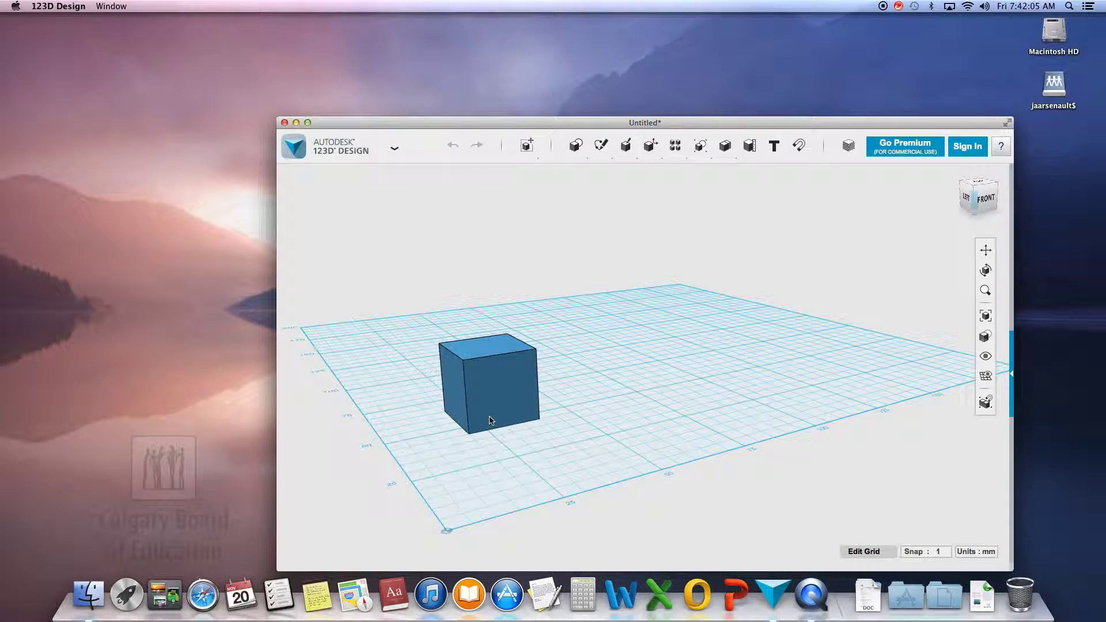
# Maximize the window and begin a rectangular pattern of five boxes over 123 mm along the box's front bottom edge
pyautogui.click(308, 123)
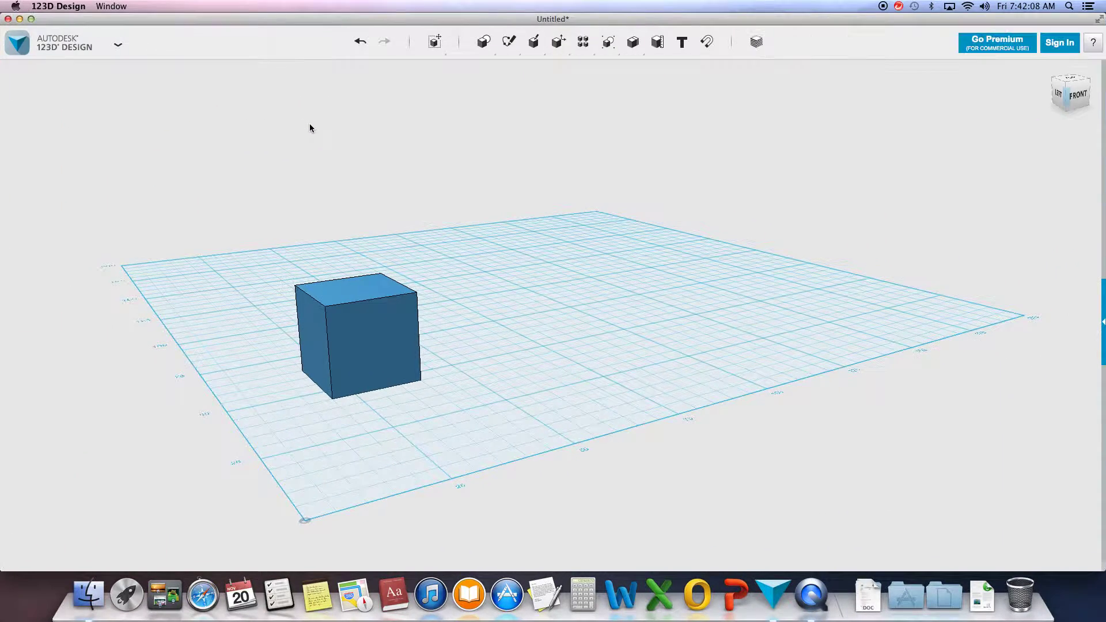
pyautogui.moveTo(583, 48)
pyautogui.click(586, 73)
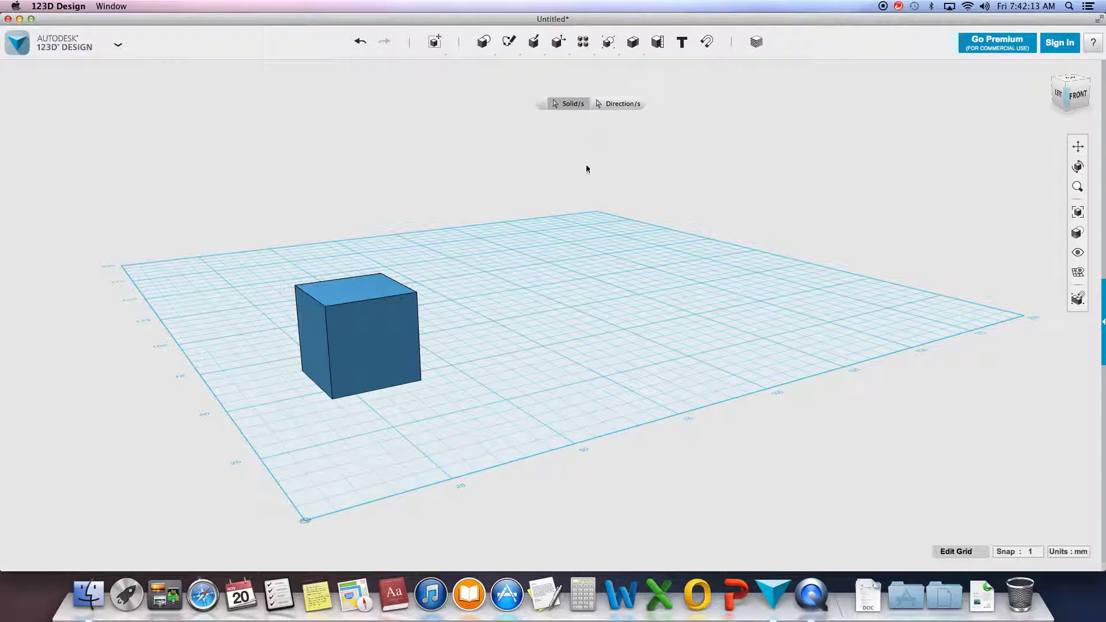
pyautogui.click(349, 300)
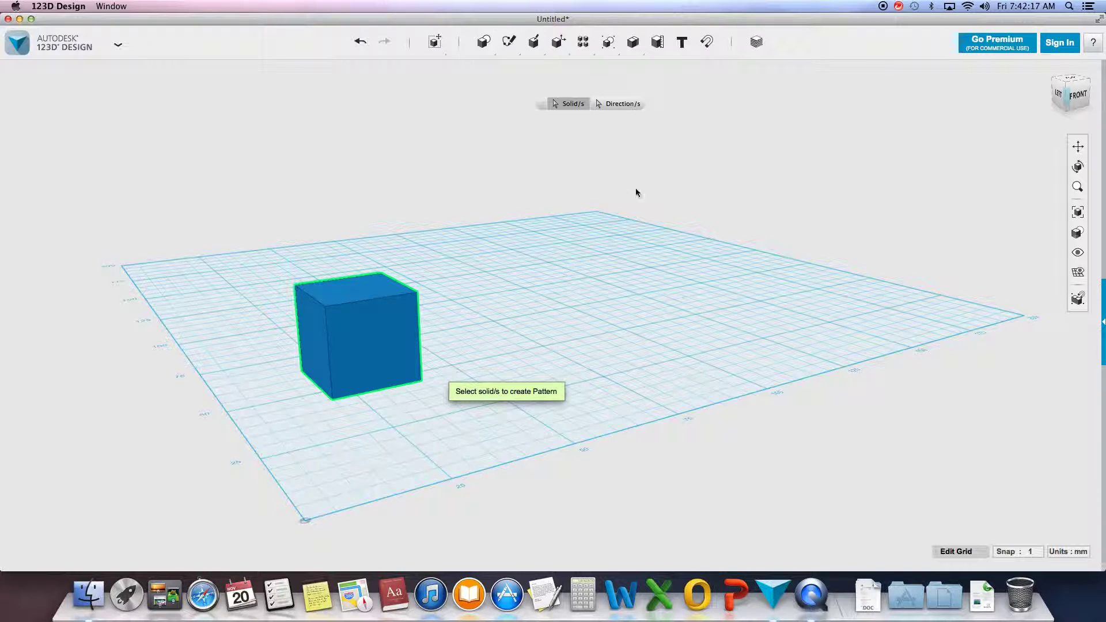
pyautogui.click(609, 105)
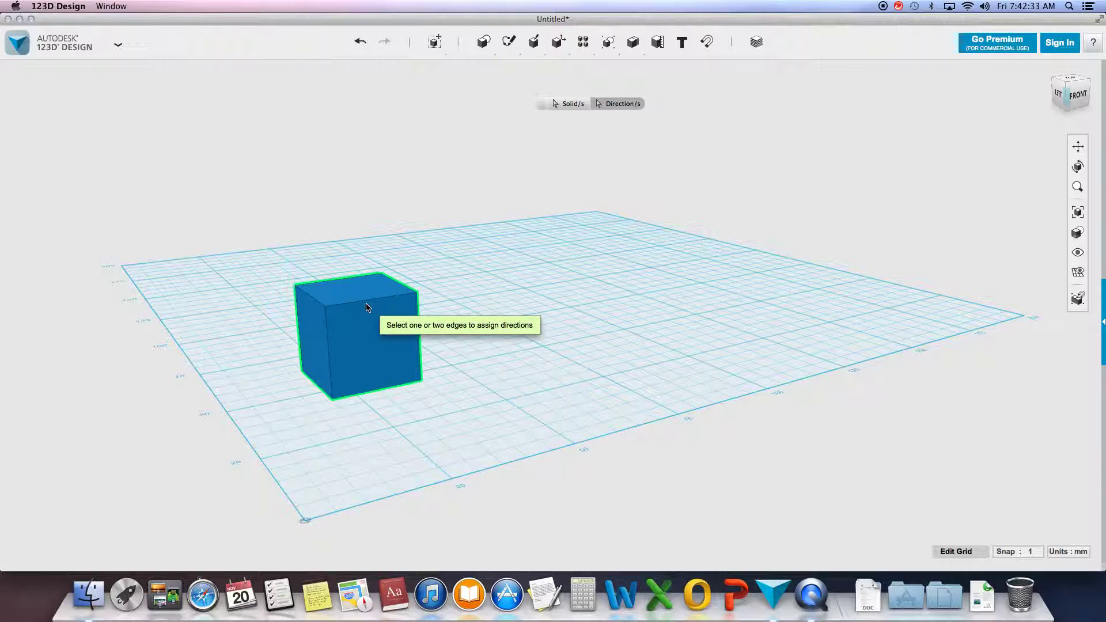
pyautogui.click(381, 390)
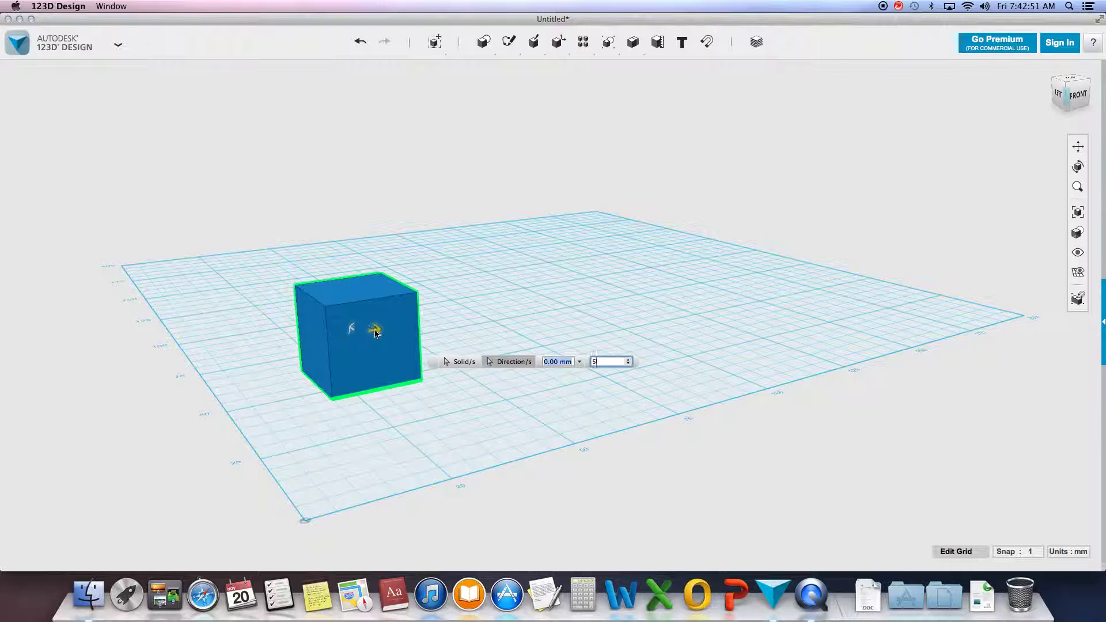
pyautogui.moveTo(375, 333); pyautogui.dragTo(779, 283)
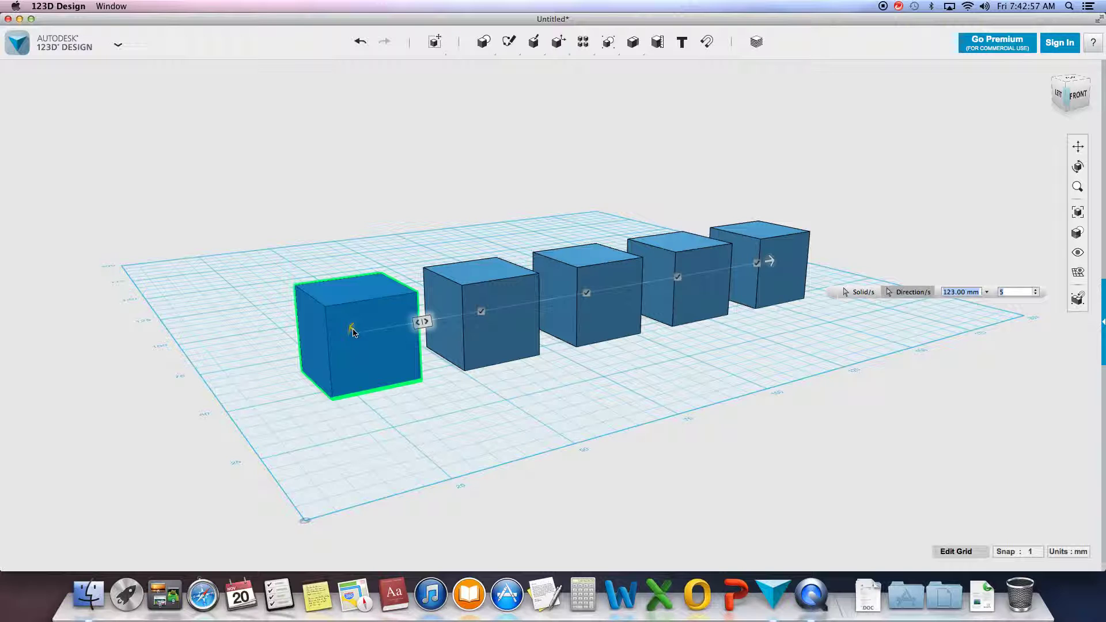
# Add a second direction to the rectangular pattern with three rows over -64 mm towards the grid's front, and finish it
pyautogui.press('Tab')
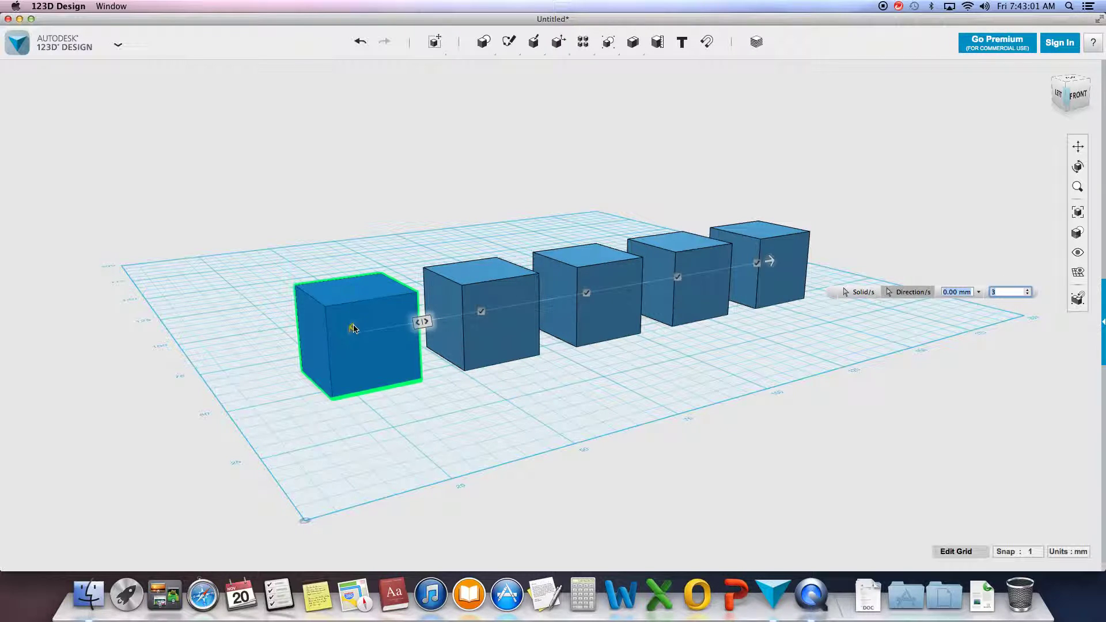
pyautogui.moveTo(351, 326); pyautogui.dragTo(475, 454)
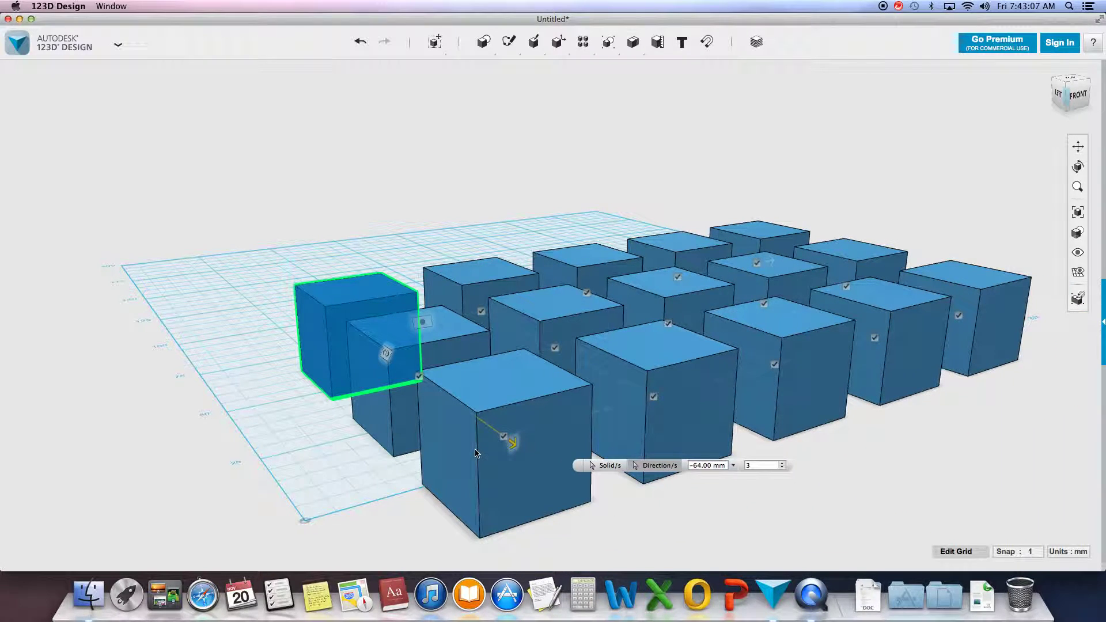
pyautogui.click(614, 506)
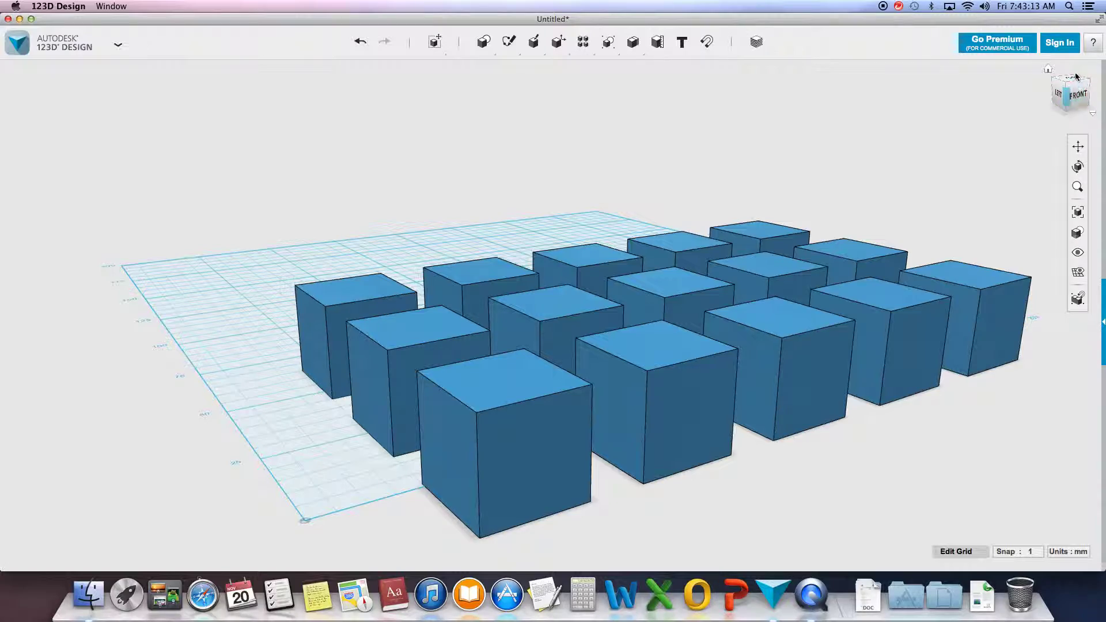
# Place a cylinder with radius 10 mm and height 20 mm behind the box array, on the right half of the grid
pyautogui.moveTo(1070, 85); pyautogui.dragTo(1075, 101)
pyautogui.click(1075, 99)
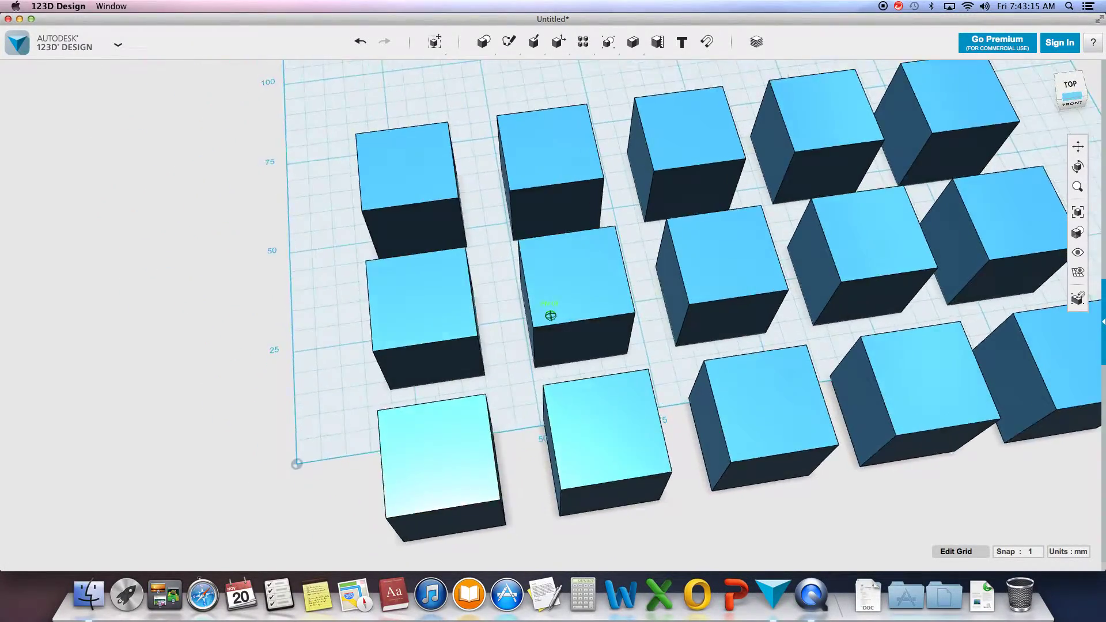
pyautogui.moveTo(1078, 187); pyautogui.dragTo(840, 141)
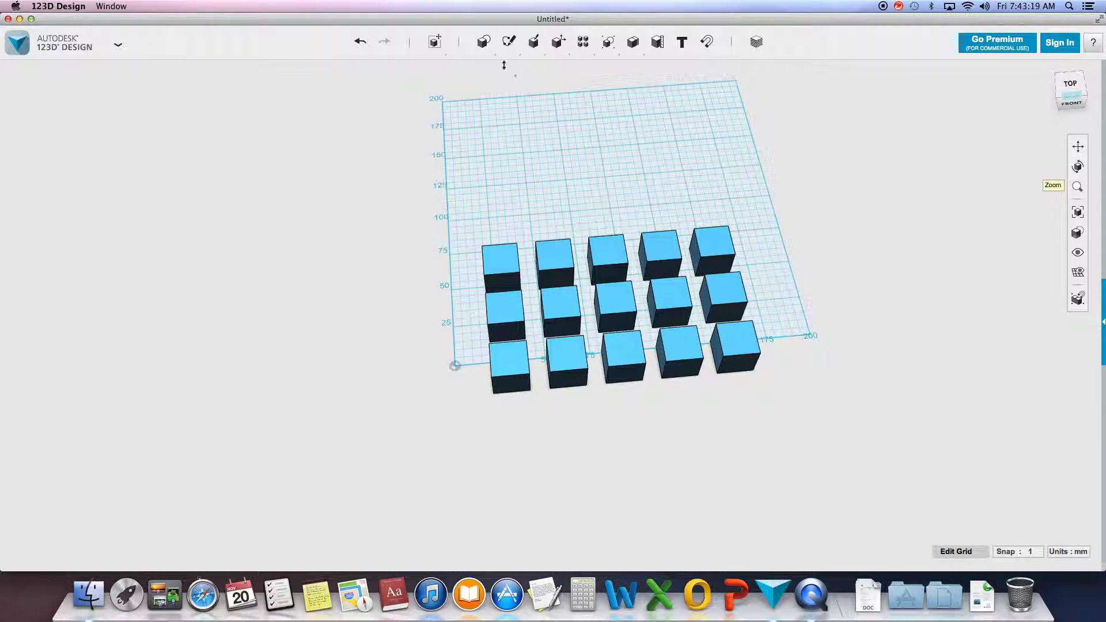
pyautogui.moveTo(483, 42)
pyautogui.click(526, 69)
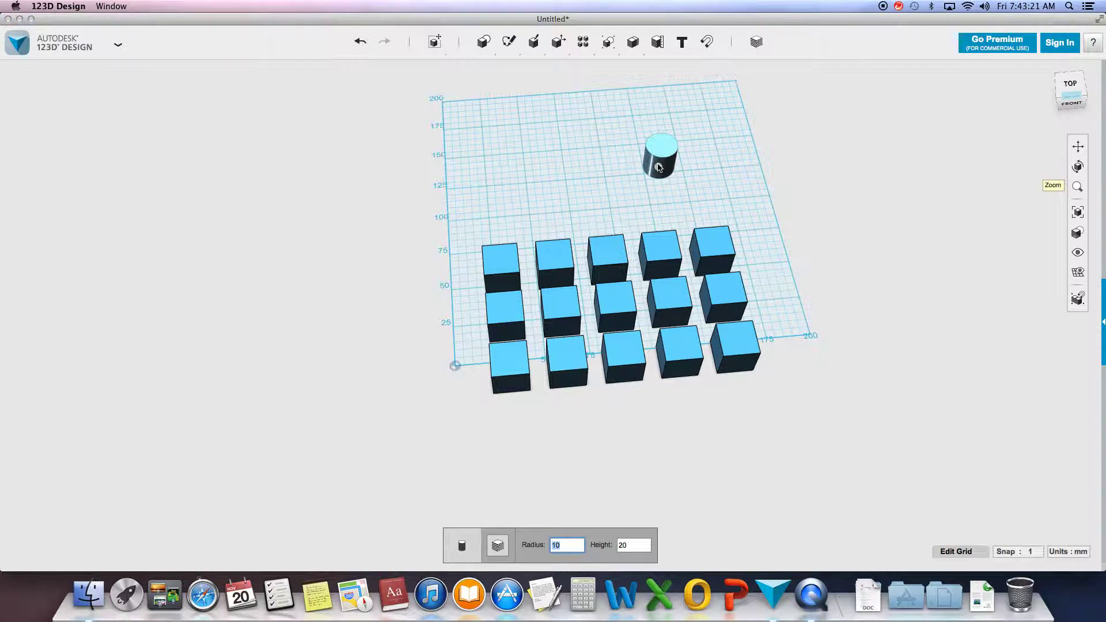
pyautogui.click(658, 167)
# Place a cone with radius 10 mm and height 20 mm beside the cylinder, and a torus near the grid's back-left corner
pyautogui.moveTo(485, 47)
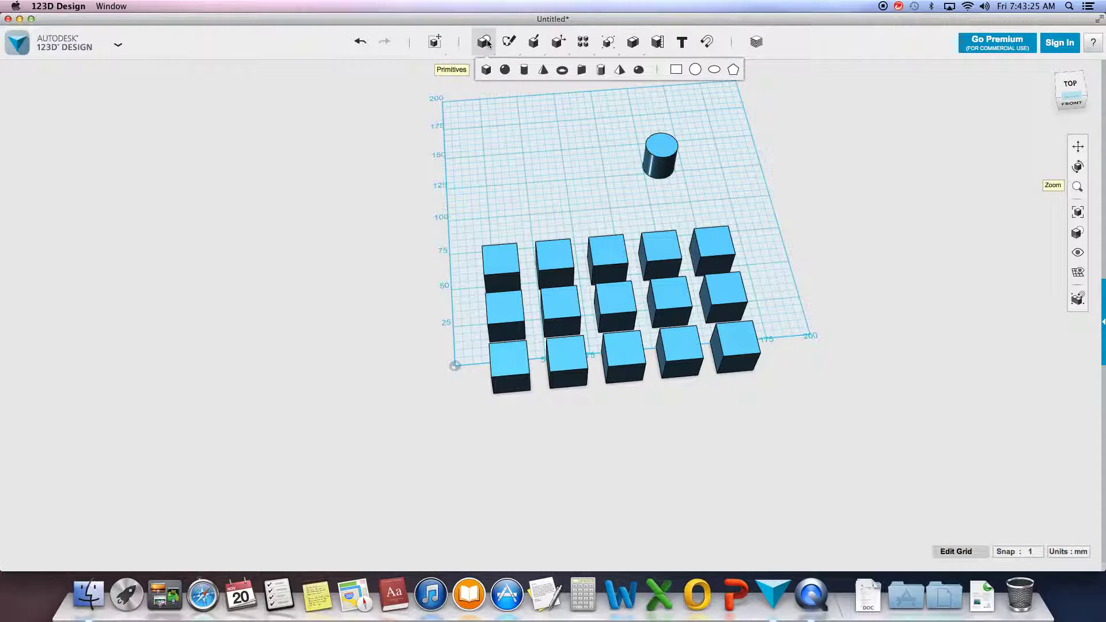
pyautogui.click(543, 69)
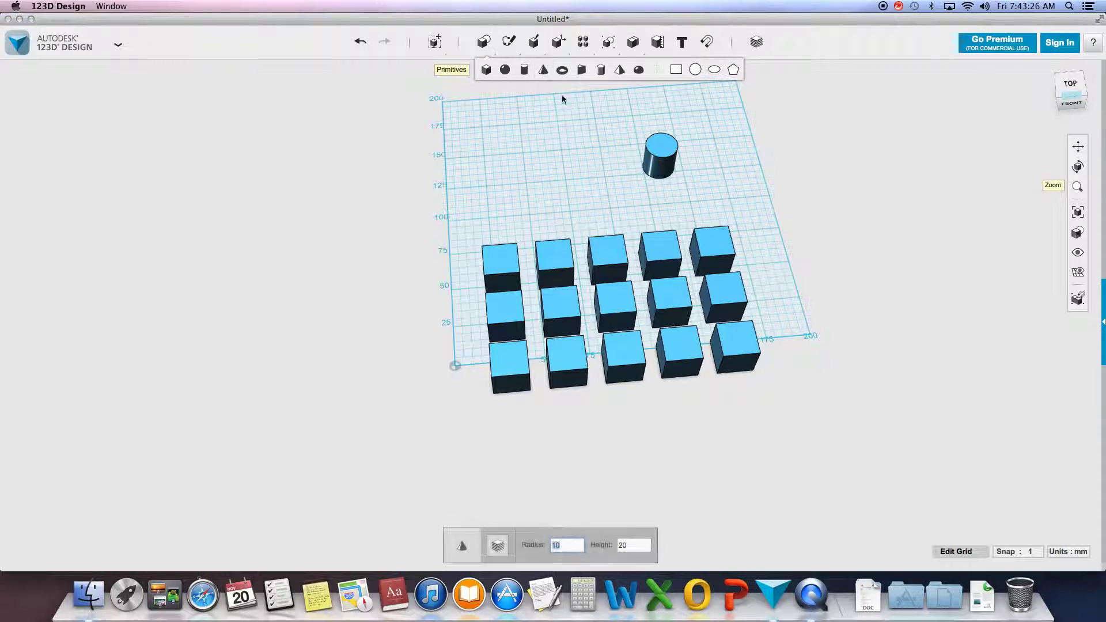
pyautogui.click(585, 151)
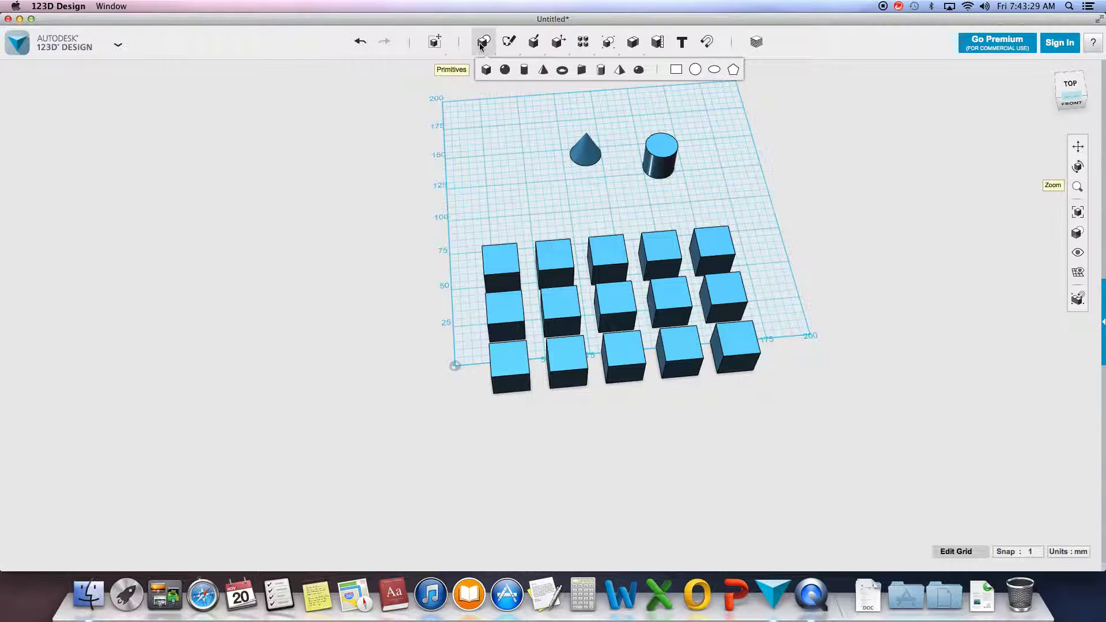
pyautogui.click(563, 70)
pyautogui.click(497, 126)
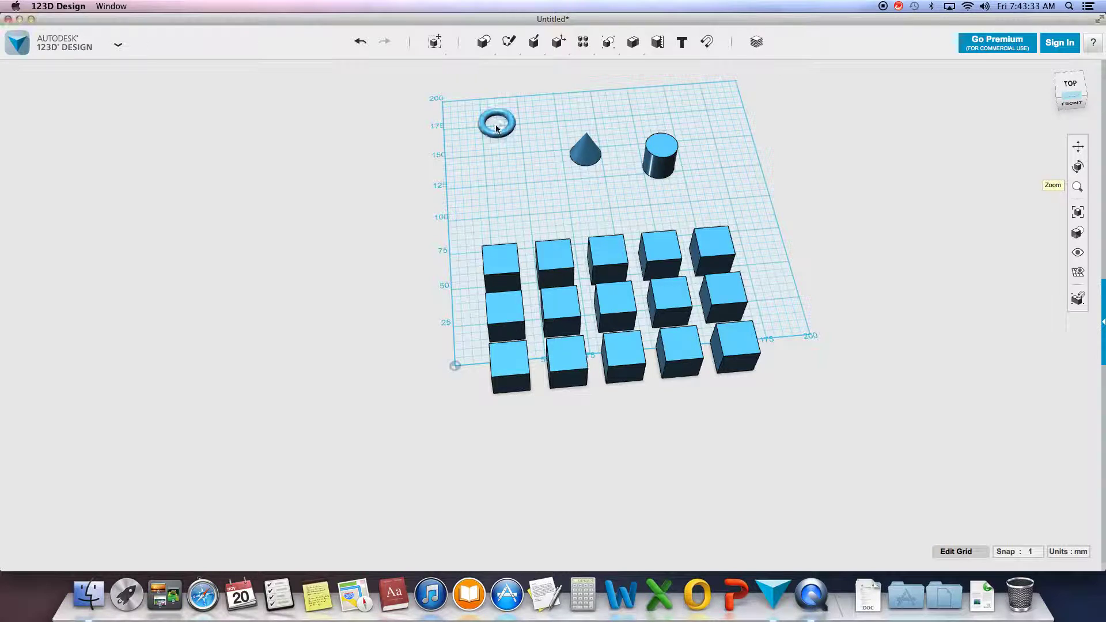
# Create a circular pattern of the torus using the cone as its axis
pyautogui.moveTo(583, 41)
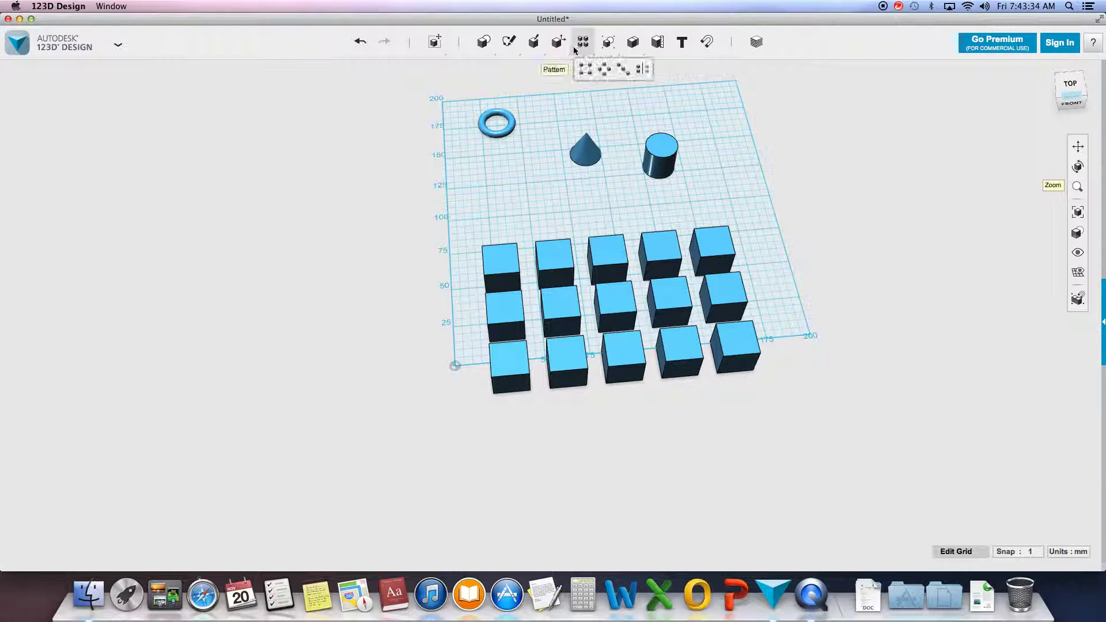
pyautogui.click(608, 74)
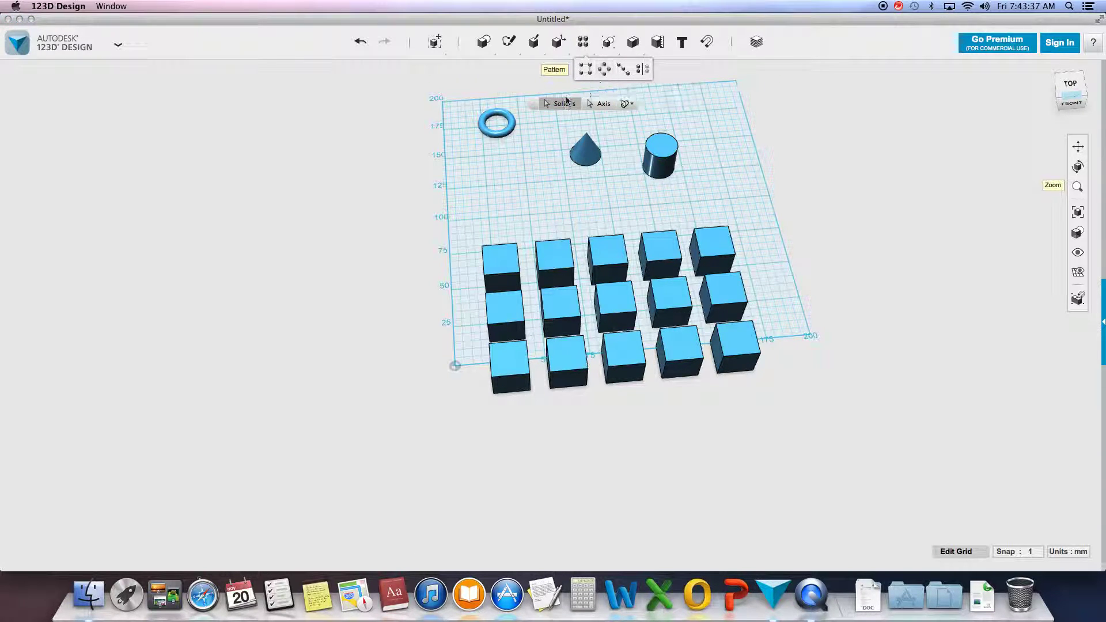
pyautogui.click(512, 128)
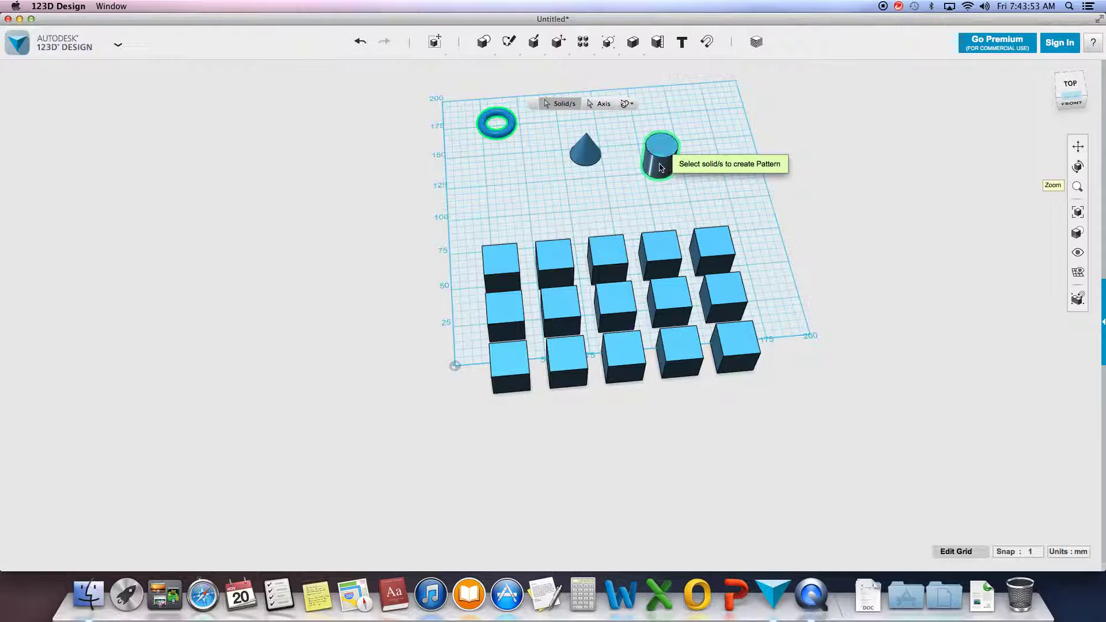
pyautogui.click(599, 104)
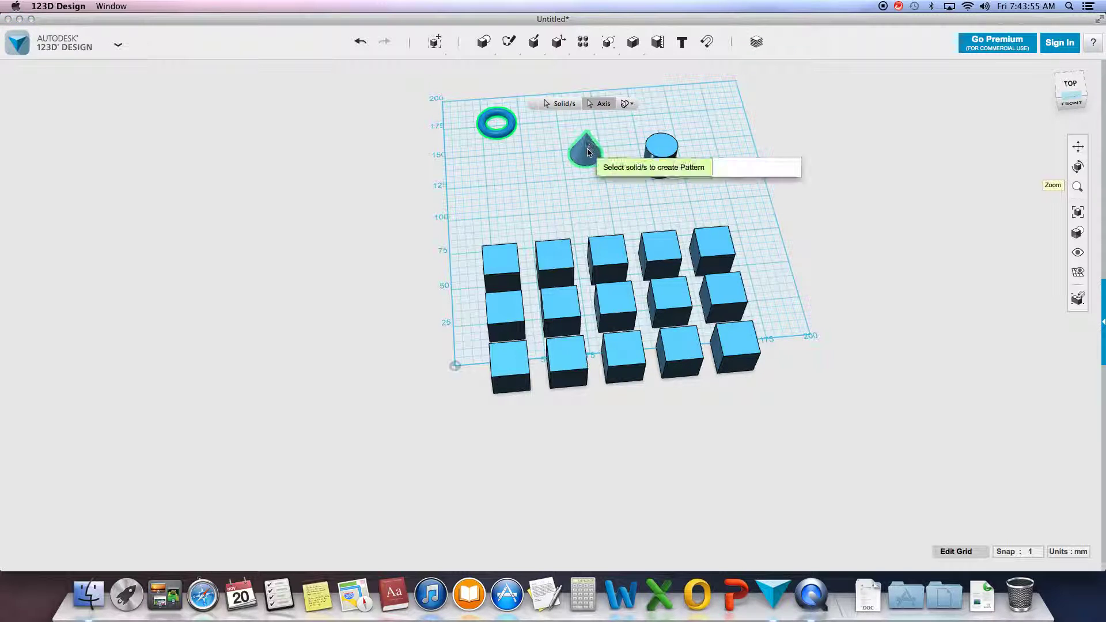
pyautogui.click(587, 152)
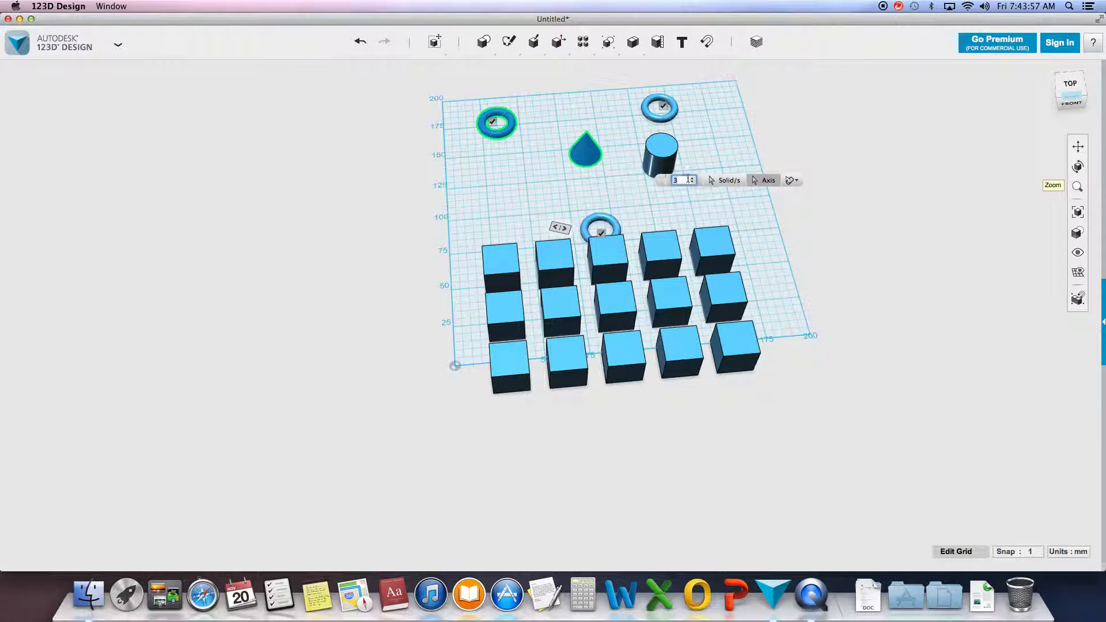
# Set the torus pattern's count to 9 and finish the circular pattern
pyautogui.click(693, 178)
pyautogui.click(693, 178)
pyautogui.click(694, 178)
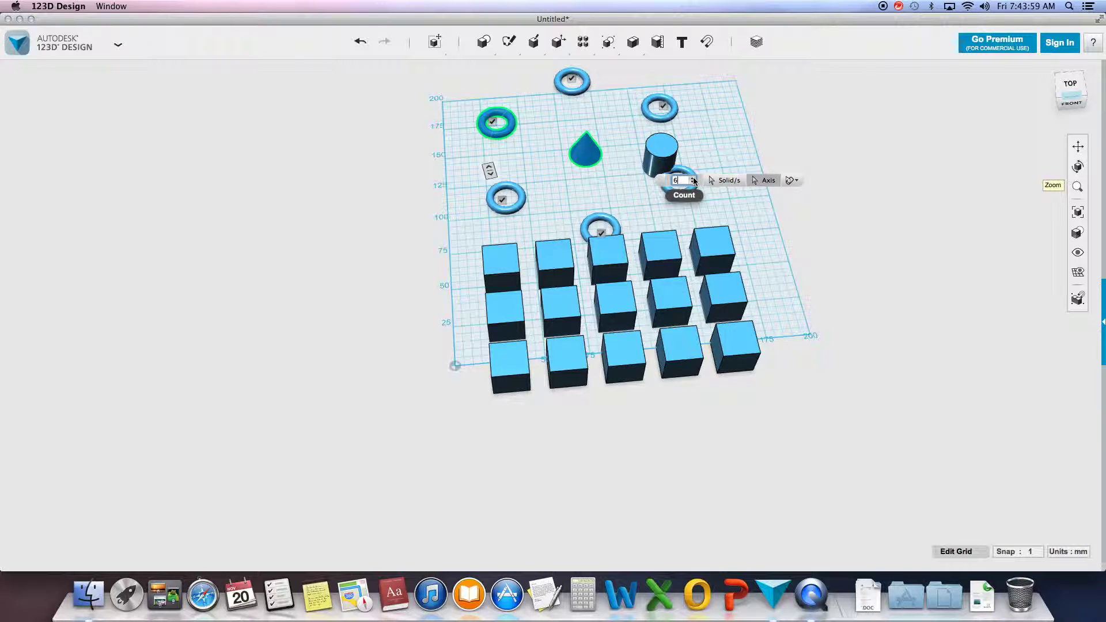
pyautogui.click(693, 178)
pyautogui.click(693, 178)
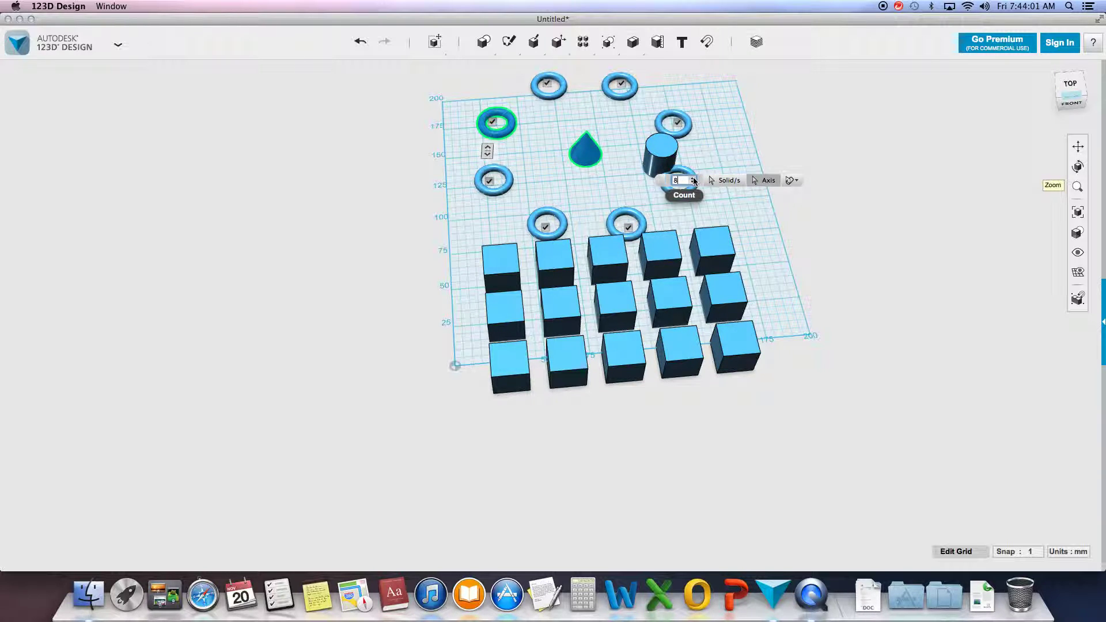
pyautogui.click(693, 178)
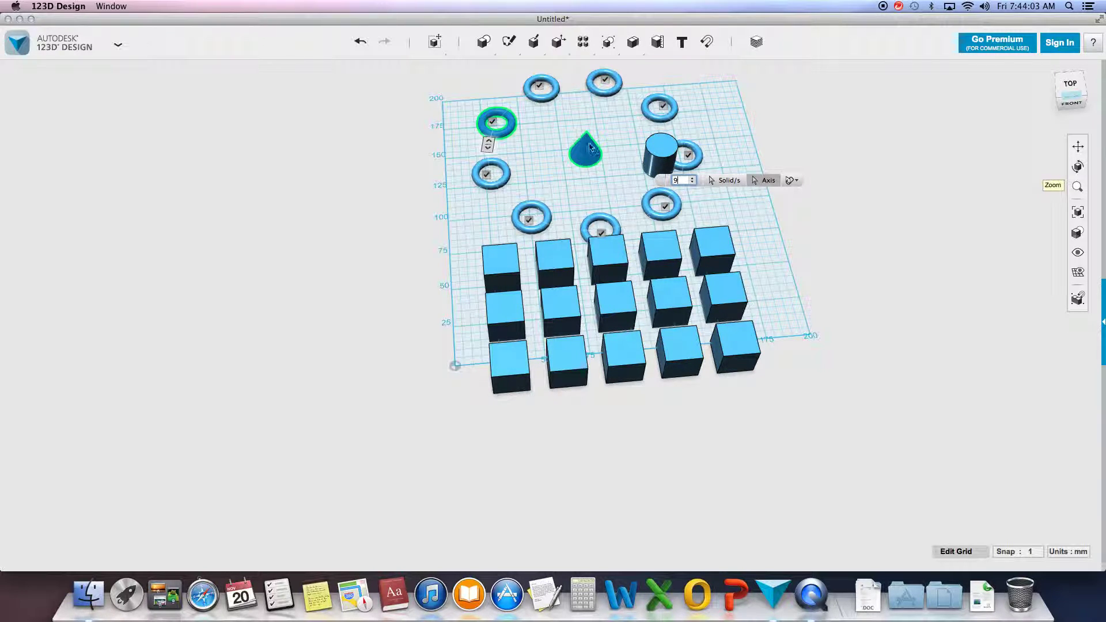
pyautogui.click(592, 113)
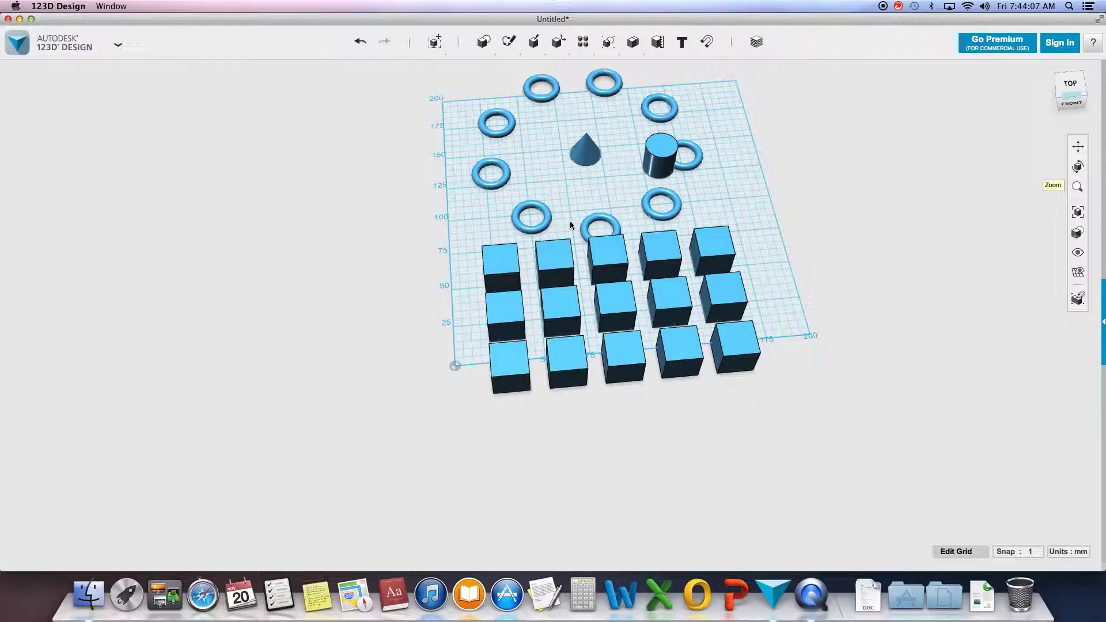
# Create a circular pattern of the torus nearest the boxes, using the front top edge of the back row's middle box as axis
pyautogui.moveTo(583, 42)
pyautogui.click(606, 70)
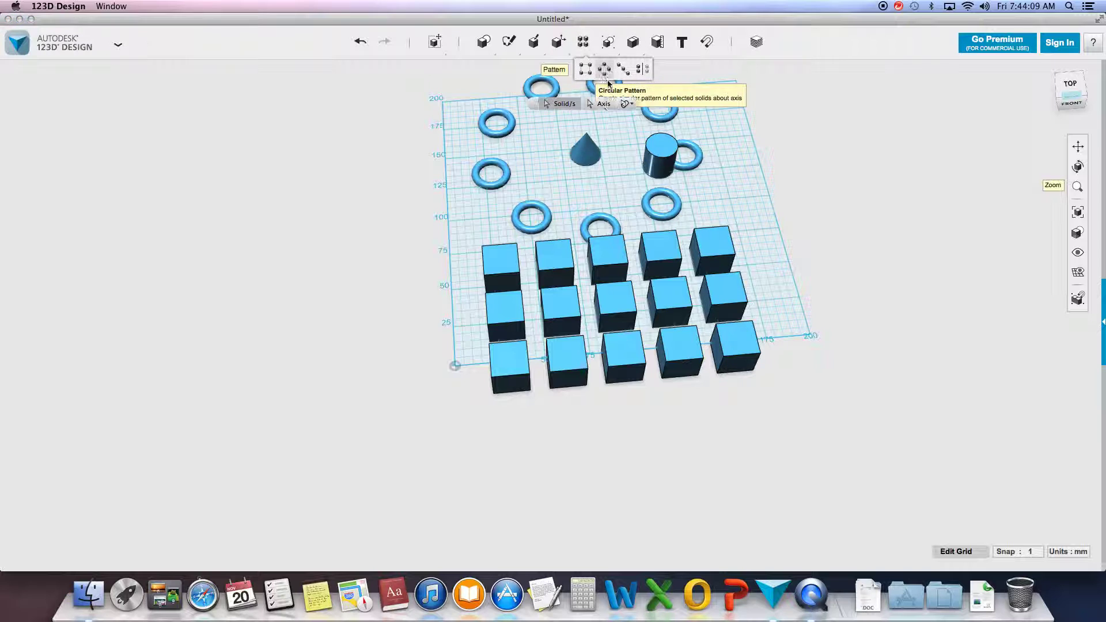
pyautogui.click(609, 215)
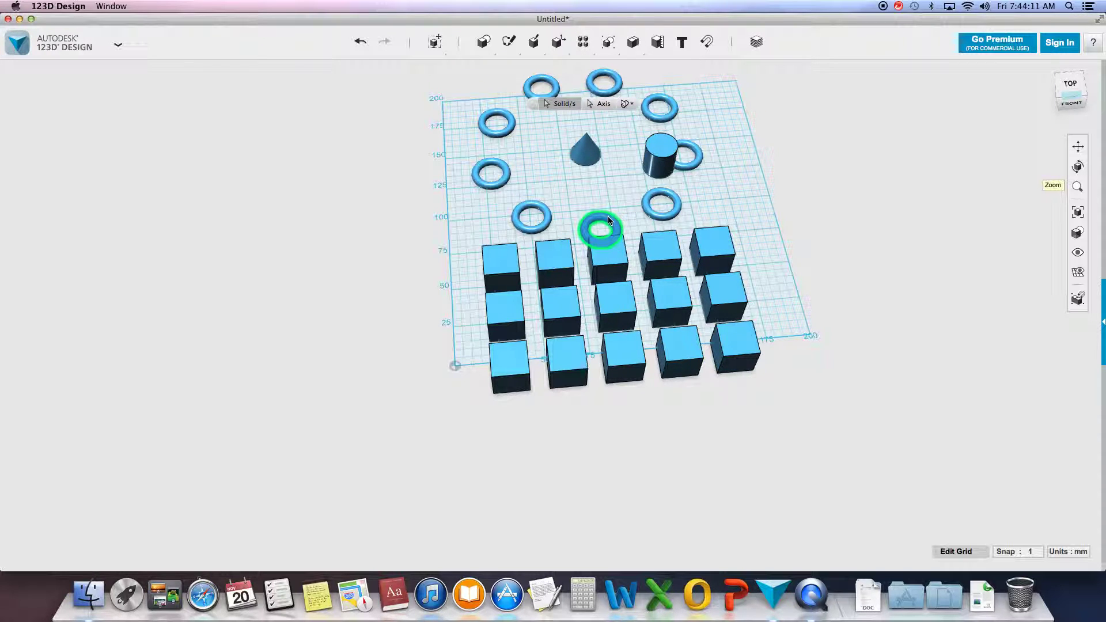
pyautogui.click(597, 107)
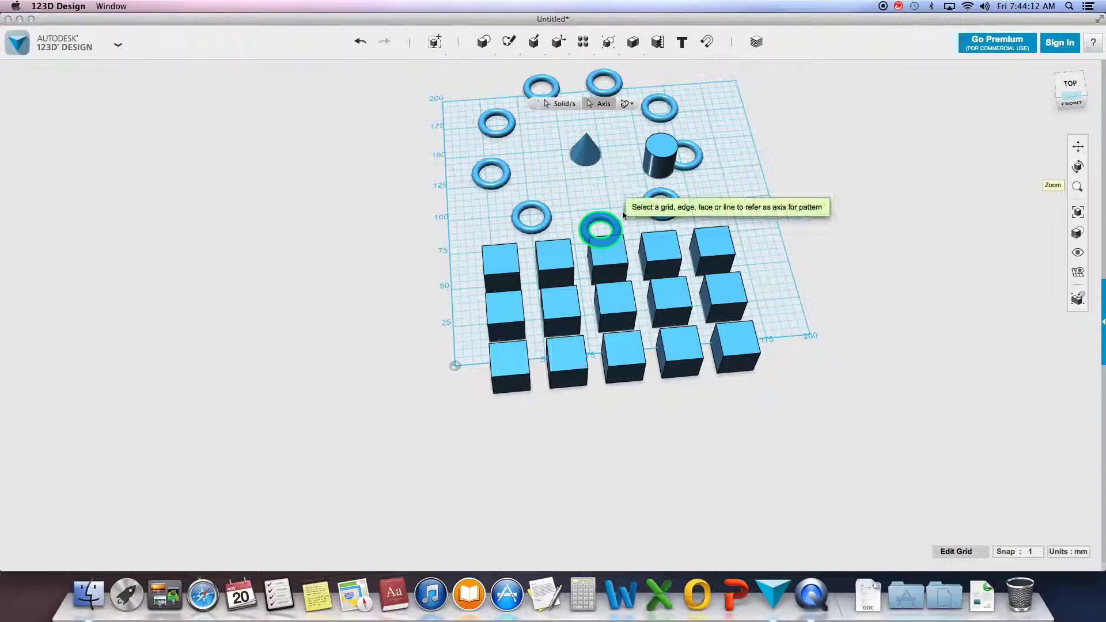
pyautogui.click(610, 267)
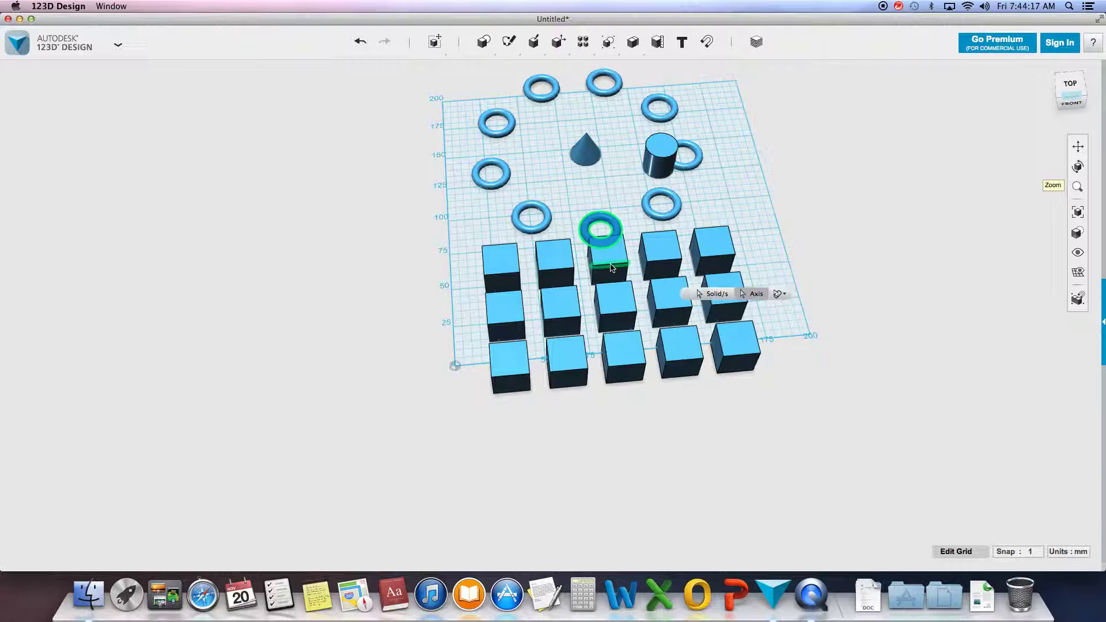
pyautogui.click(1081, 117)
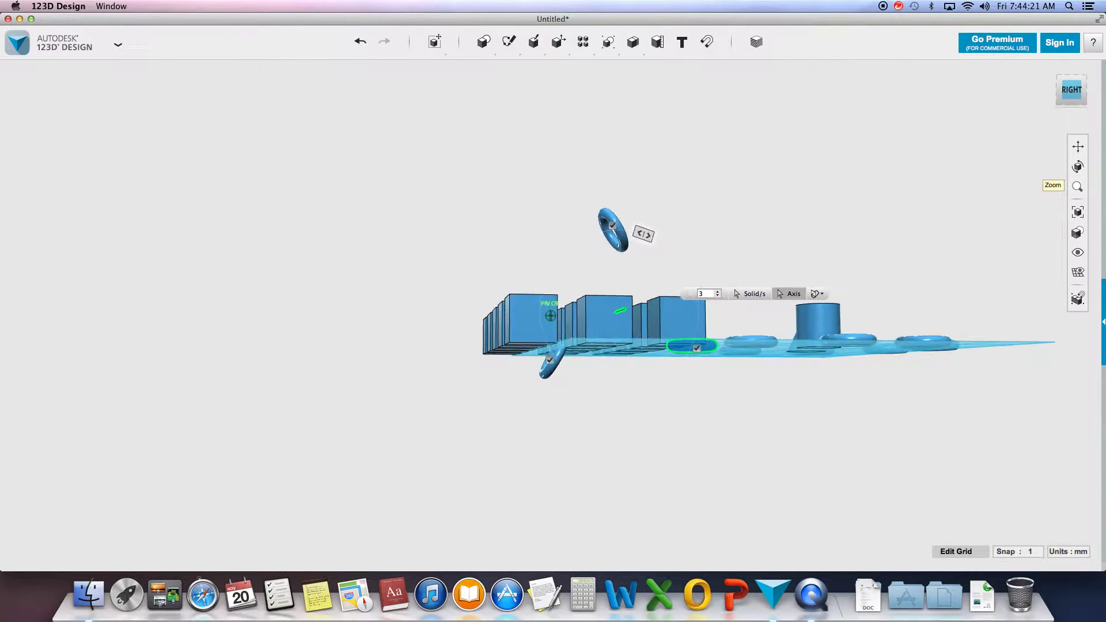
pyautogui.moveTo(1071, 91)
pyautogui.mouseDown()
pyautogui.moveTo(1060, 94)
pyautogui.moveTo(1069, 104)
pyautogui.mouseUp()
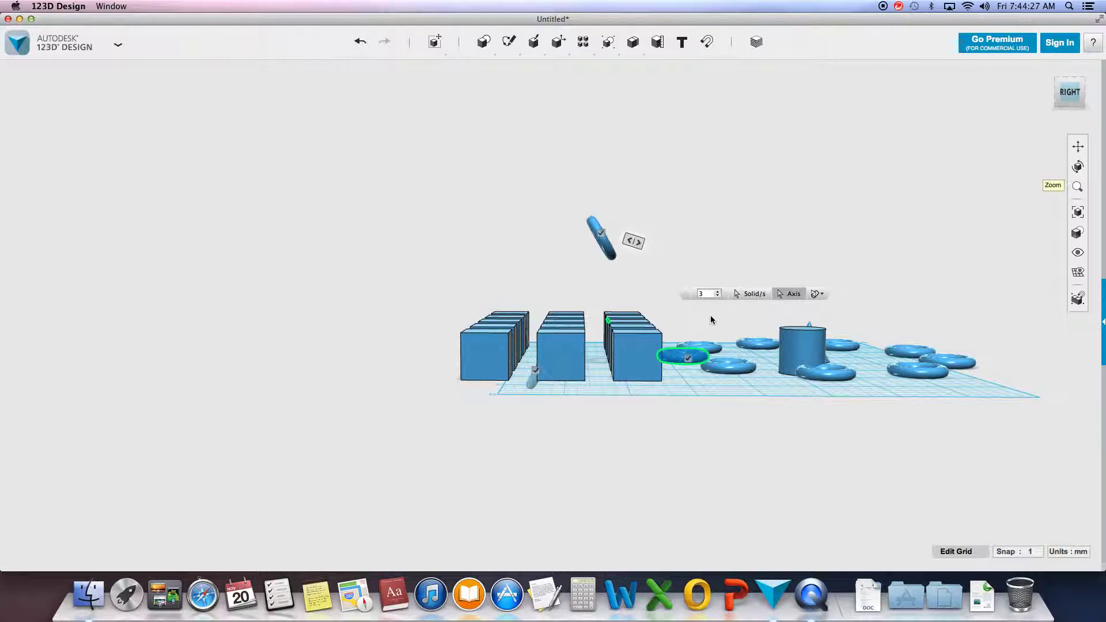
# Set the count of the torus pattern around the box edge to 11 and view the ring from above
pyautogui.click(719, 293)
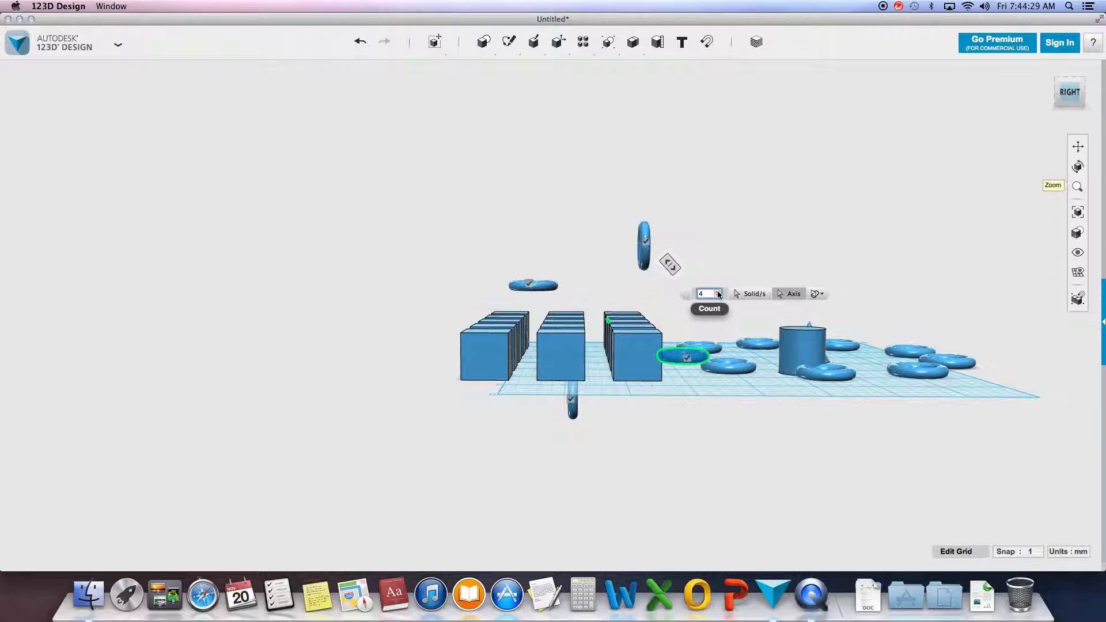
pyautogui.click(718, 293)
pyautogui.click(718, 292)
pyautogui.click(719, 292)
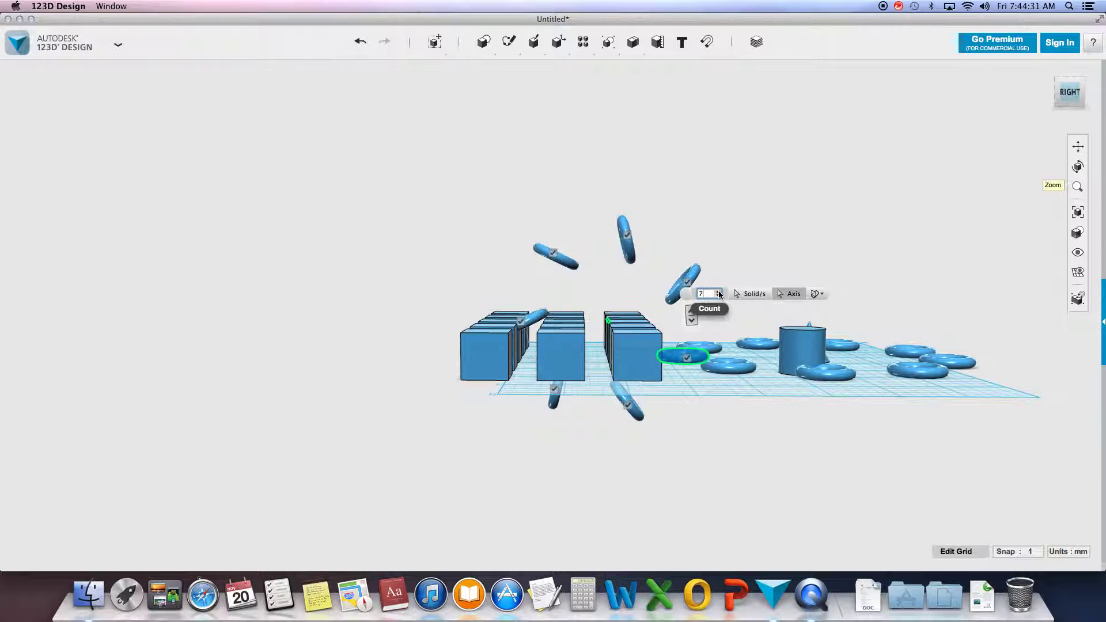
pyautogui.click(718, 292)
pyautogui.click(719, 293)
pyautogui.click(718, 292)
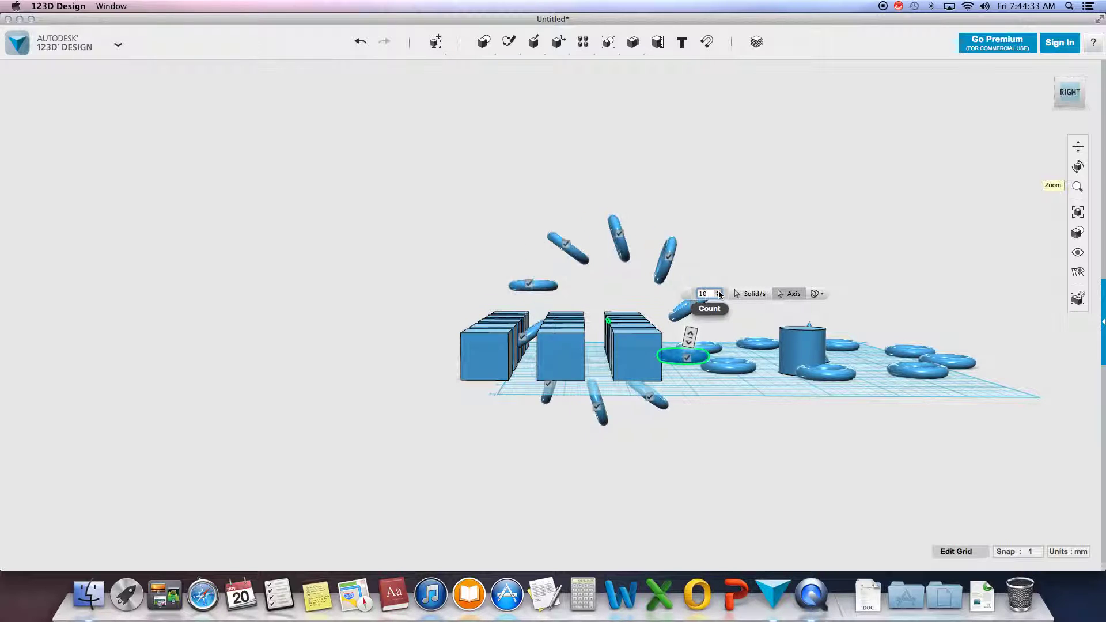
pyautogui.click(718, 293)
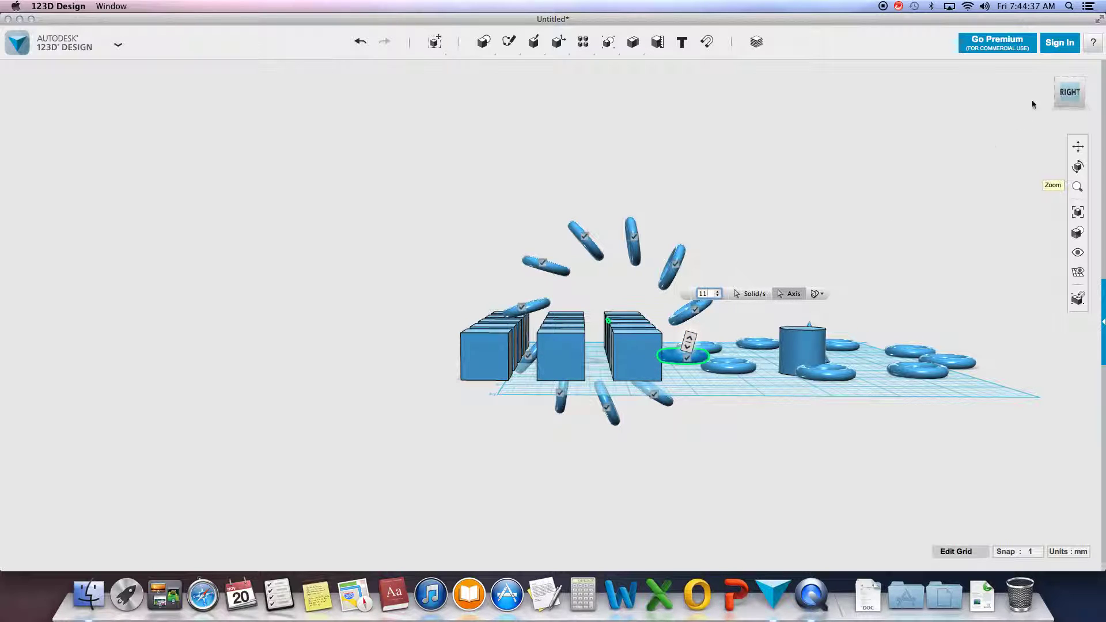
pyautogui.click(1070, 78)
pyautogui.moveTo(1070, 153); pyautogui.dragTo(1044, 150)
# Start a new design and discard the changes to the current one
pyautogui.click(118, 44)
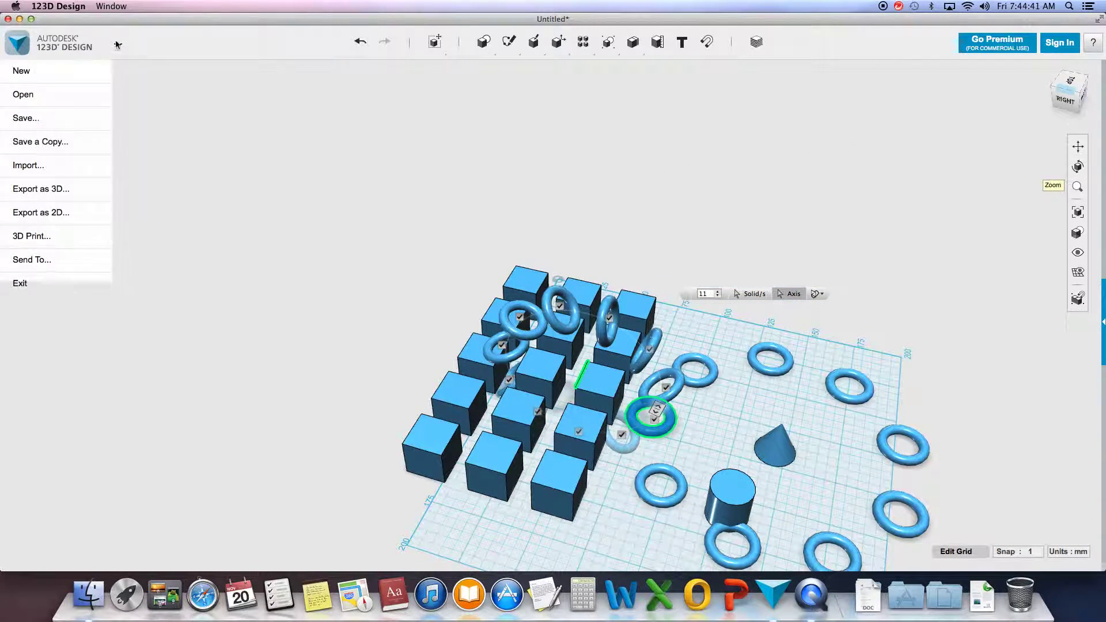
pyautogui.click(57, 71)
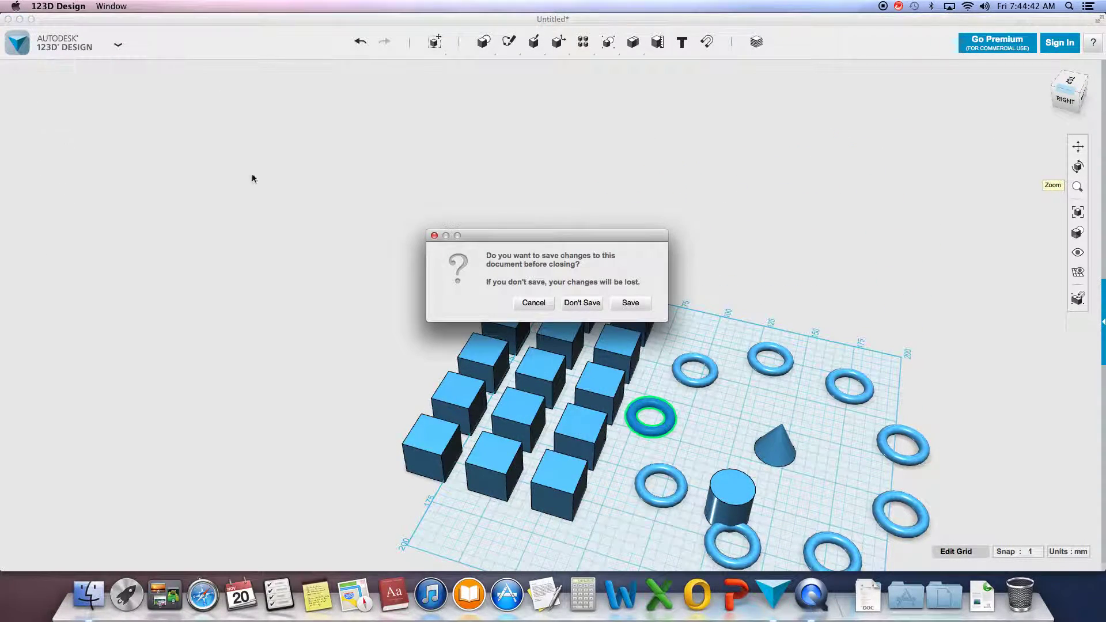
pyautogui.click(582, 303)
# Place a 20 x 20 x 20 mm box on the grid's left half and a sphere in front of it, nearer the grid's front edge
pyautogui.moveTo(518, 51)
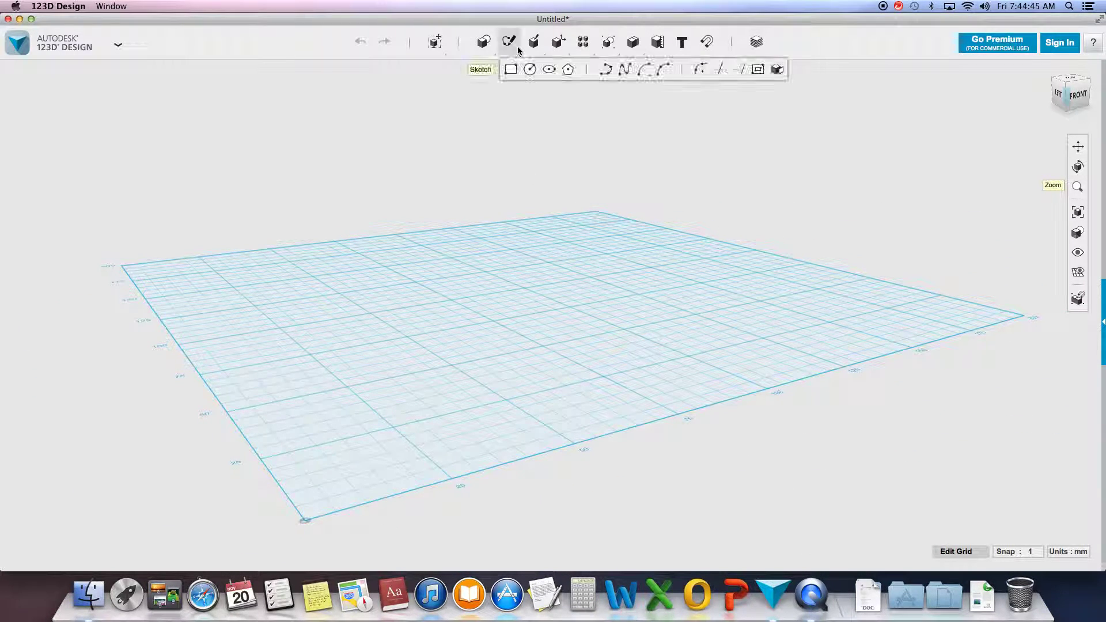
pyautogui.moveTo(584, 49)
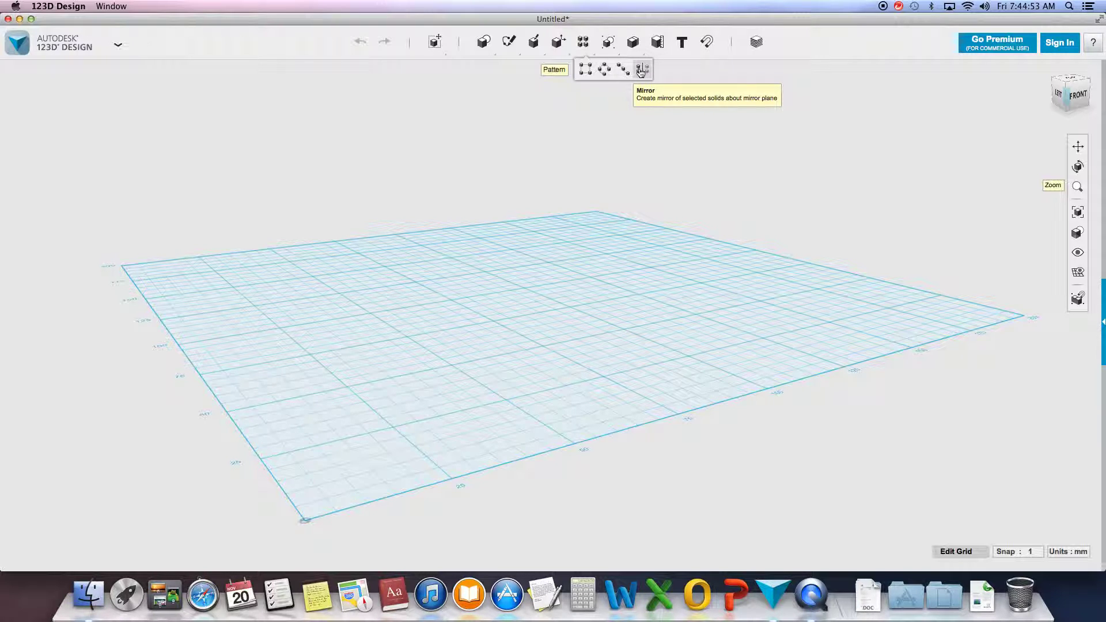
pyautogui.moveTo(482, 41)
pyautogui.click(486, 69)
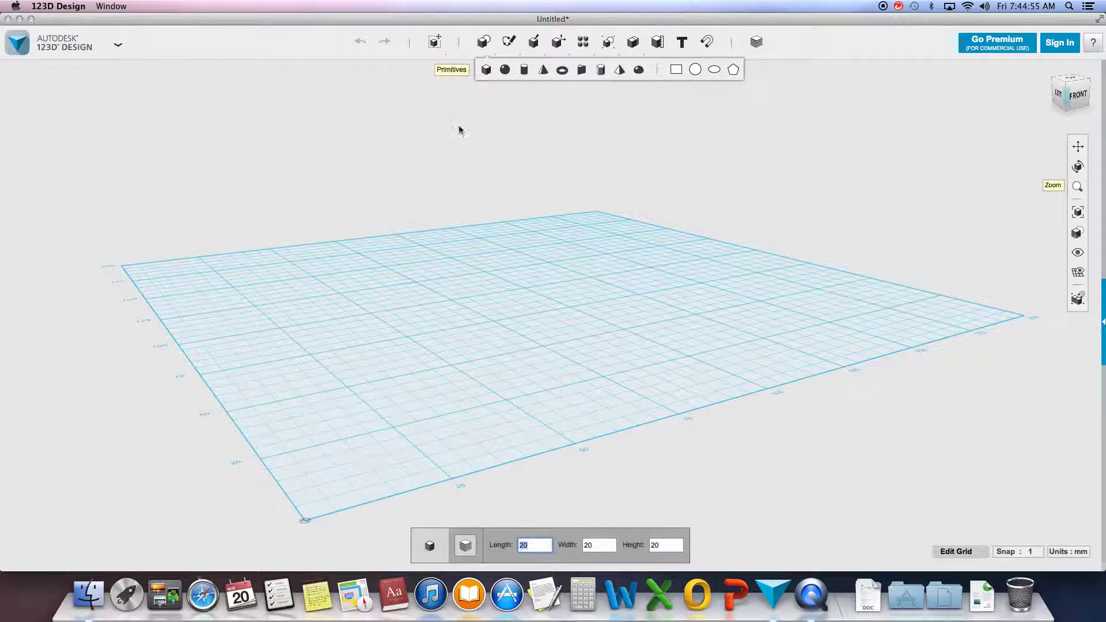
pyautogui.click(367, 318)
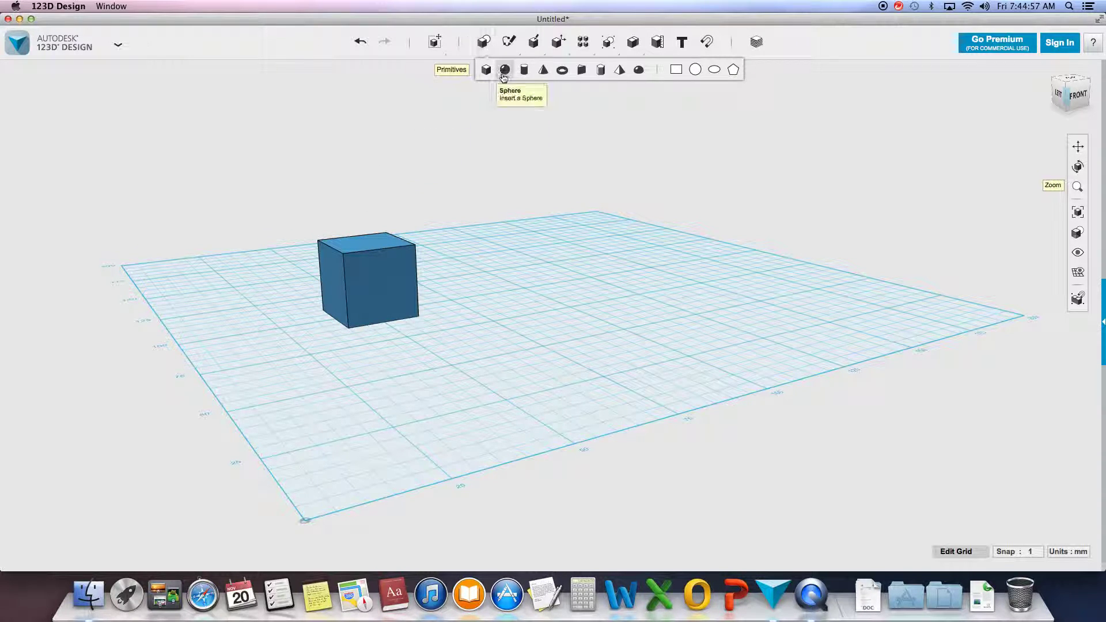
pyautogui.click(506, 69)
pyautogui.click(515, 394)
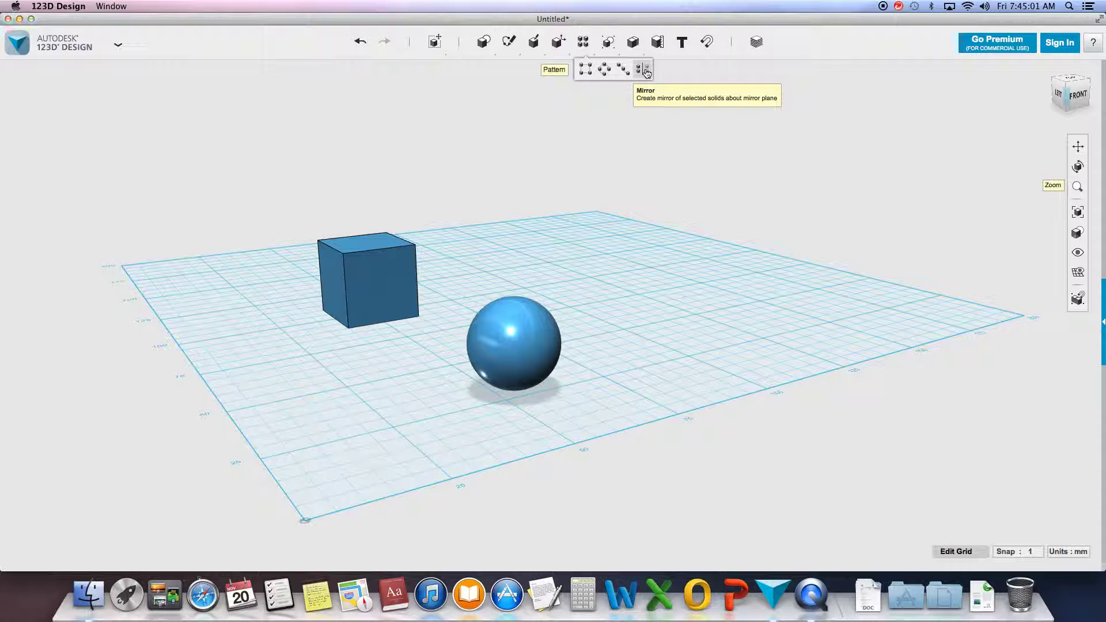
# Mirror the sphere about the box's front face
pyautogui.click(646, 70)
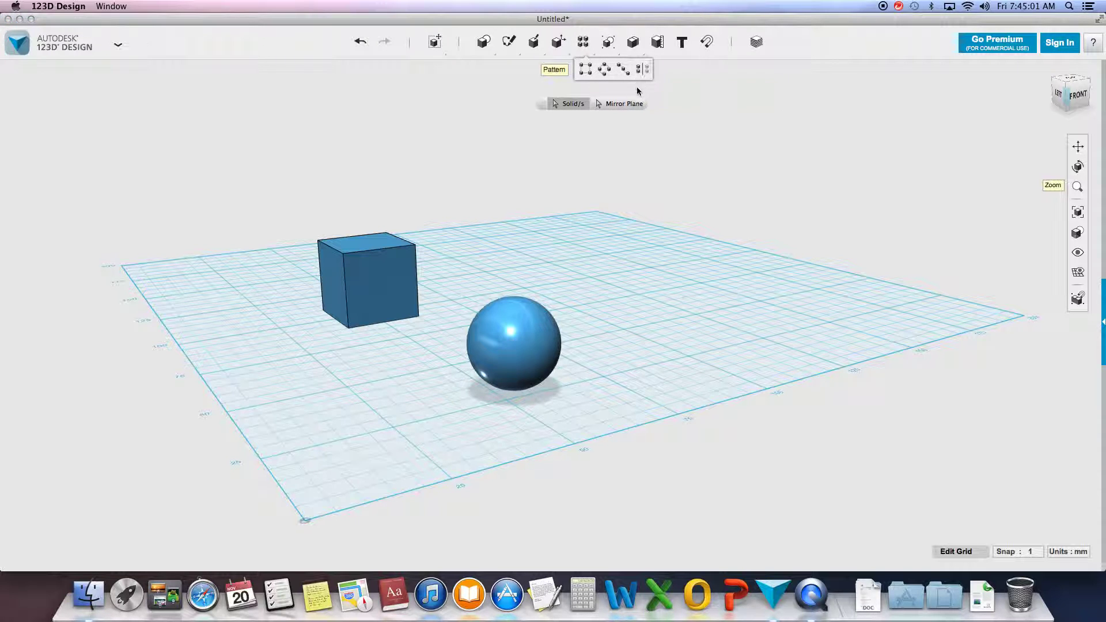
pyautogui.click(519, 333)
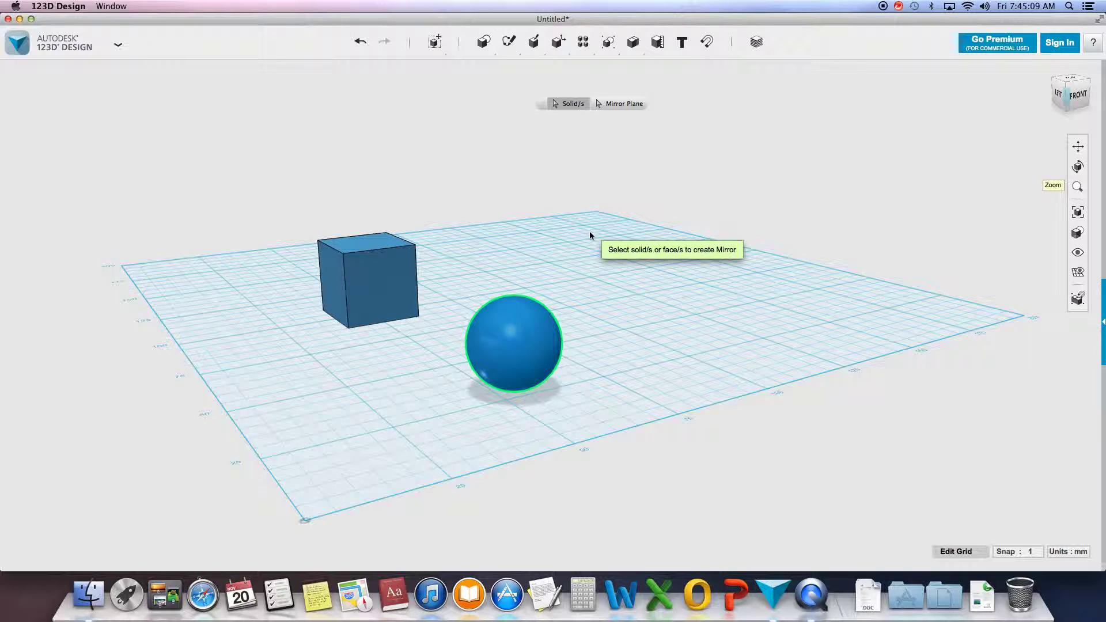
pyautogui.moveTo(1065, 92); pyautogui.dragTo(1043, 131)
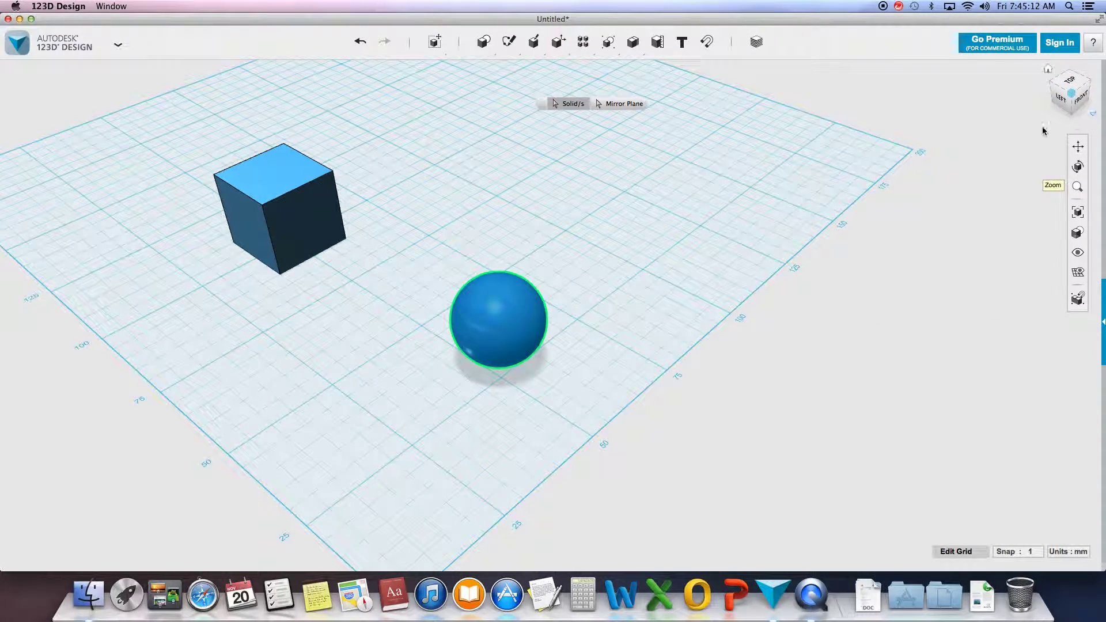
pyautogui.click(316, 224)
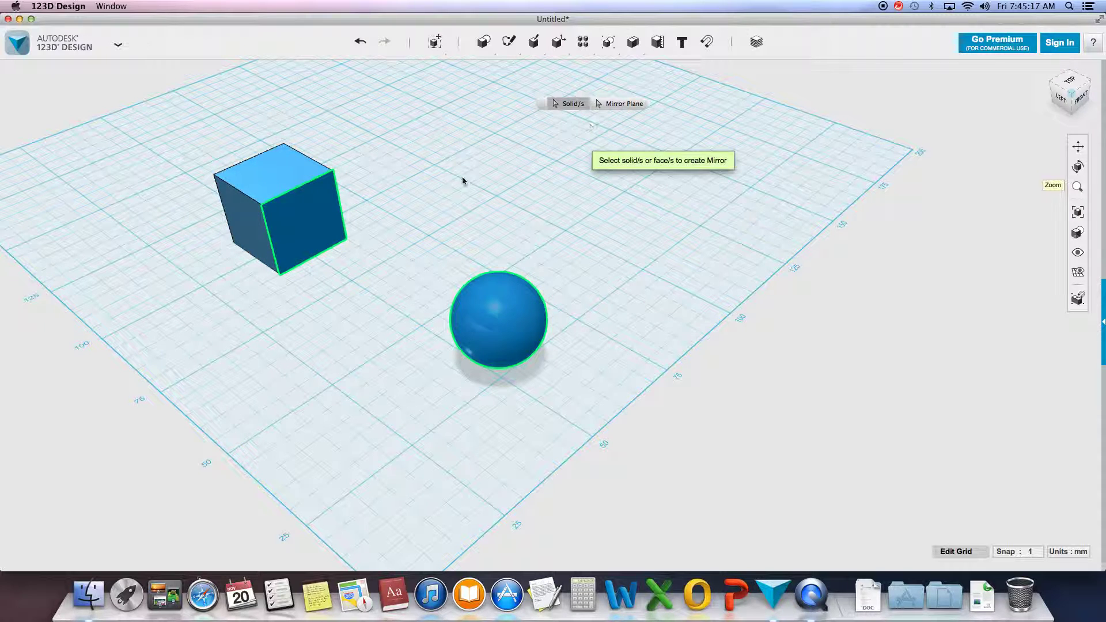
pyautogui.click(621, 104)
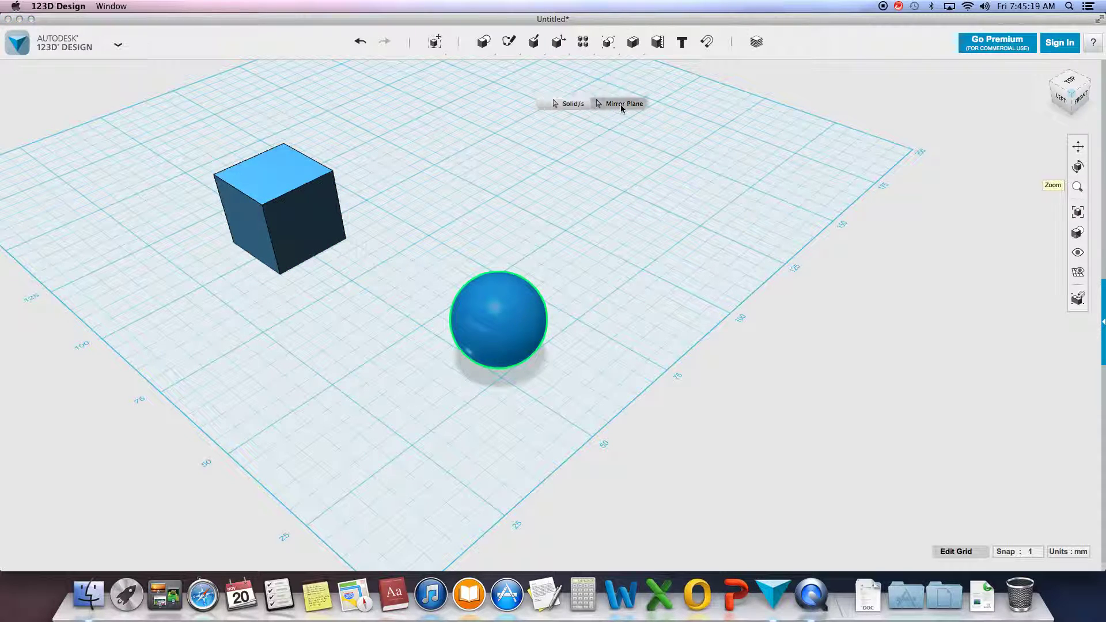
pyautogui.click(314, 215)
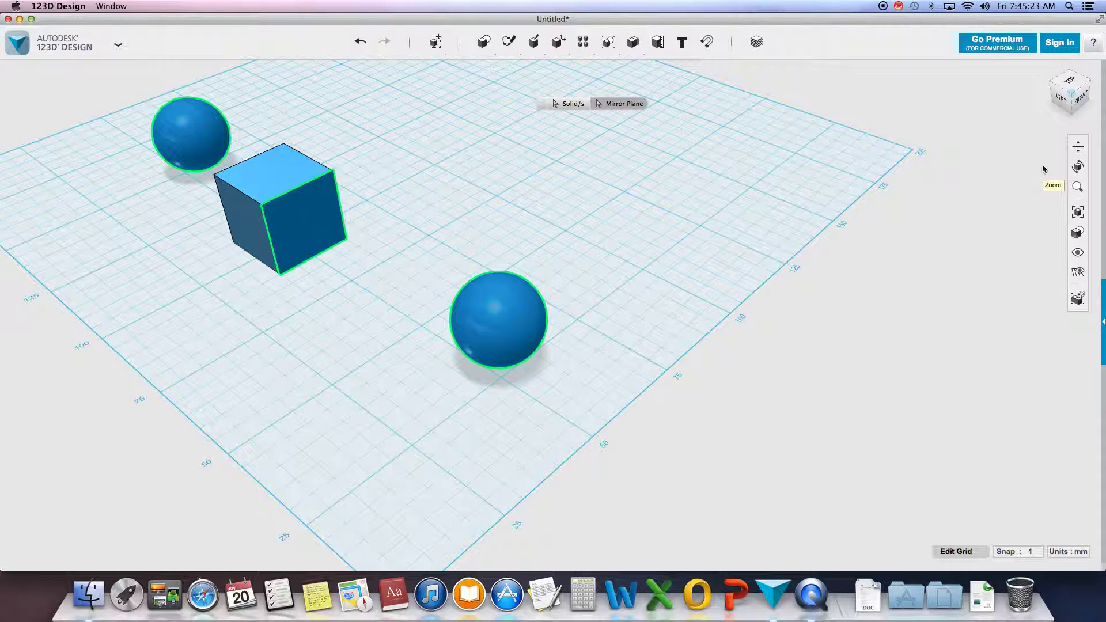
# Mirror the original sphere about the box's left face and finish the mirror
pyautogui.moveTo(1069, 104); pyautogui.dragTo(1093, 108)
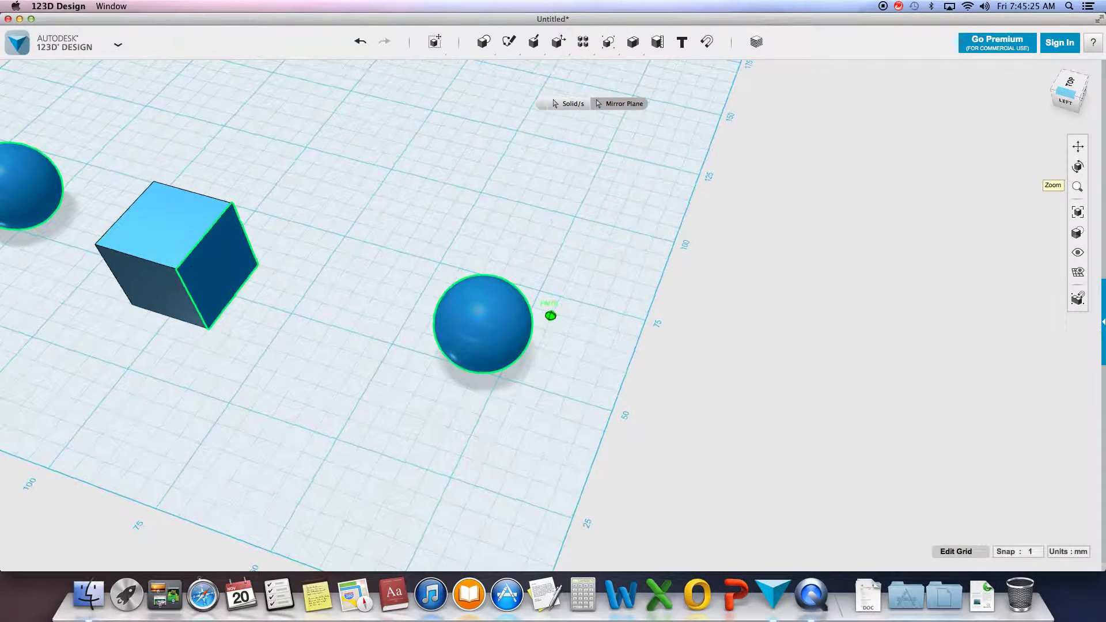
pyautogui.click(1078, 188)
pyautogui.moveTo(777, 215); pyautogui.dragTo(861, 147)
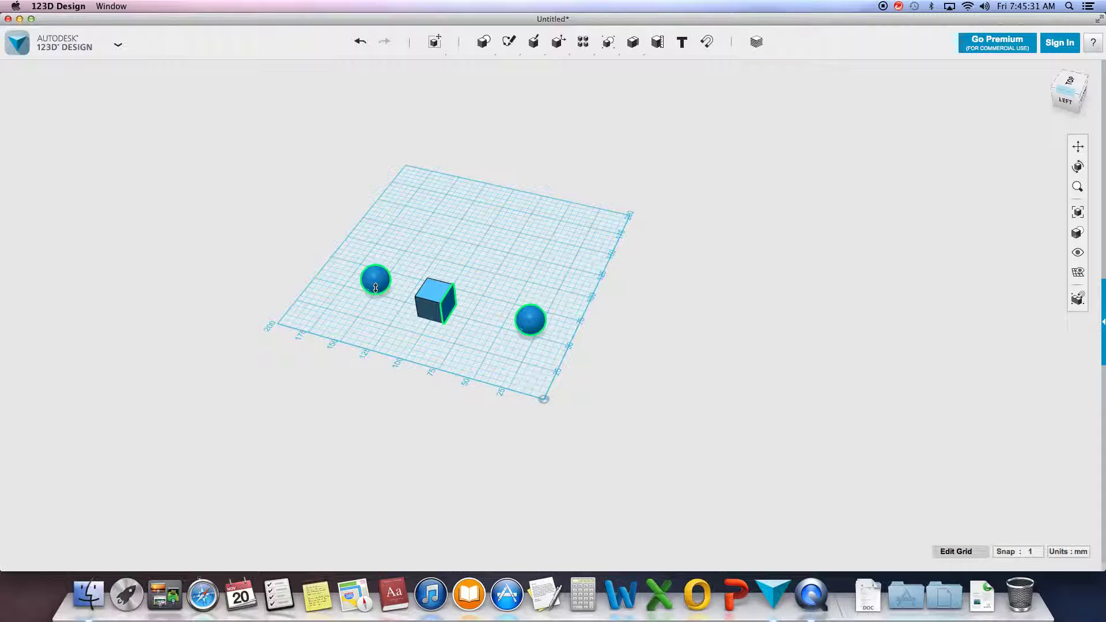
pyautogui.moveTo(583, 41)
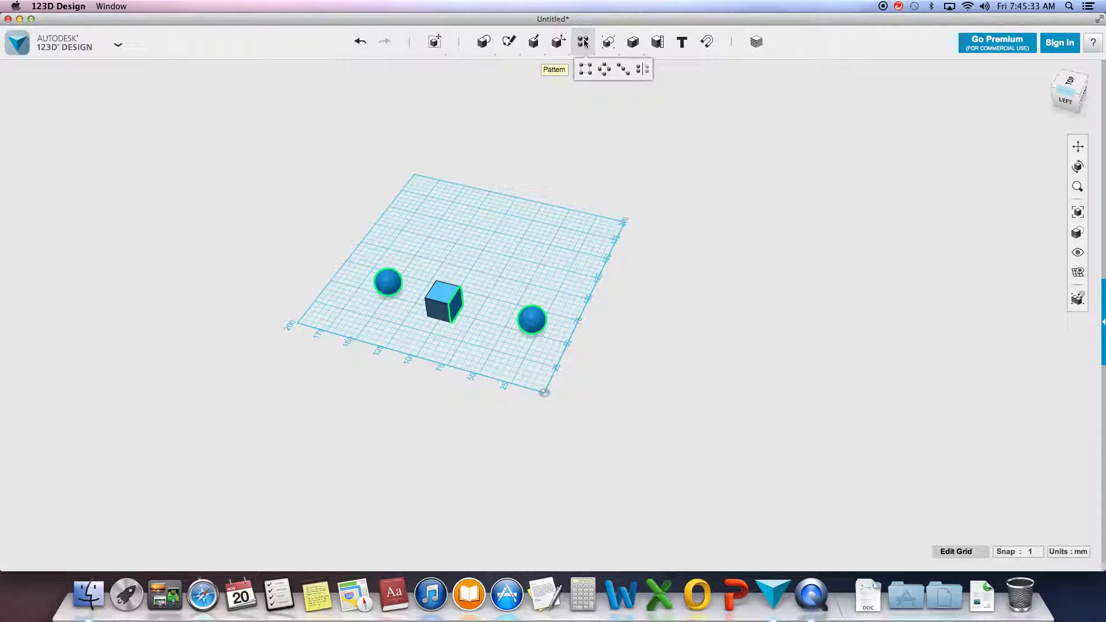
pyautogui.click(643, 69)
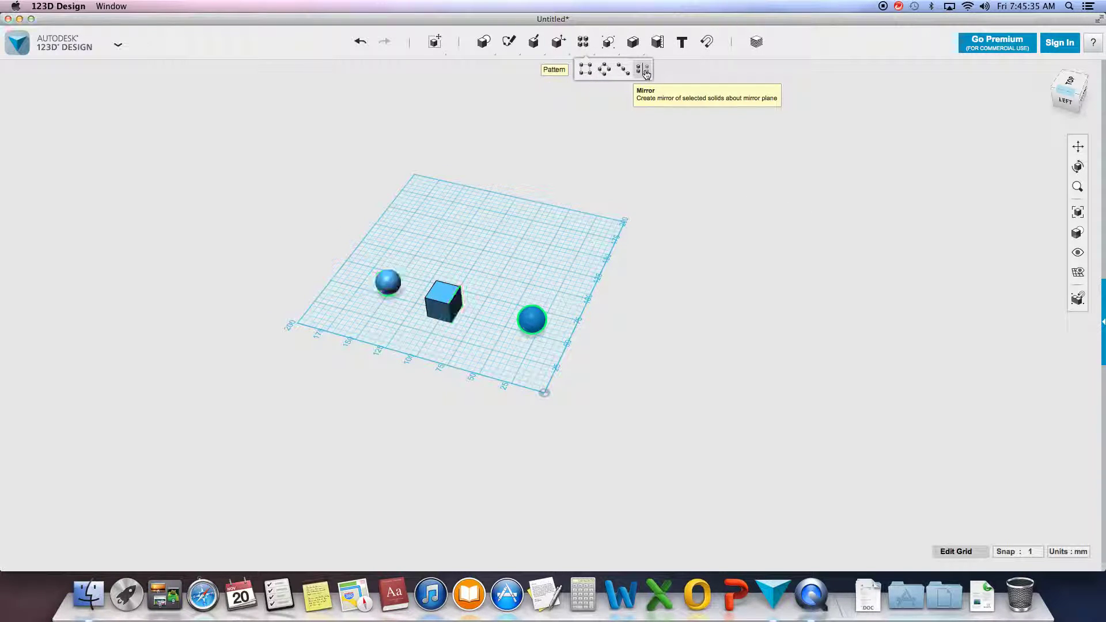
pyautogui.click(531, 321)
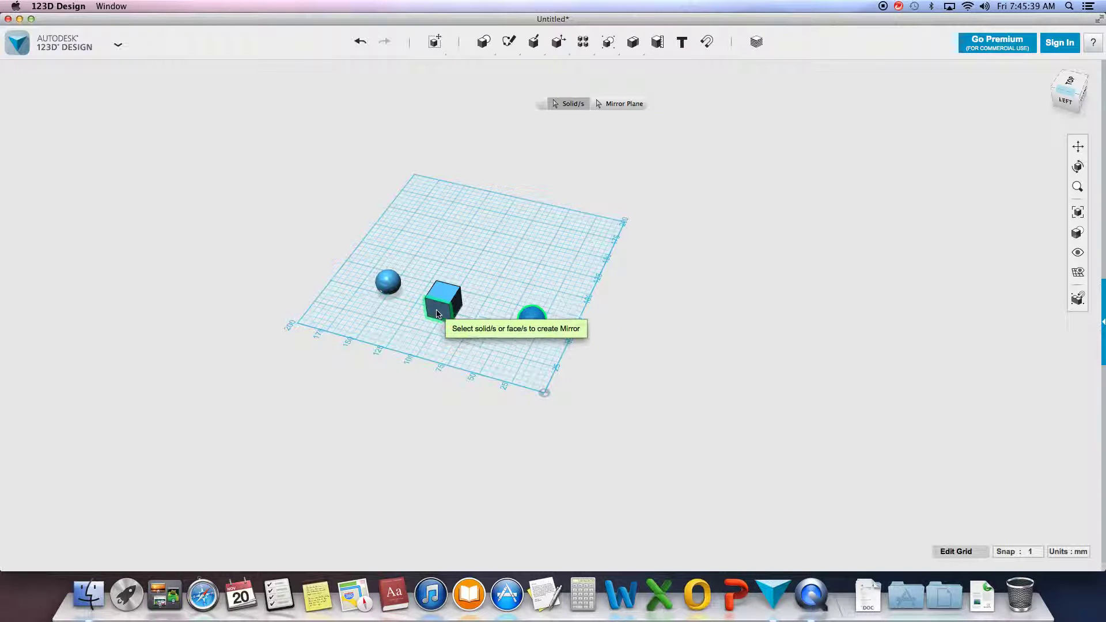
pyautogui.click(438, 313)
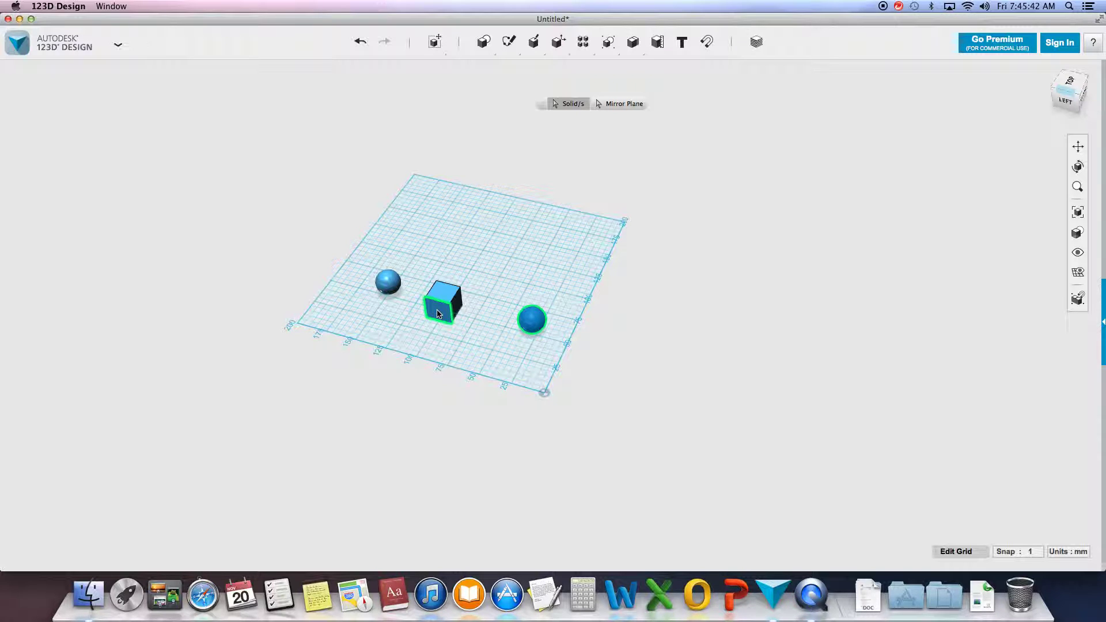
pyautogui.click(616, 105)
pyautogui.click(437, 311)
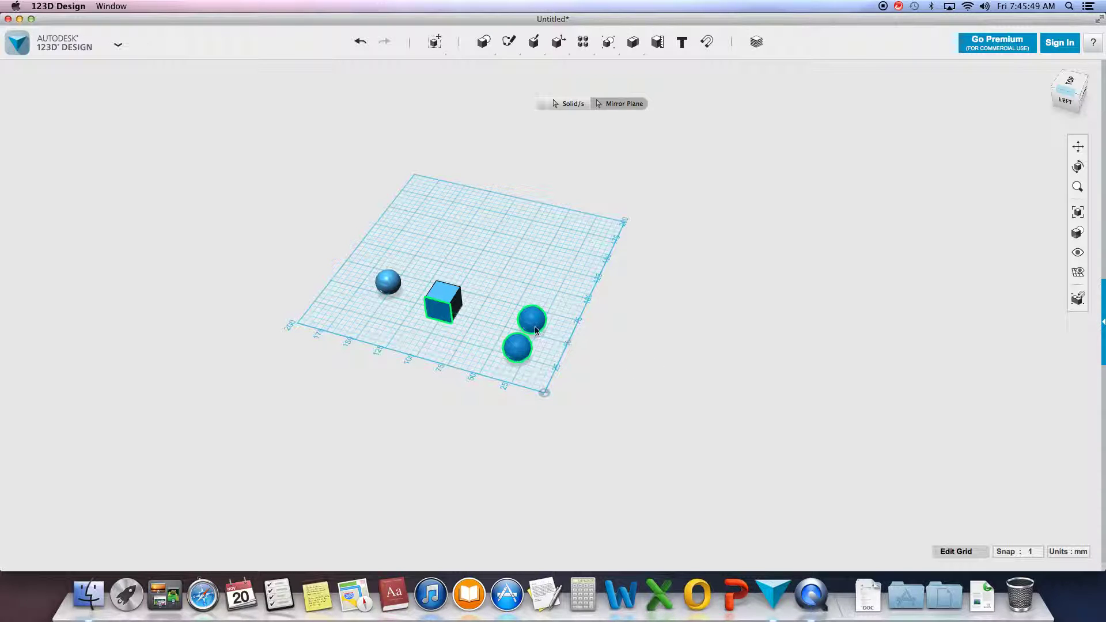
pyautogui.click(559, 266)
# Mirror the original sphere about the box's top face and check the result from the left view
pyautogui.moveTo(583, 44)
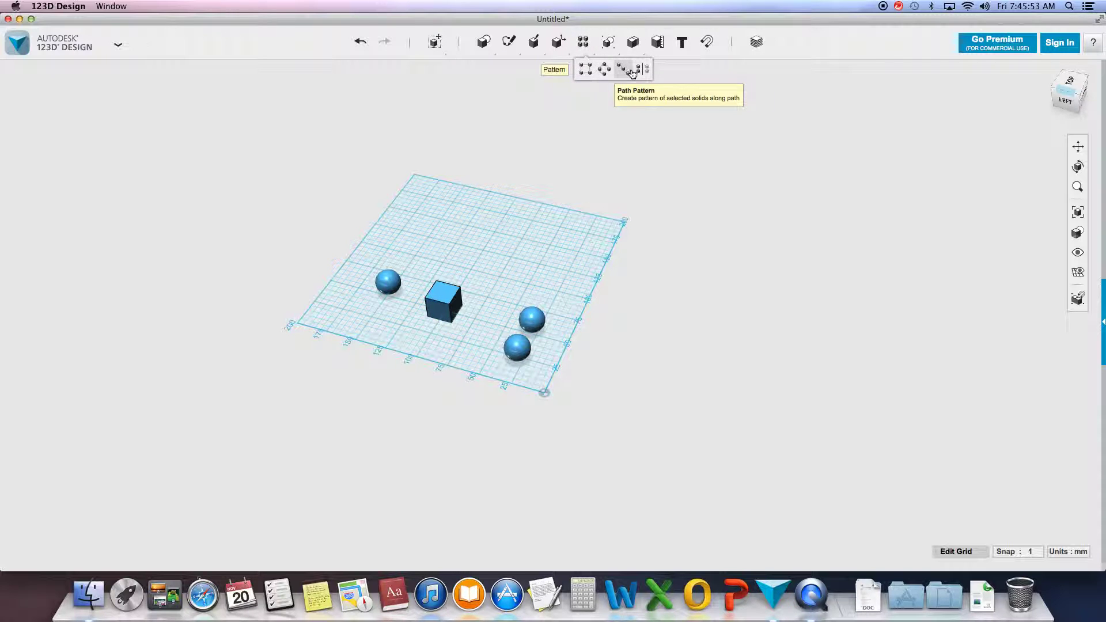
pyautogui.click(640, 69)
pyautogui.click(531, 318)
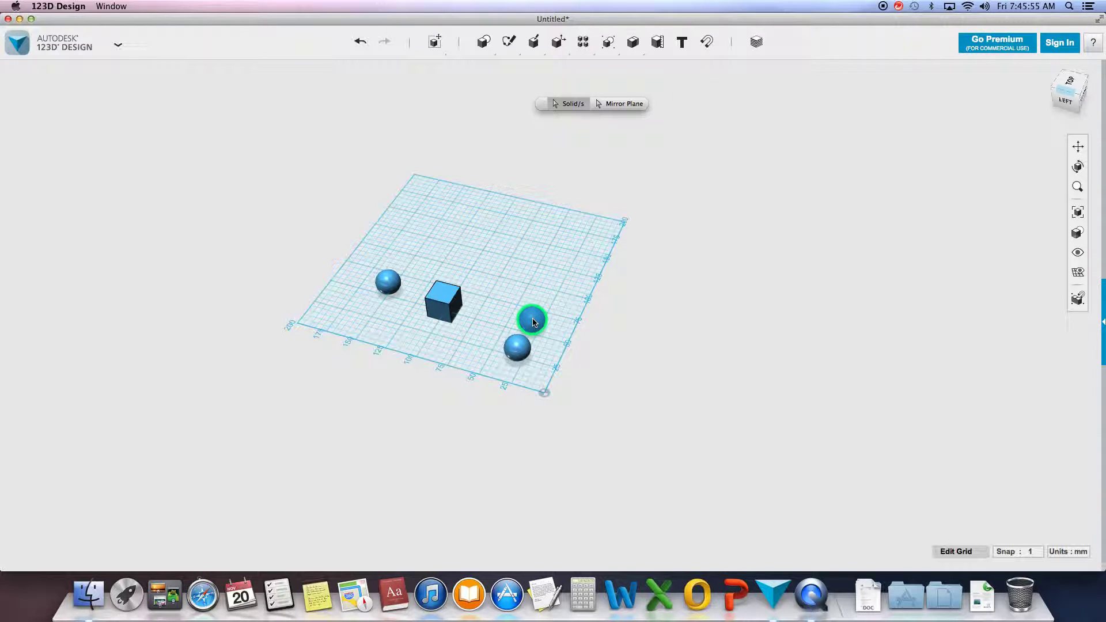
pyautogui.click(620, 104)
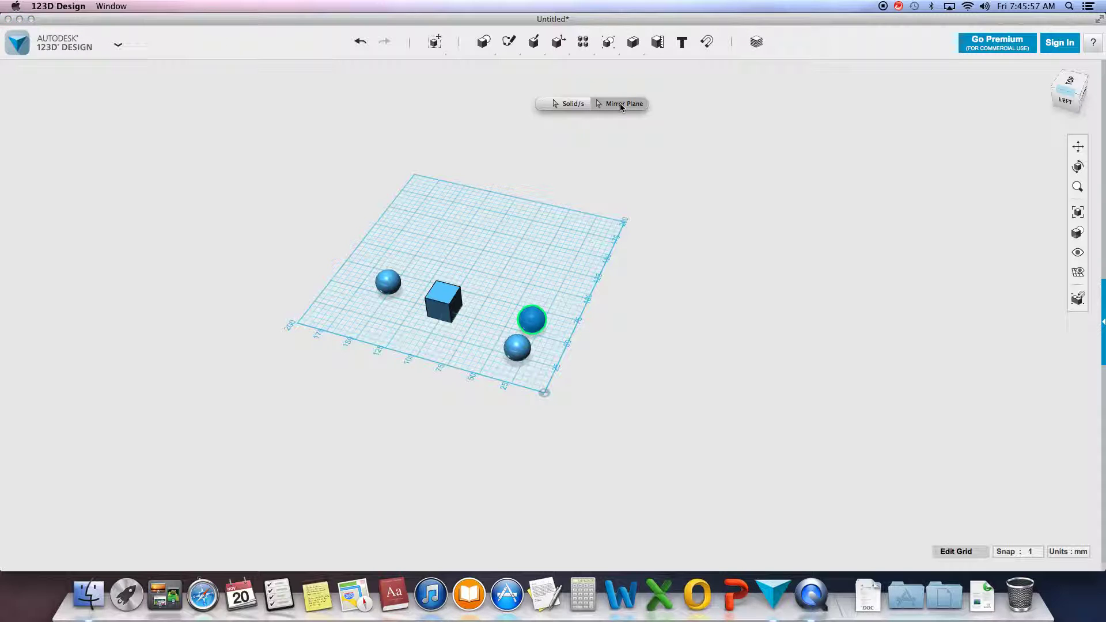
pyautogui.click(444, 294)
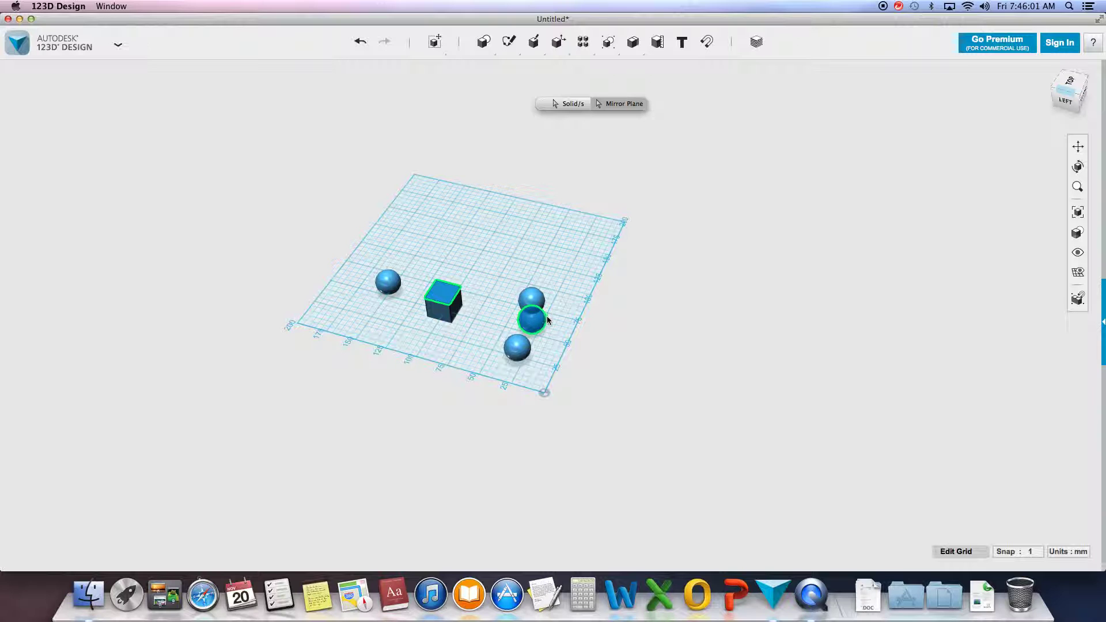
pyautogui.click(1066, 101)
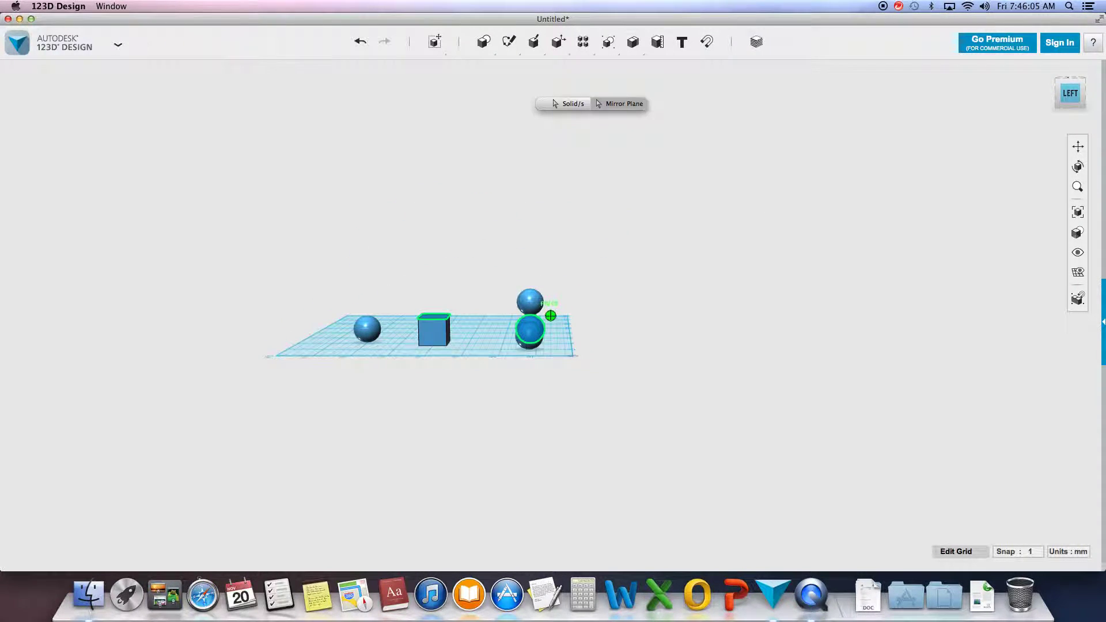
# Mirror the box about its own right face, then shift the lengthened box slightly along the grid
pyautogui.moveTo(1070, 93)
pyautogui.mouseDown()
pyautogui.moveTo(1026, 122)
pyautogui.moveTo(985, 101)
pyautogui.mouseUp()
pyautogui.moveTo(639, 398); pyautogui.dragTo(678, 191, button='right')
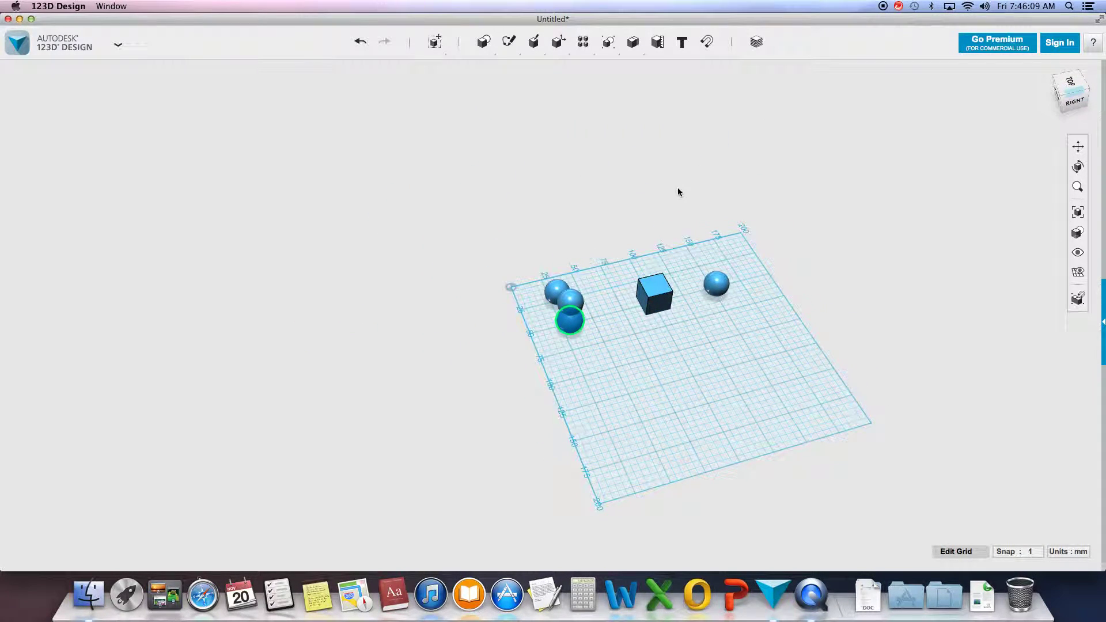
pyautogui.moveTo(583, 42)
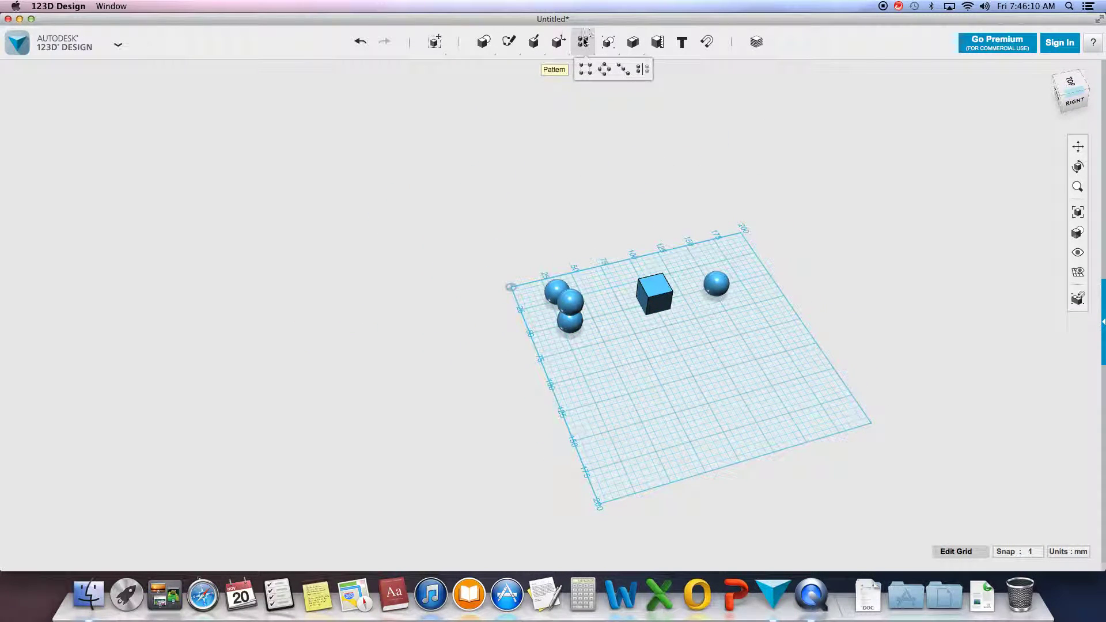
pyautogui.click(643, 71)
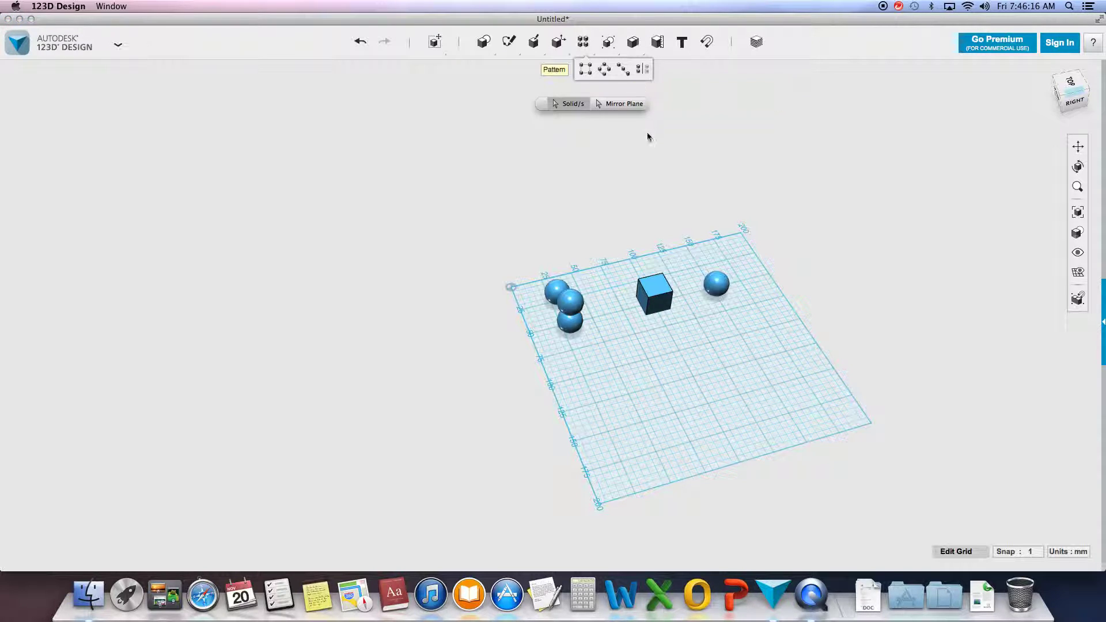
pyautogui.click(654, 292)
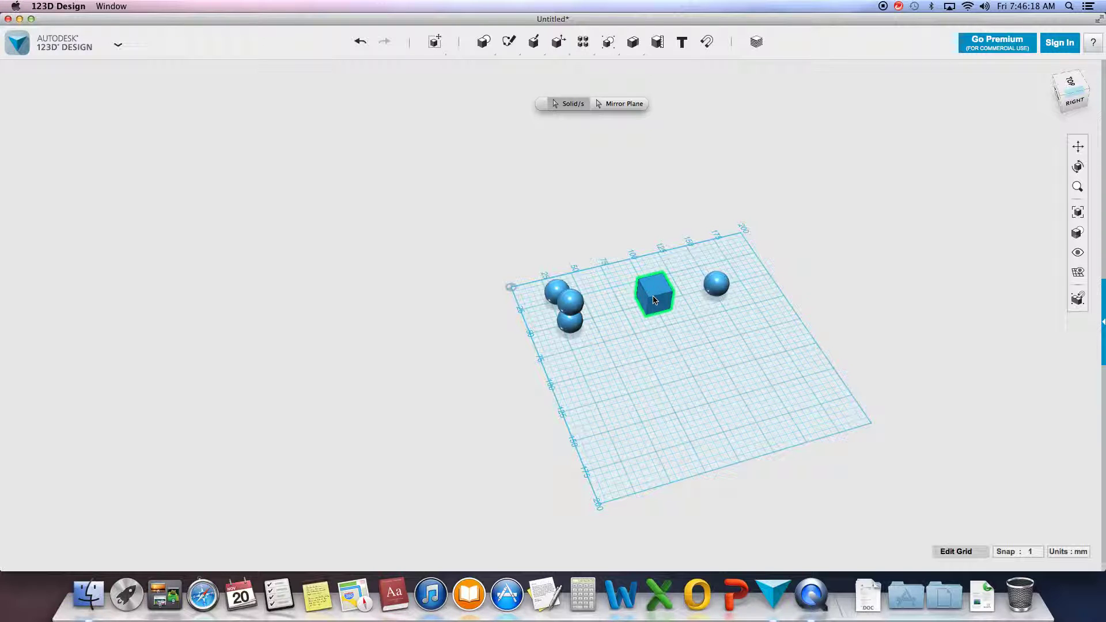
pyautogui.click(620, 105)
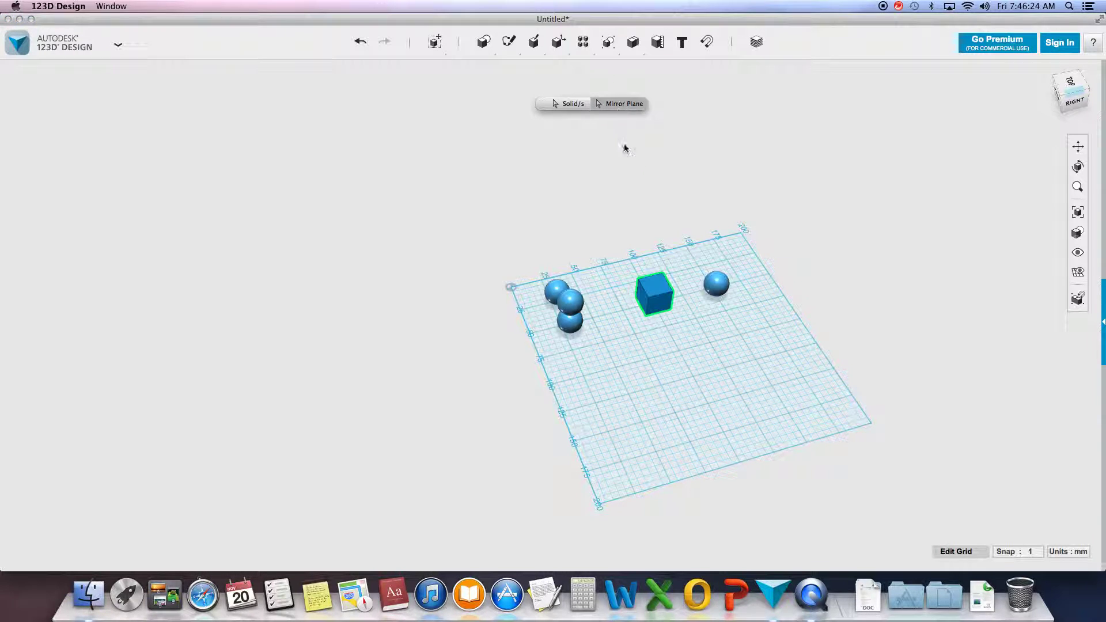
pyautogui.click(660, 305)
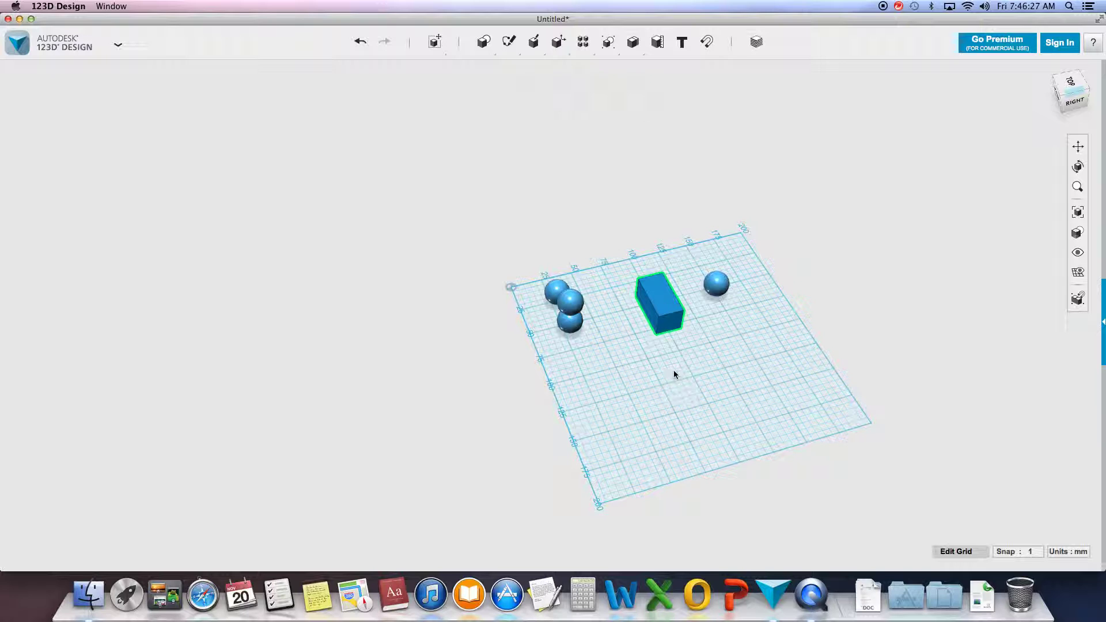
pyautogui.moveTo(660, 324); pyautogui.dragTo(619, 318)
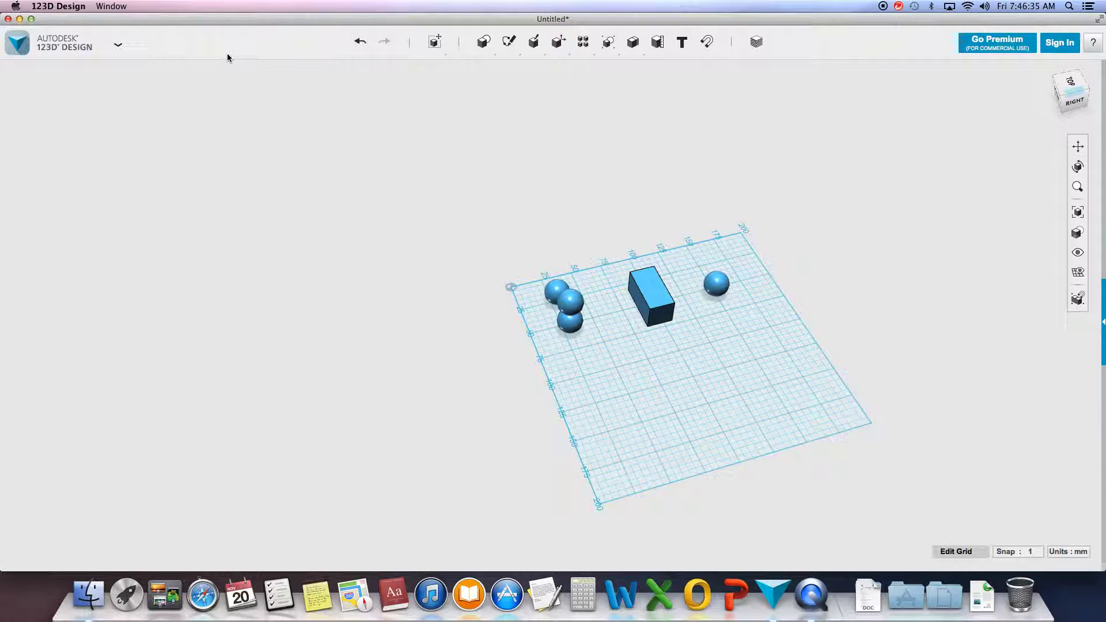
# Sketch an open four-point spline across the grid, starting near the 150 mm mark and ending beyond the far grid edge
pyautogui.moveTo(534, 47)
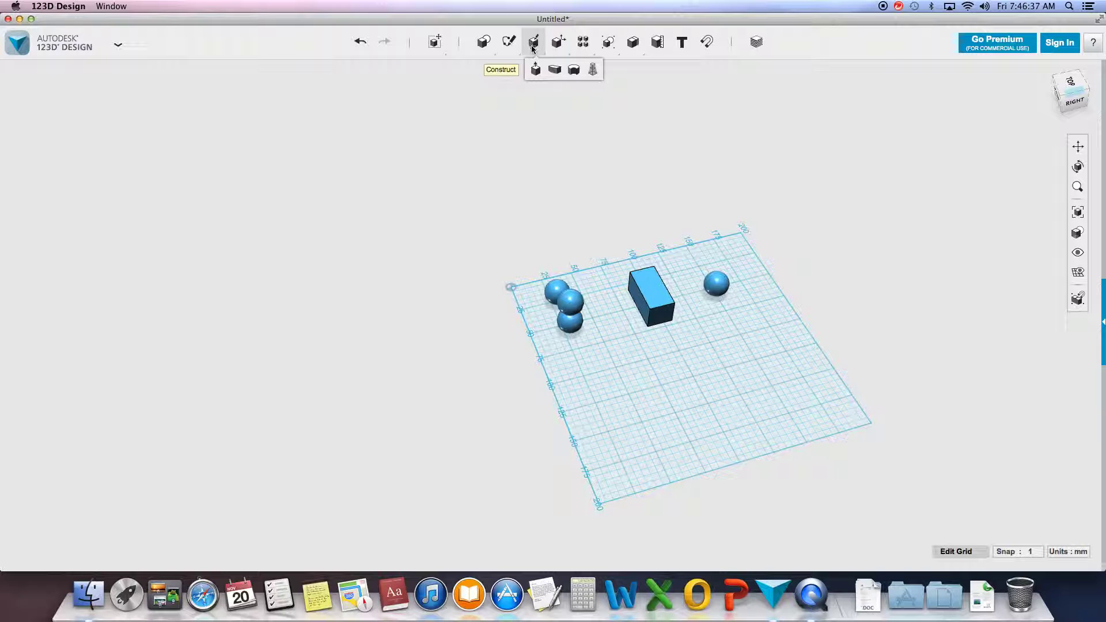
pyautogui.click(556, 74)
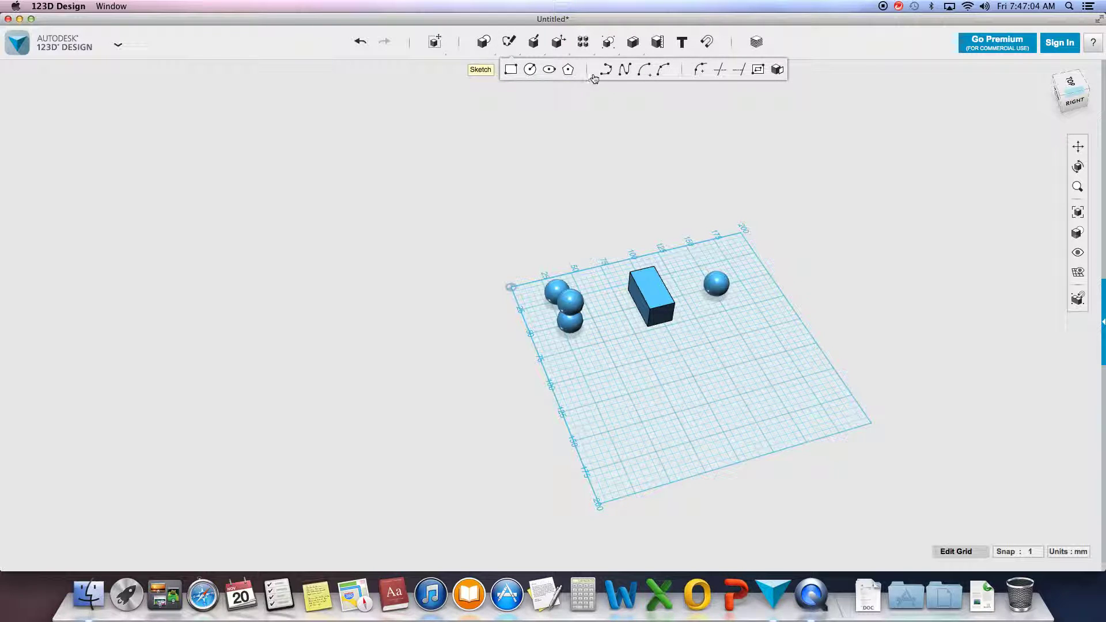
pyautogui.click(624, 69)
pyautogui.click(593, 428)
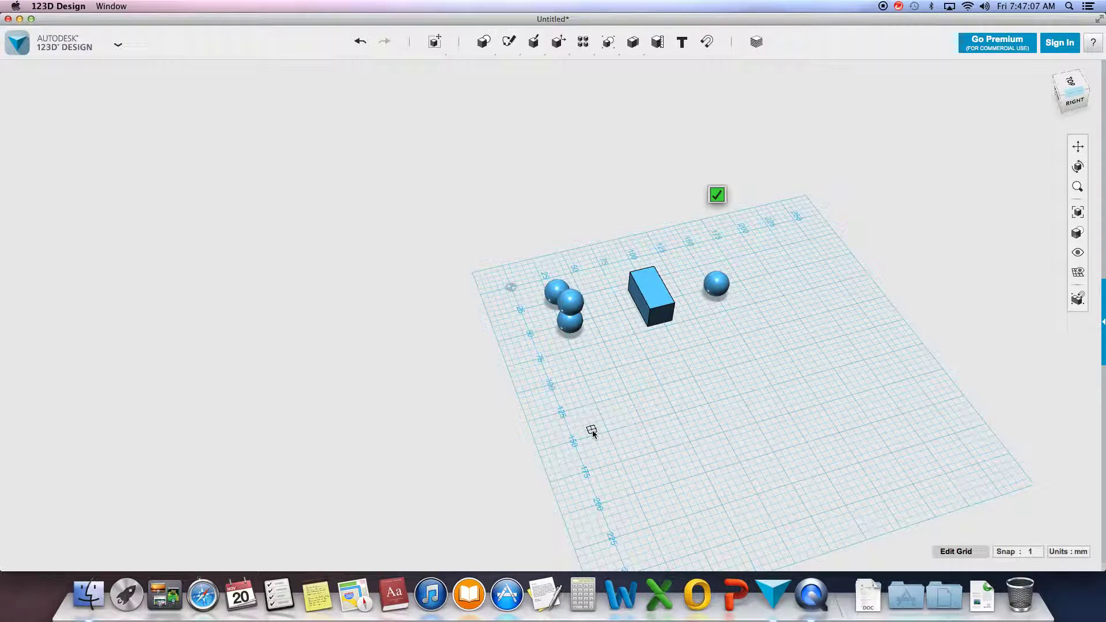
pyautogui.click(591, 429)
pyautogui.click(681, 367)
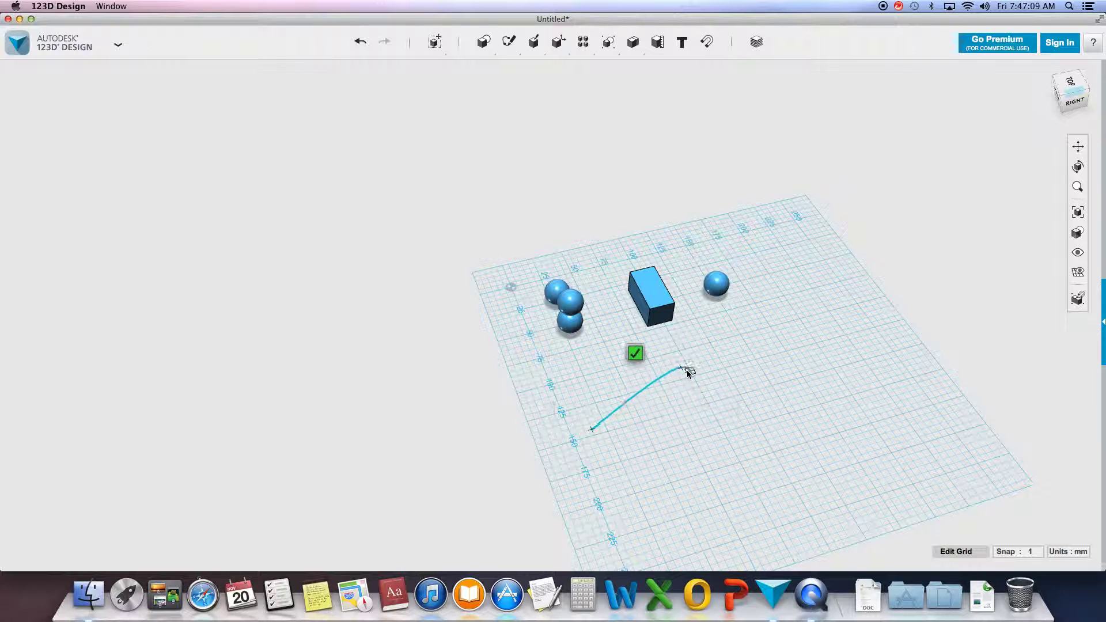
pyautogui.click(822, 343)
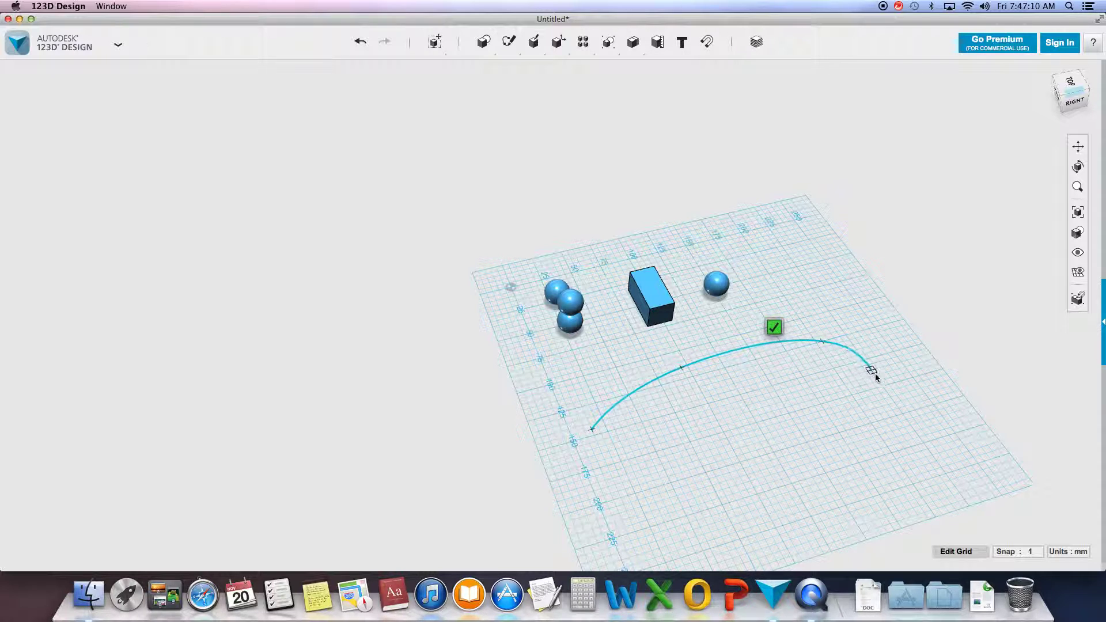
pyautogui.click(908, 276)
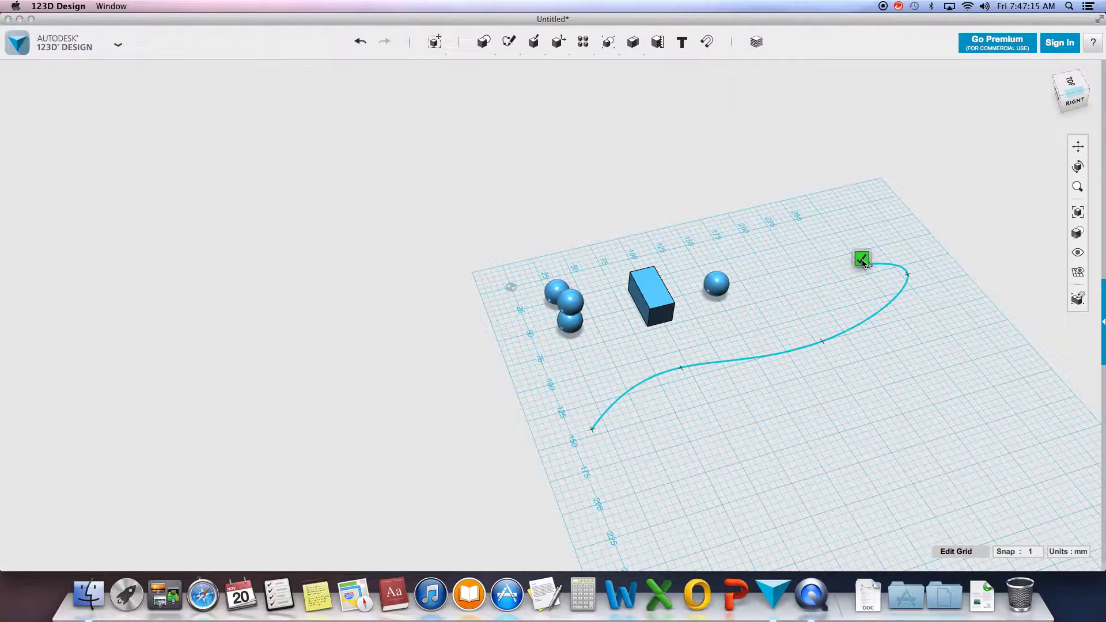
pyautogui.click(861, 259)
# Draw a closed six-sided polyline profile on the grid's edge beside the spline's start
pyautogui.moveTo(510, 38)
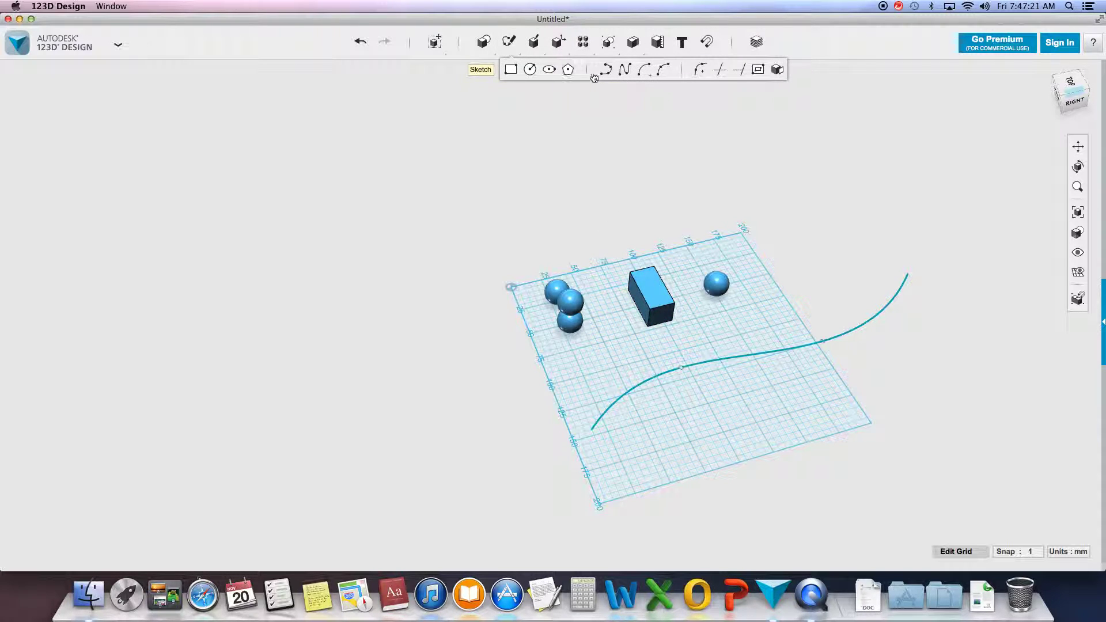
pyautogui.click(606, 72)
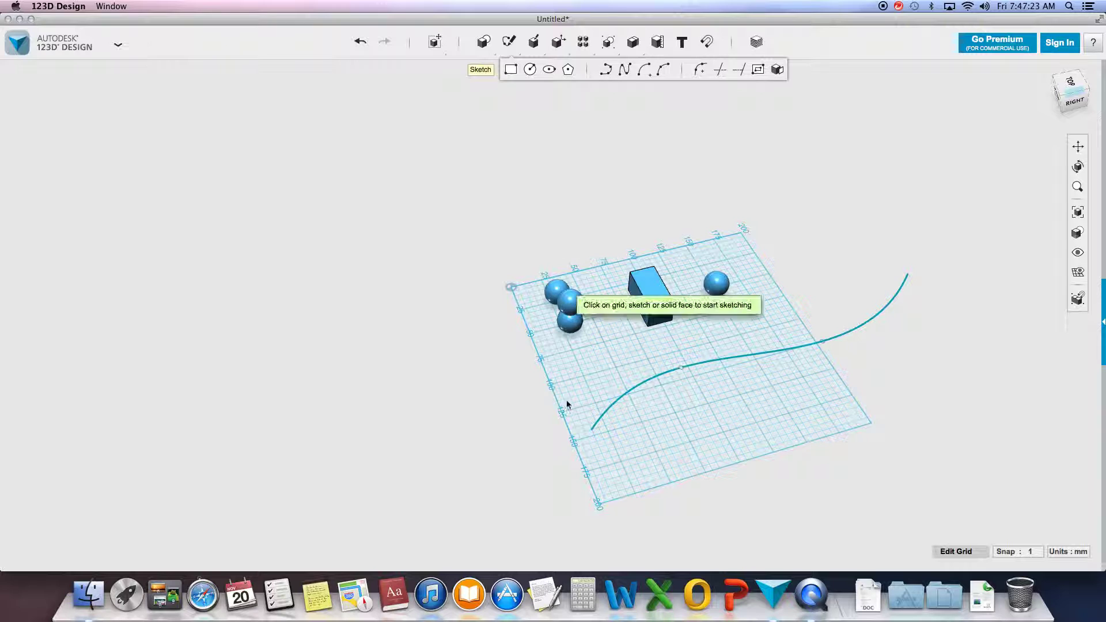
pyautogui.click(512, 384)
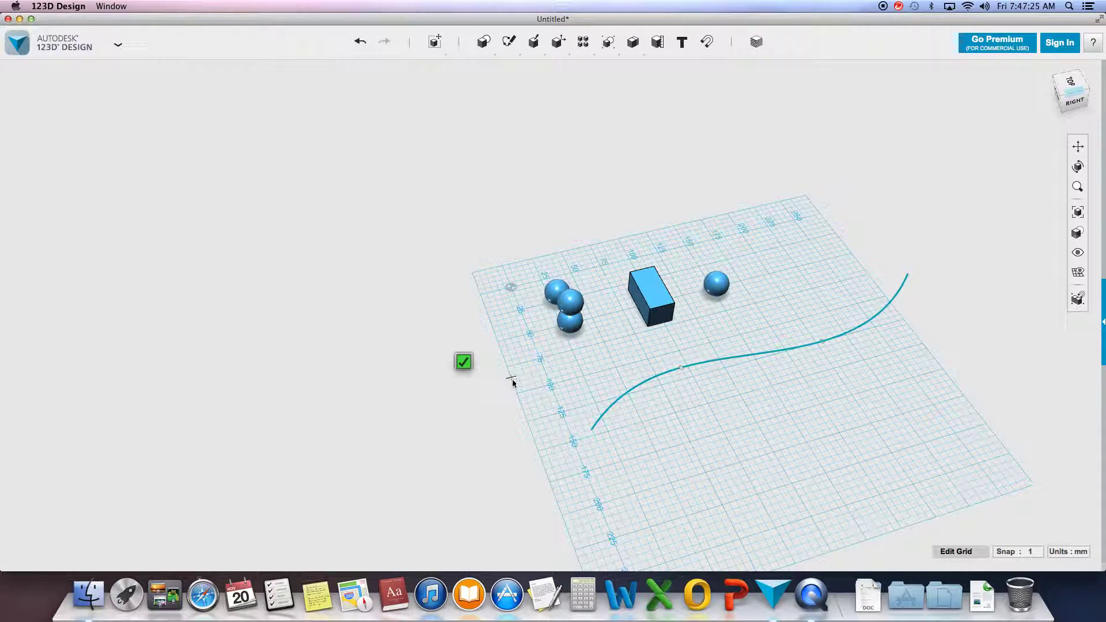
pyautogui.click(511, 378)
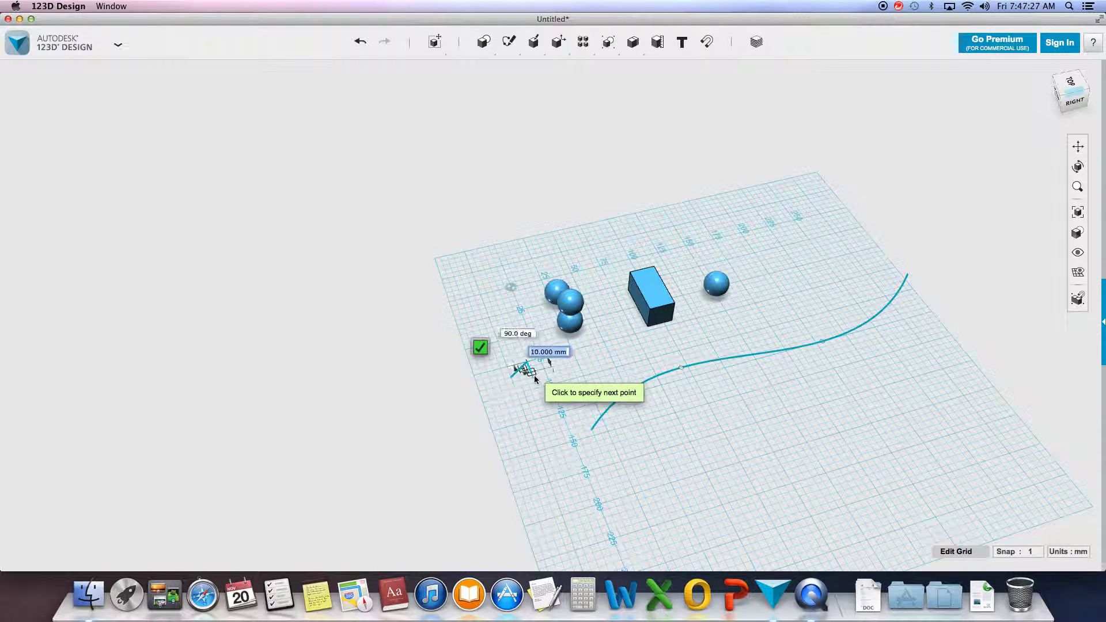
pyautogui.click(527, 365)
pyautogui.click(553, 372)
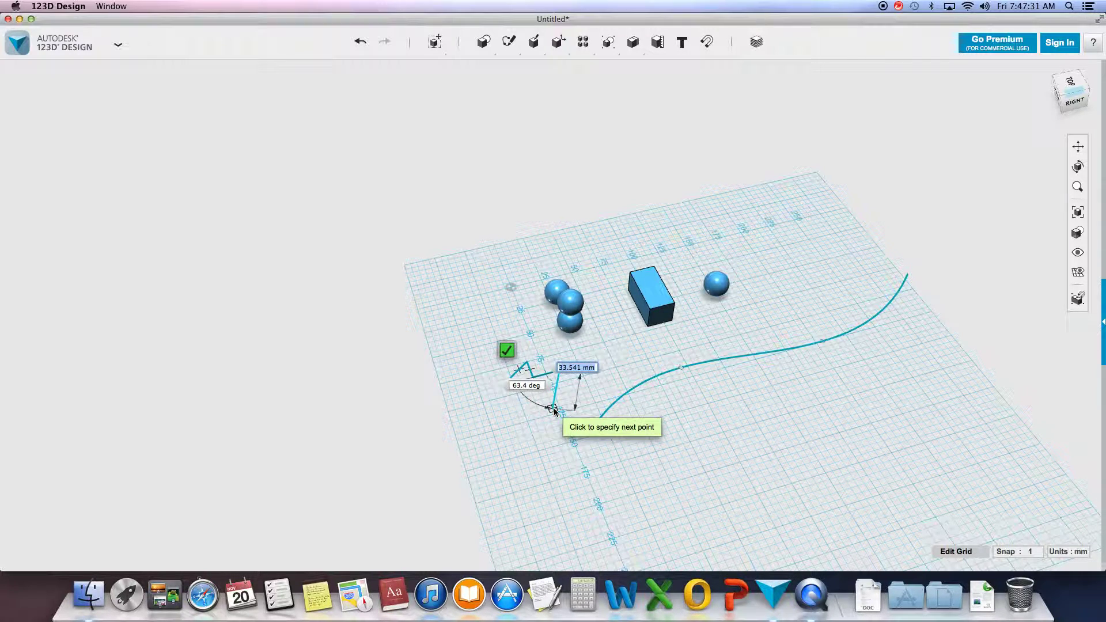
pyautogui.click(554, 408)
pyautogui.click(513, 419)
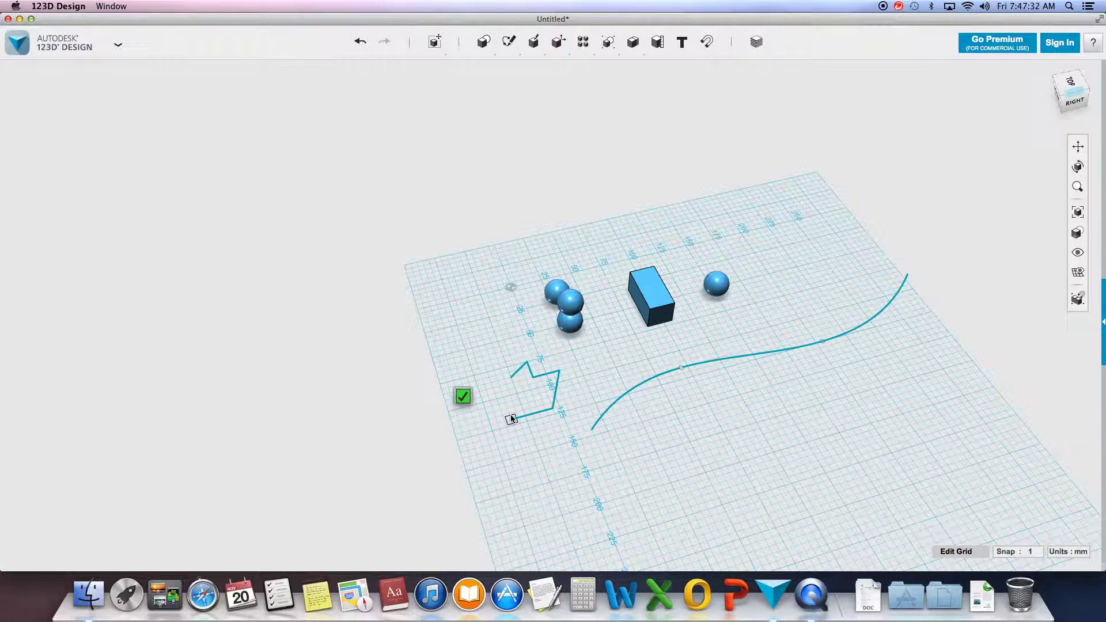
pyautogui.click(510, 380)
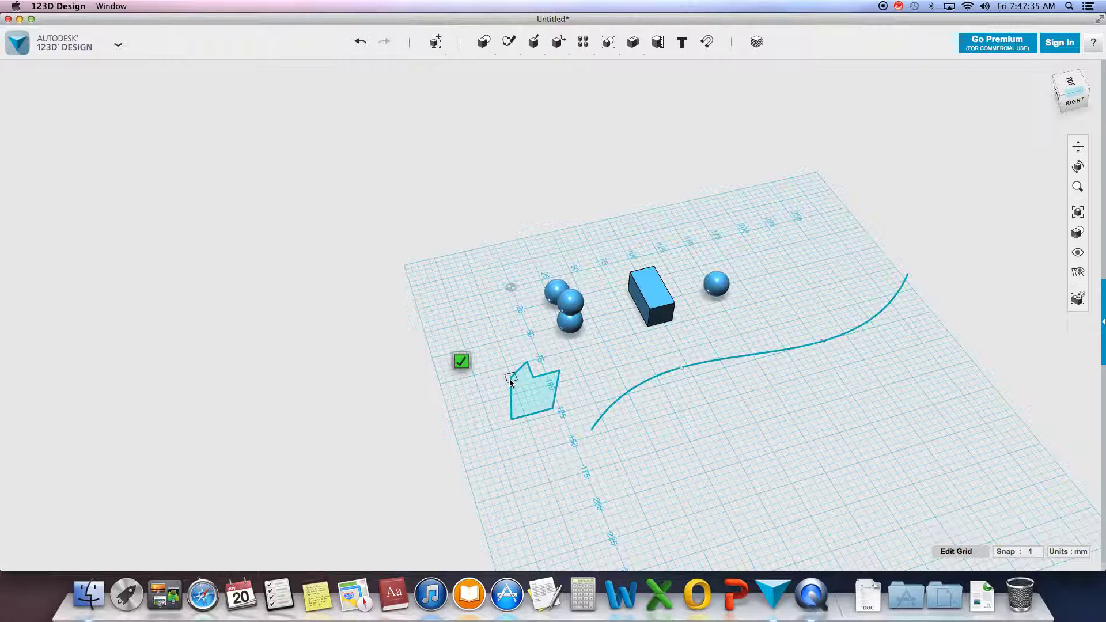
pyautogui.click(461, 363)
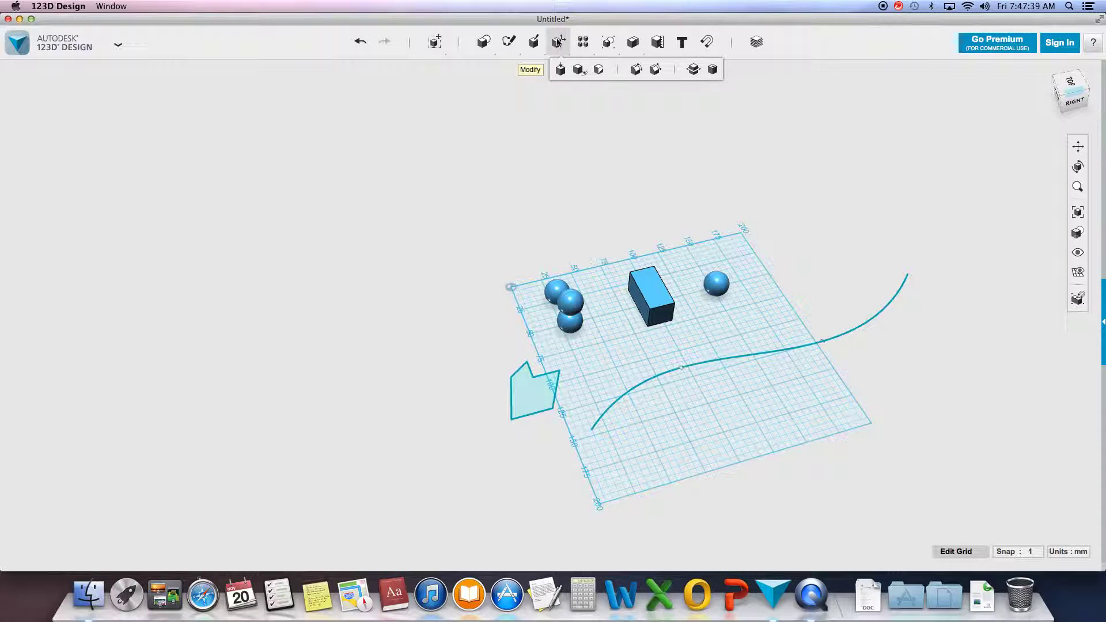
# Try to sweep the flat six-sided profile along the spline
pyautogui.moveTo(533, 42)
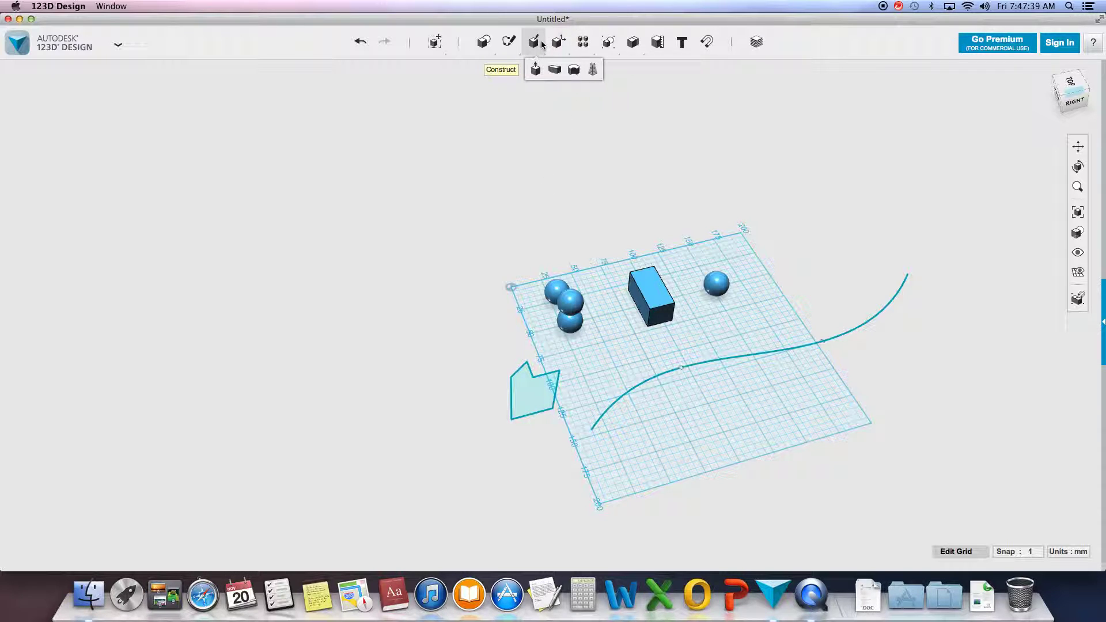
pyautogui.click(554, 71)
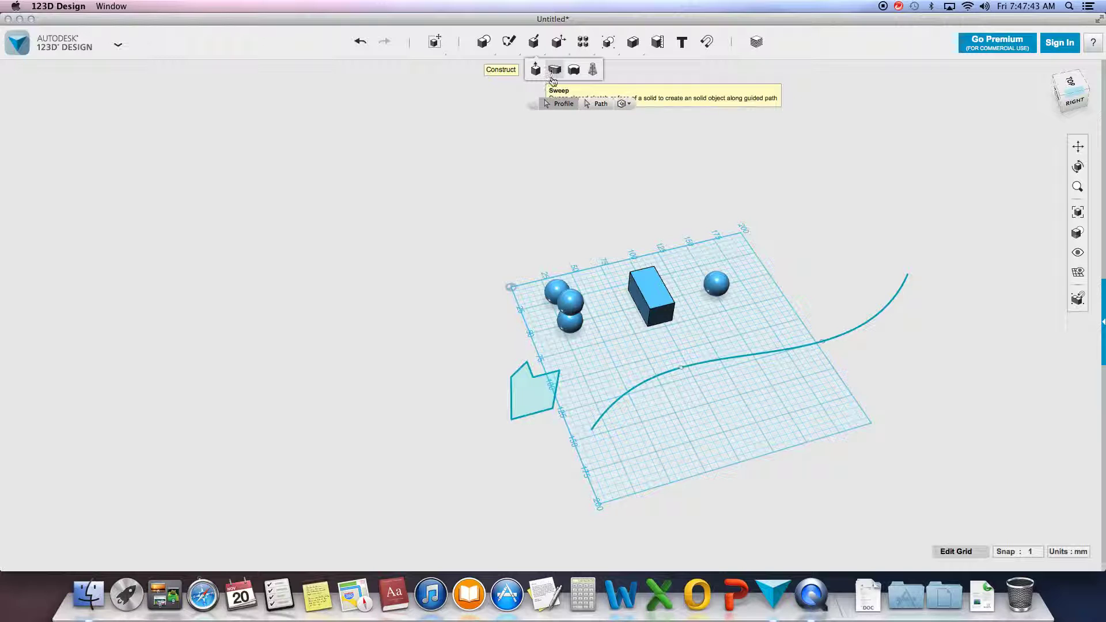
pyautogui.click(527, 405)
pyautogui.click(600, 107)
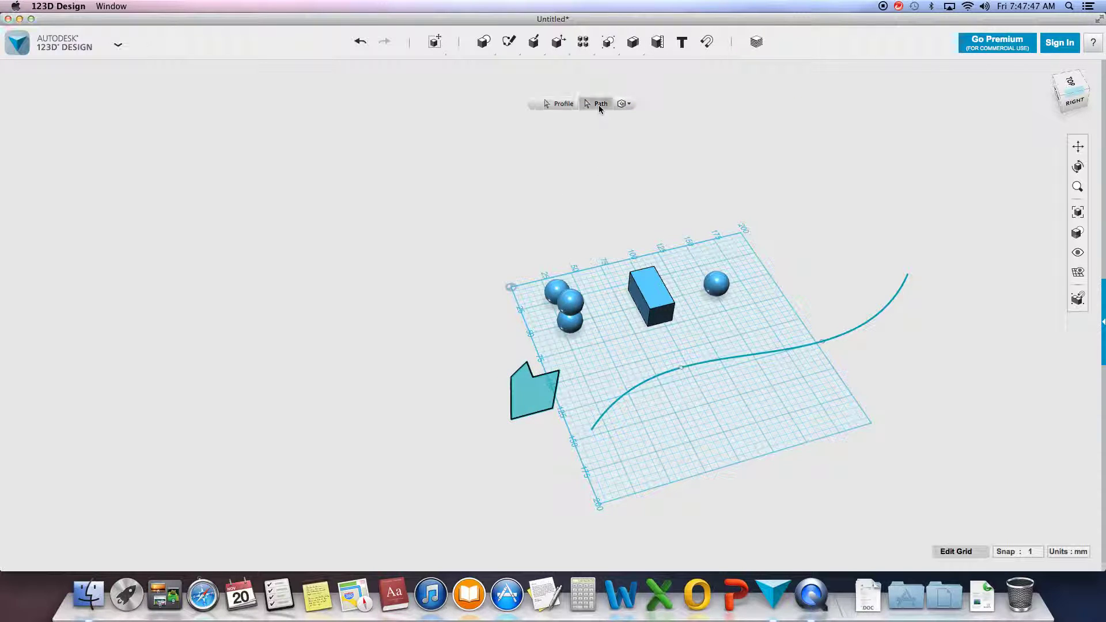
pyautogui.click(608, 406)
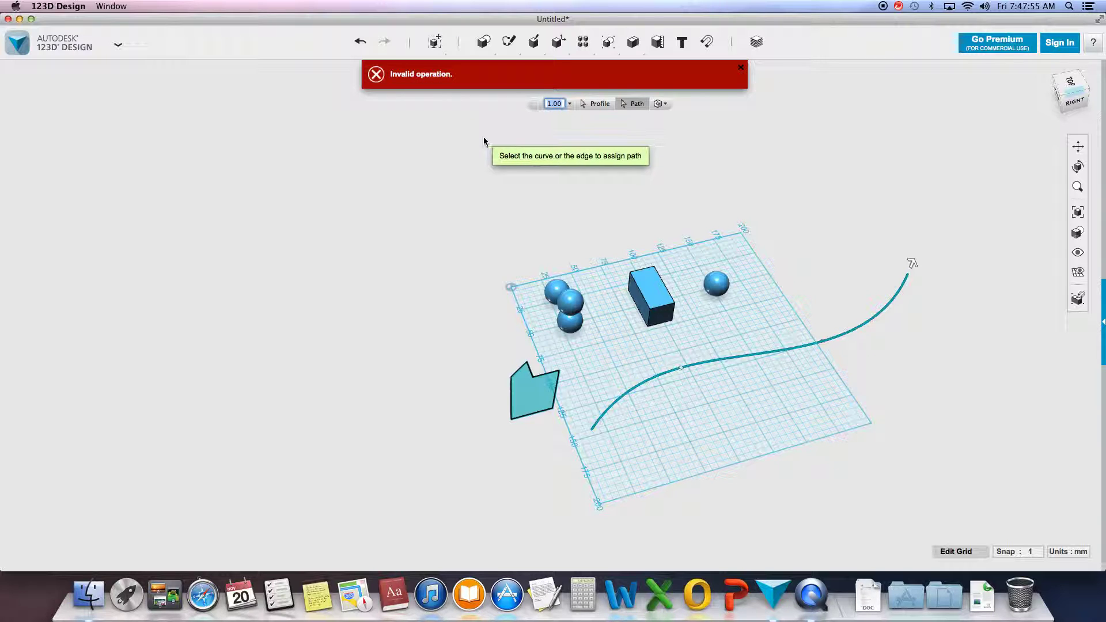
pyautogui.press('Escape')
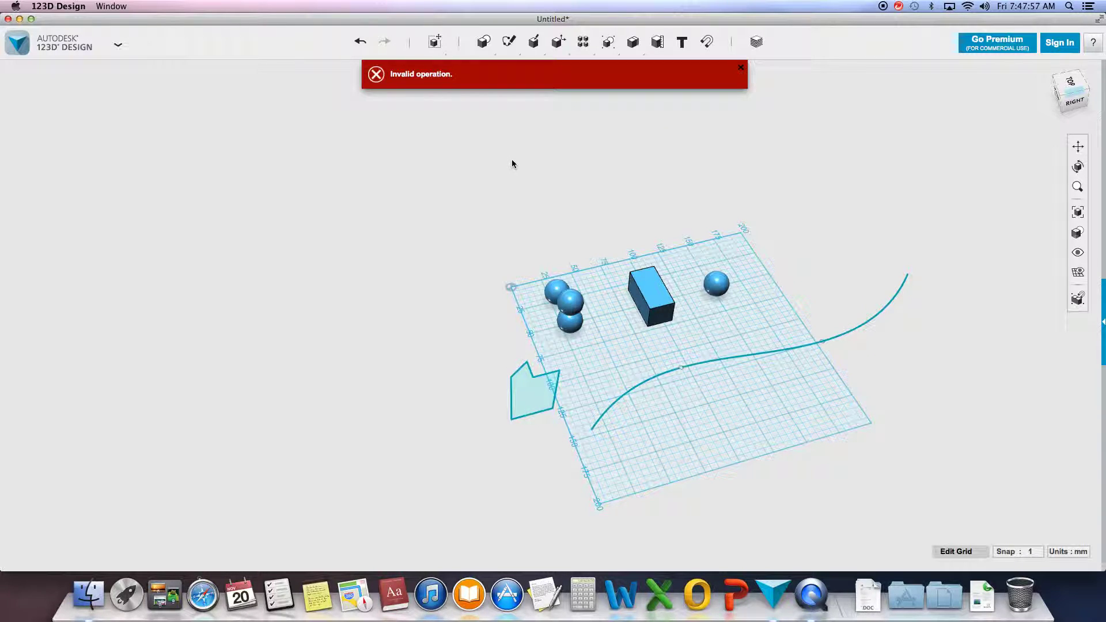
pyautogui.click(742, 69)
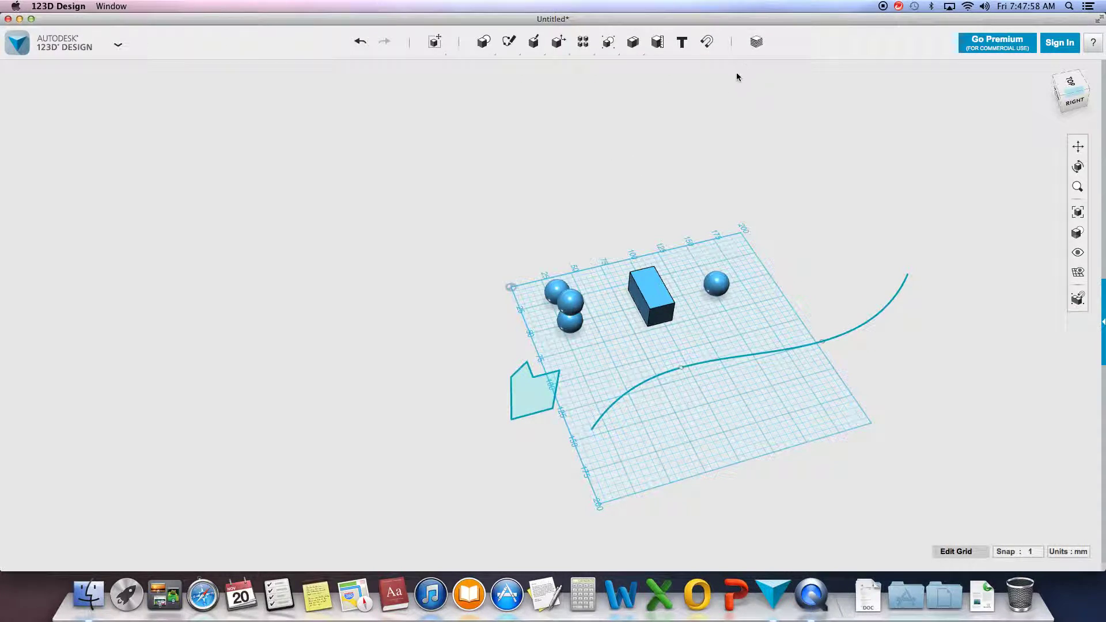
# Rotate the six-sided profile -90 degrees so that it stands upright on the grid
pyautogui.click(534, 402)
pyautogui.moveTo(438, 43)
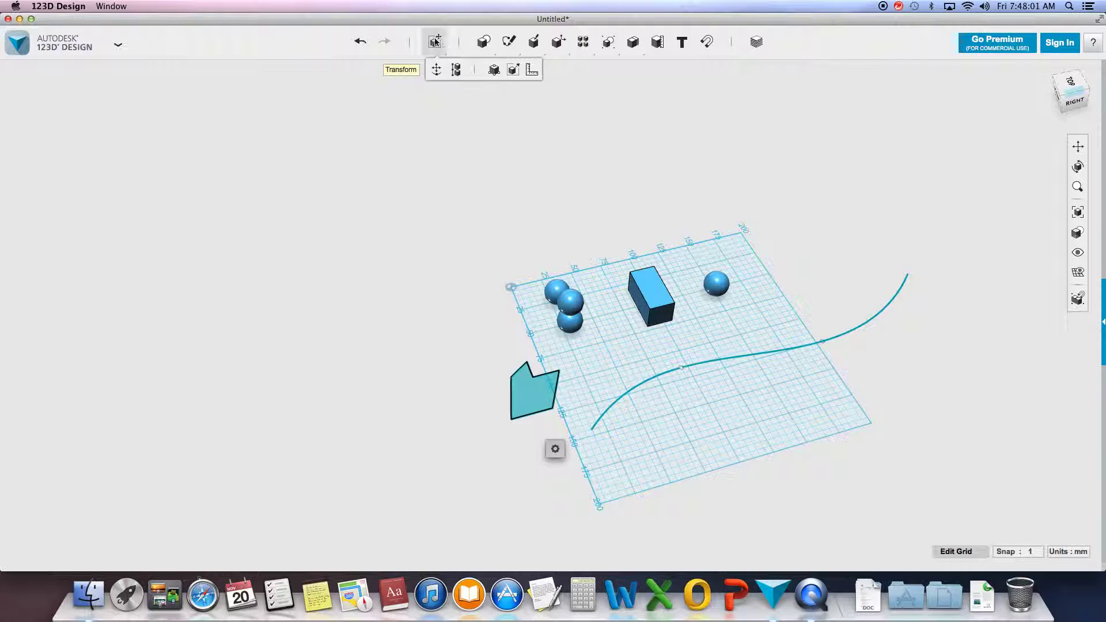
pyautogui.click(436, 71)
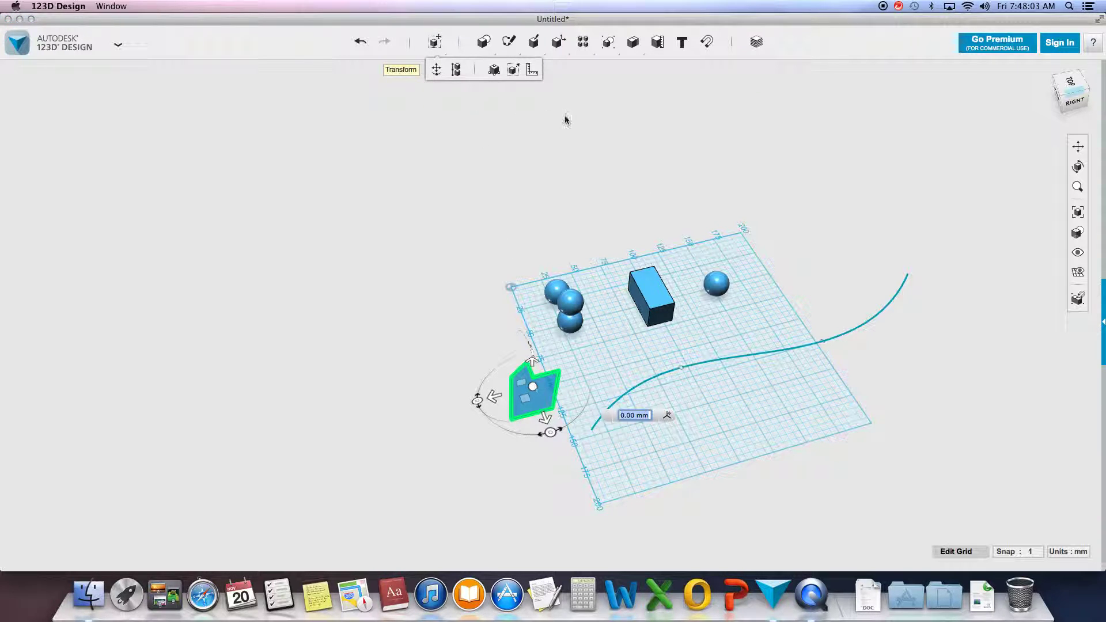
pyautogui.moveTo(1059, 87); pyautogui.dragTo(823, 115)
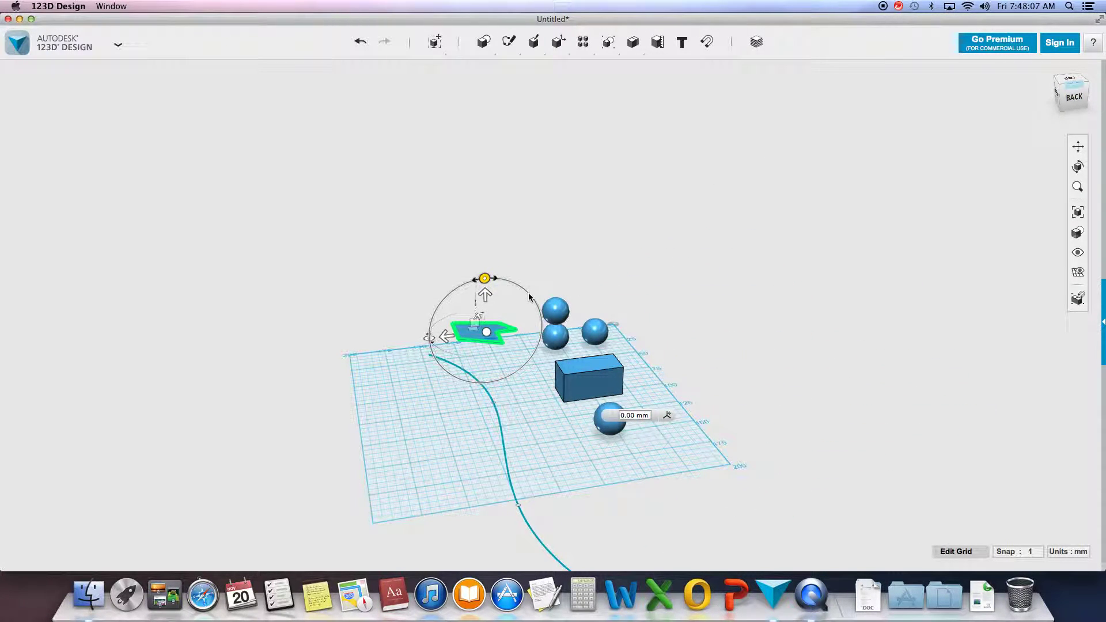
pyautogui.moveTo(528, 292); pyautogui.dragTo(422, 267)
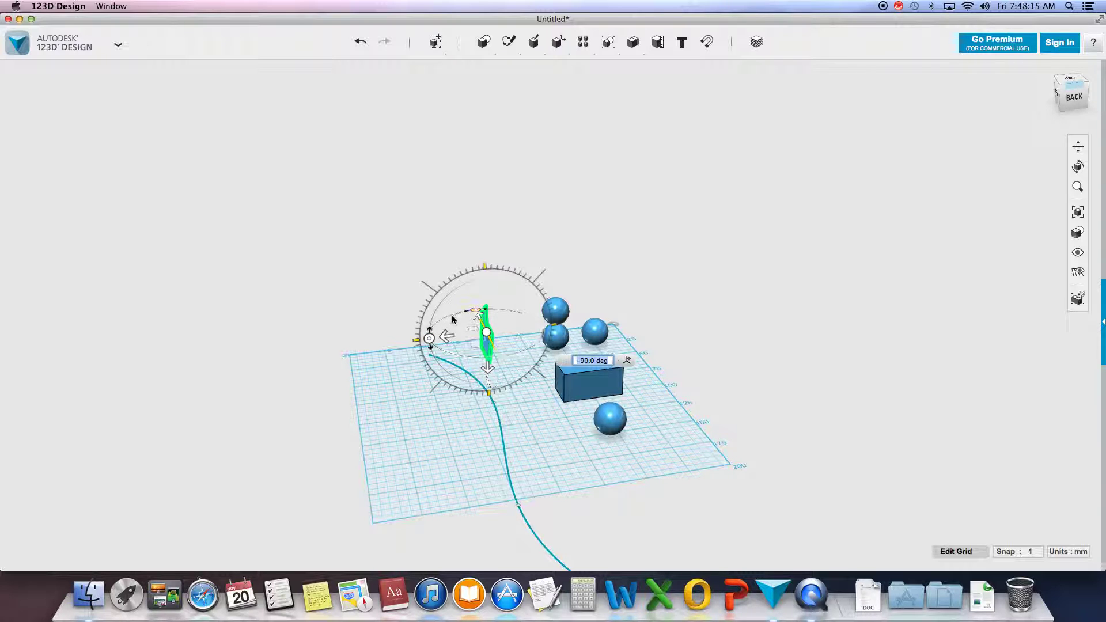
# Turn the upright profile -120 degrees about the vertical axis and move it next to the spline's start point
pyautogui.moveTo(453, 318); pyautogui.dragTo(435, 373)
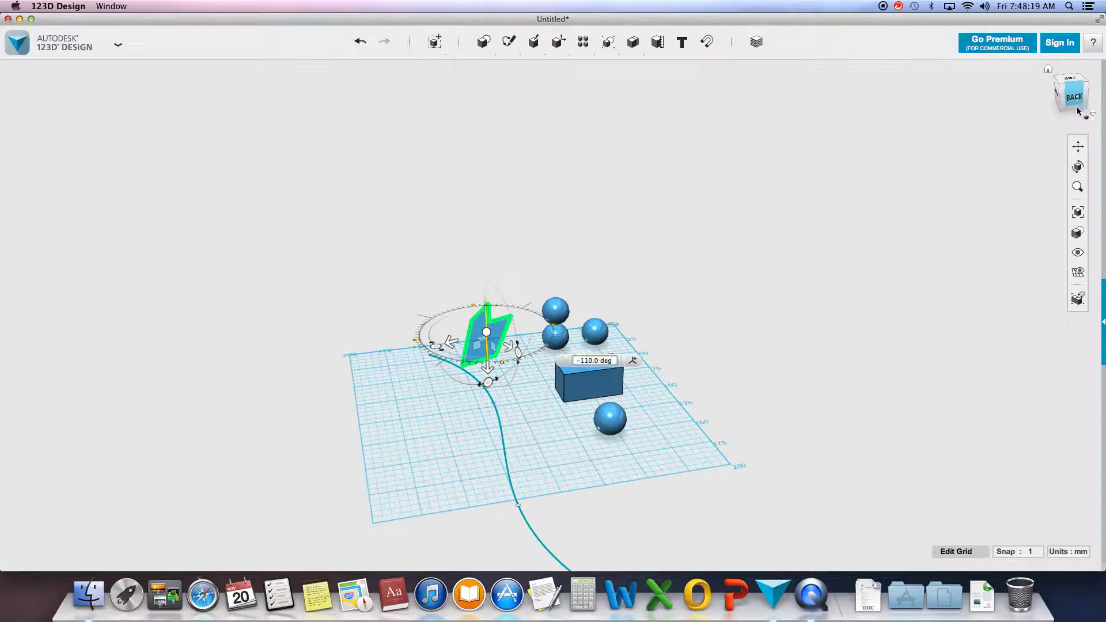
pyautogui.click(1069, 84)
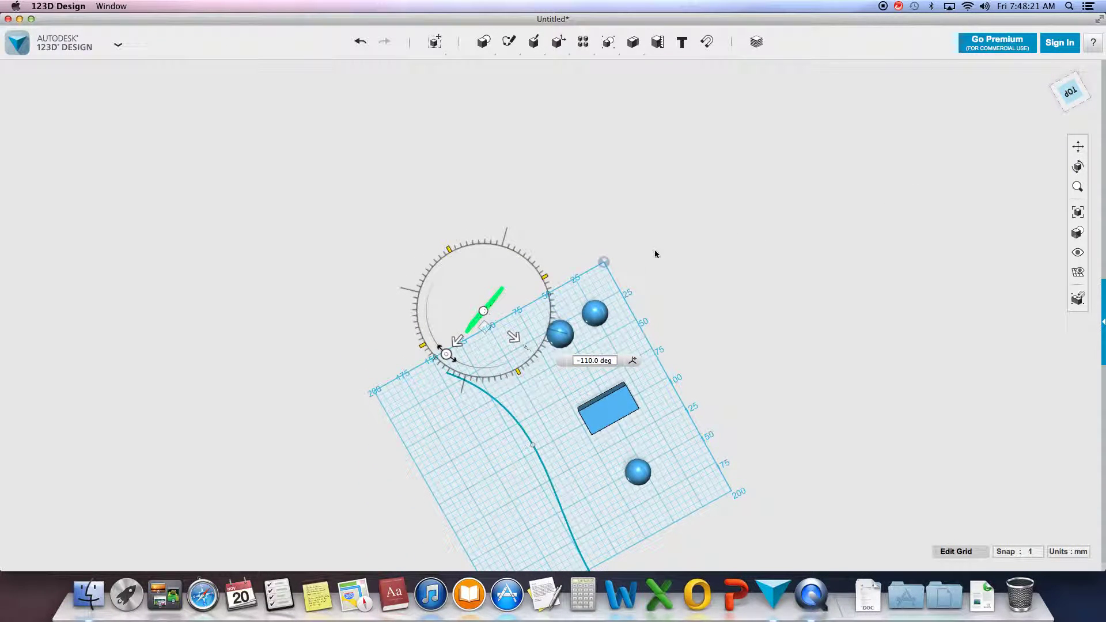
pyautogui.moveTo(434, 285); pyautogui.dragTo(427, 293)
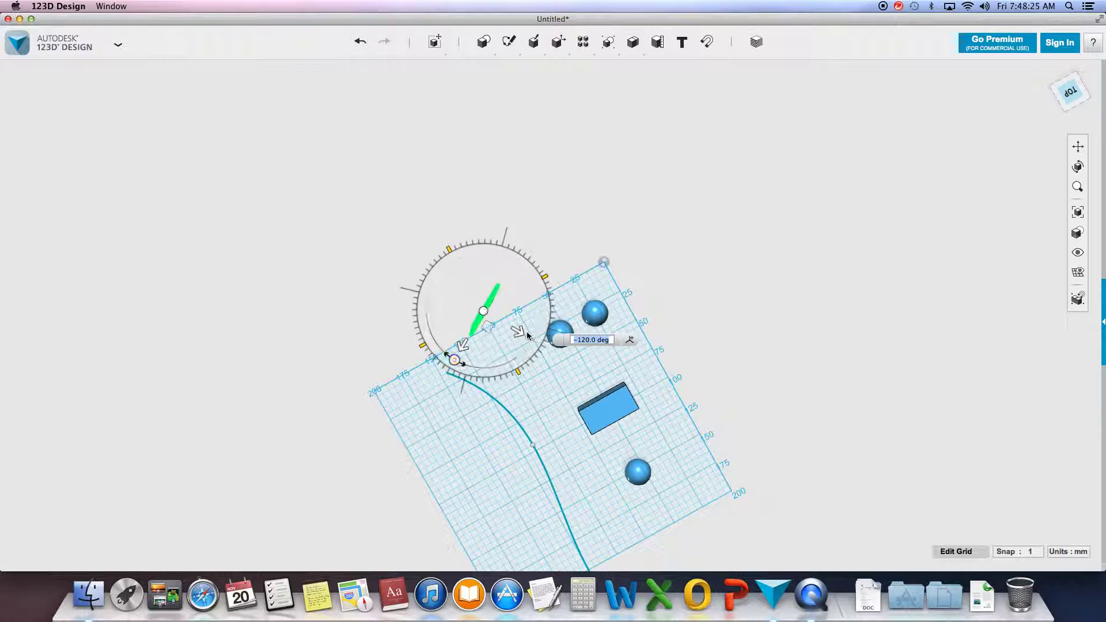
pyautogui.moveTo(523, 337); pyautogui.dragTo(407, 409)
pyautogui.click(410, 295)
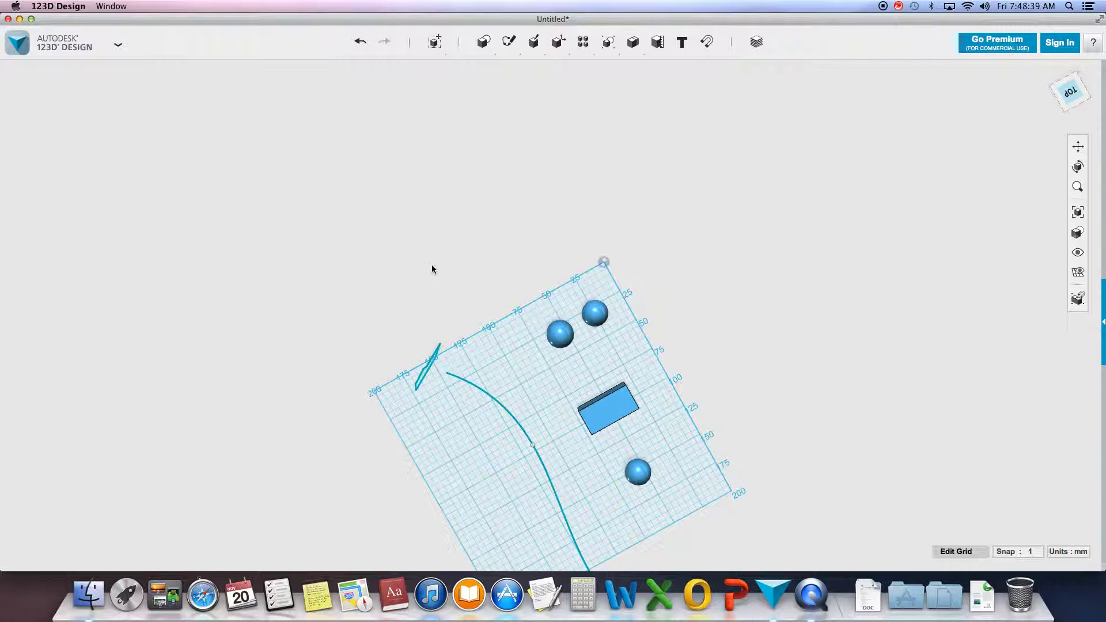
pyautogui.moveTo(557, 42)
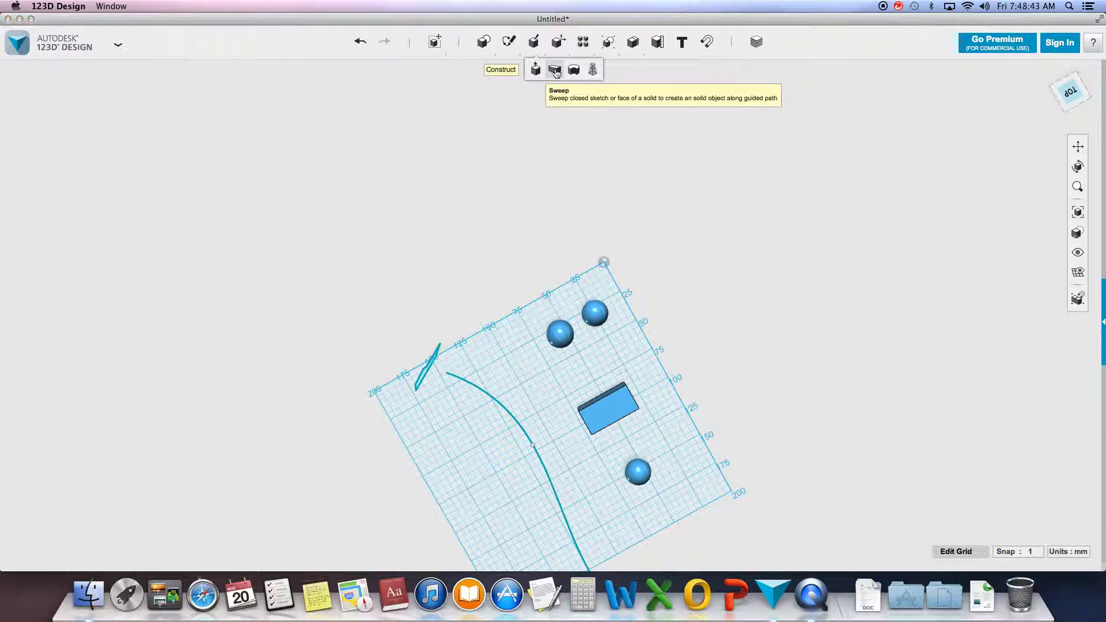
# Sweep the upright six-sided profile along the spline path
pyautogui.click(557, 69)
pyautogui.click(1056, 110)
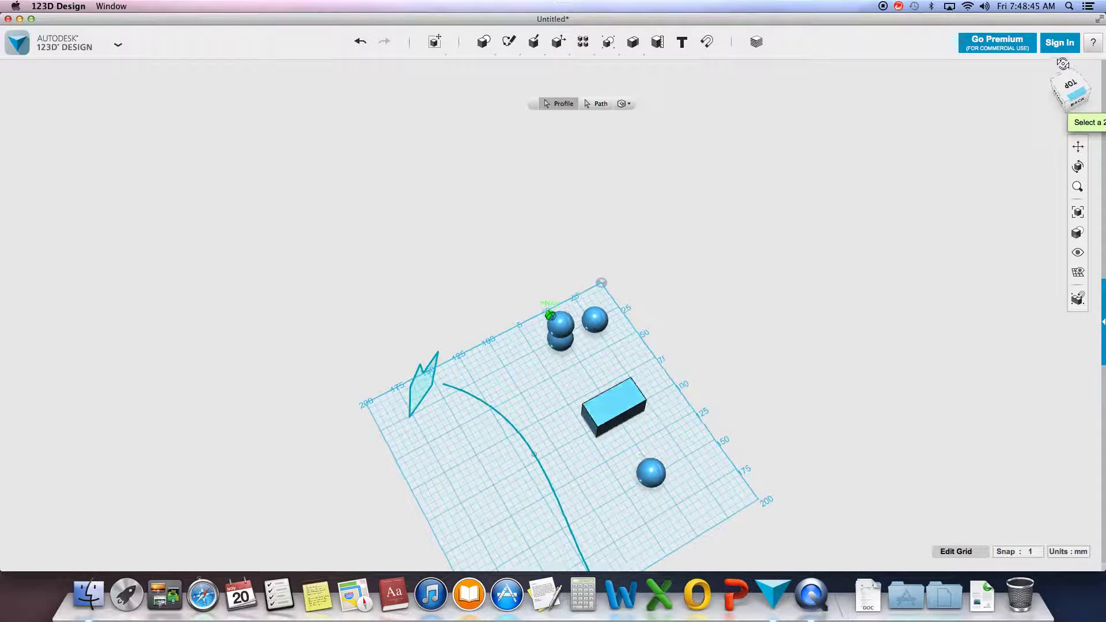
pyautogui.click(429, 397)
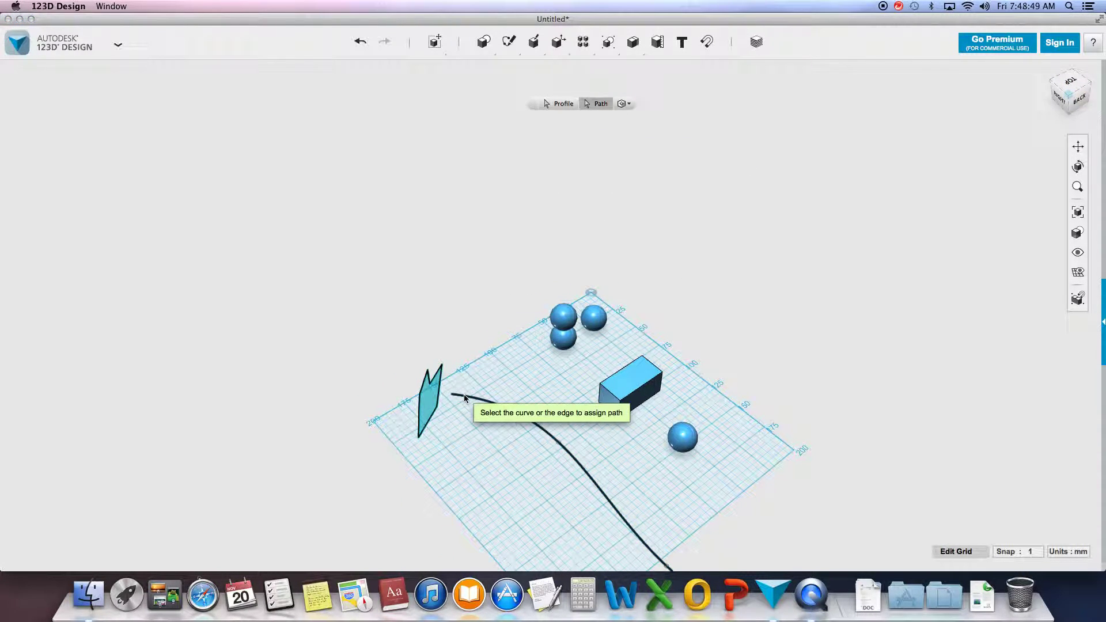
pyautogui.click(465, 395)
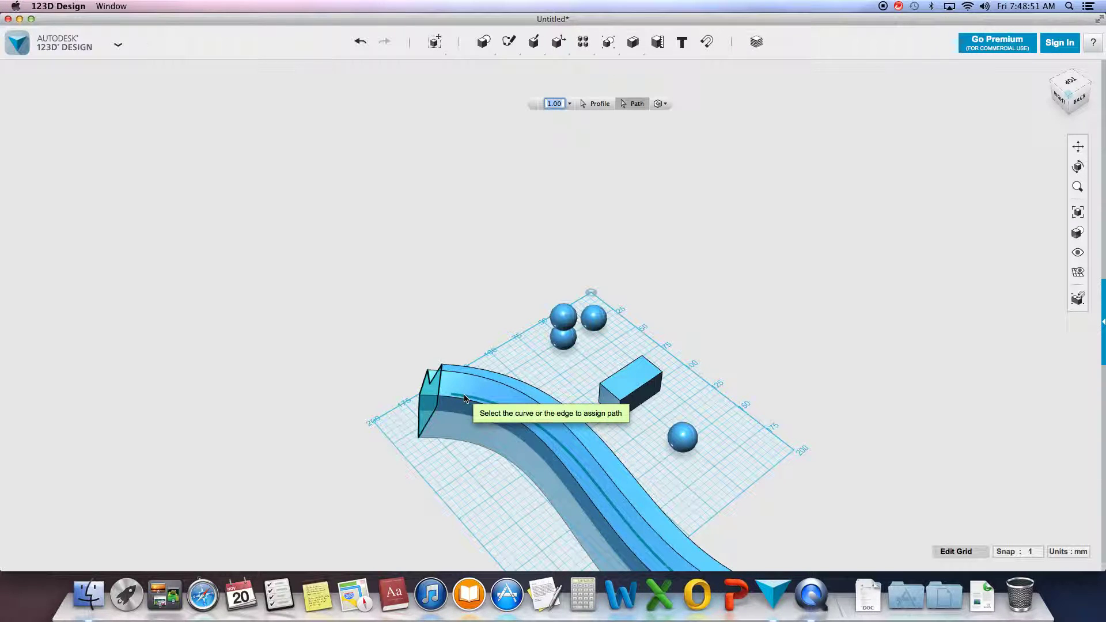
# Shorten the sweep so that it ends before the spline's far end, and finish it
pyautogui.click(1078, 97)
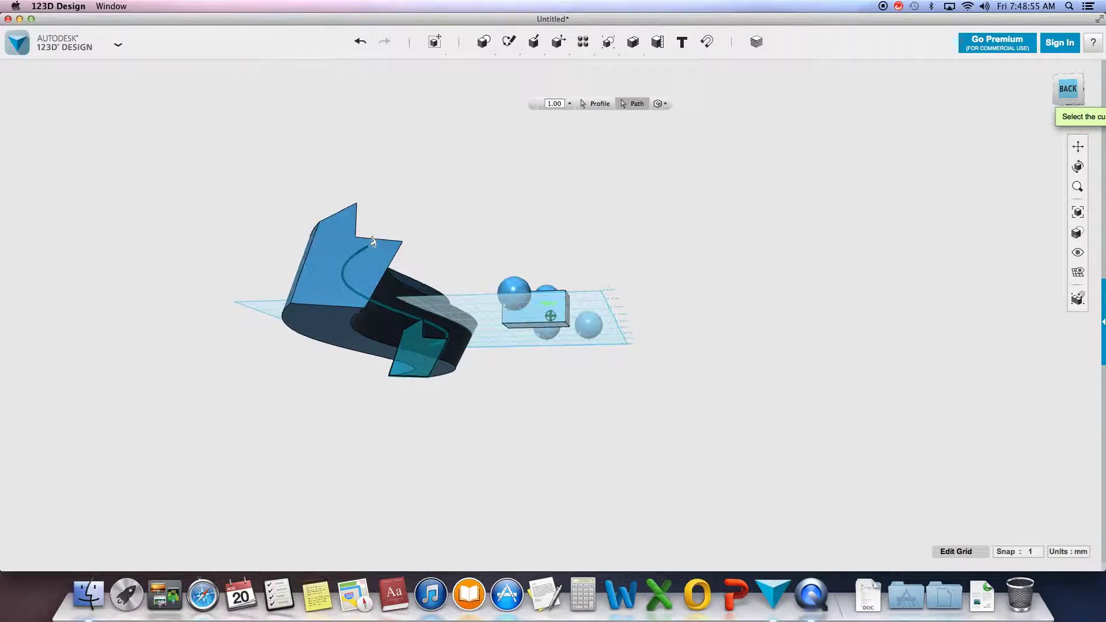
pyautogui.moveTo(1072, 95); pyautogui.dragTo(1086, 115)
pyautogui.moveTo(428, 503); pyautogui.dragTo(579, 426, button='right')
pyautogui.moveTo(1017, 65); pyautogui.dragTo(972, 79)
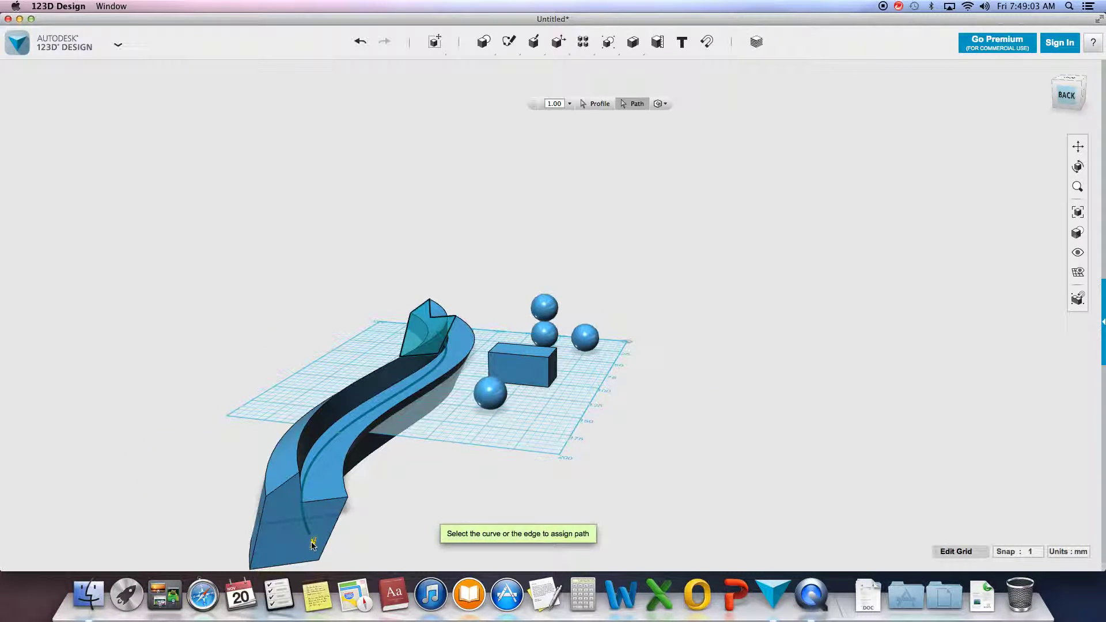
pyautogui.moveTo(313, 543); pyautogui.dragTo(318, 489)
pyautogui.click(427, 484)
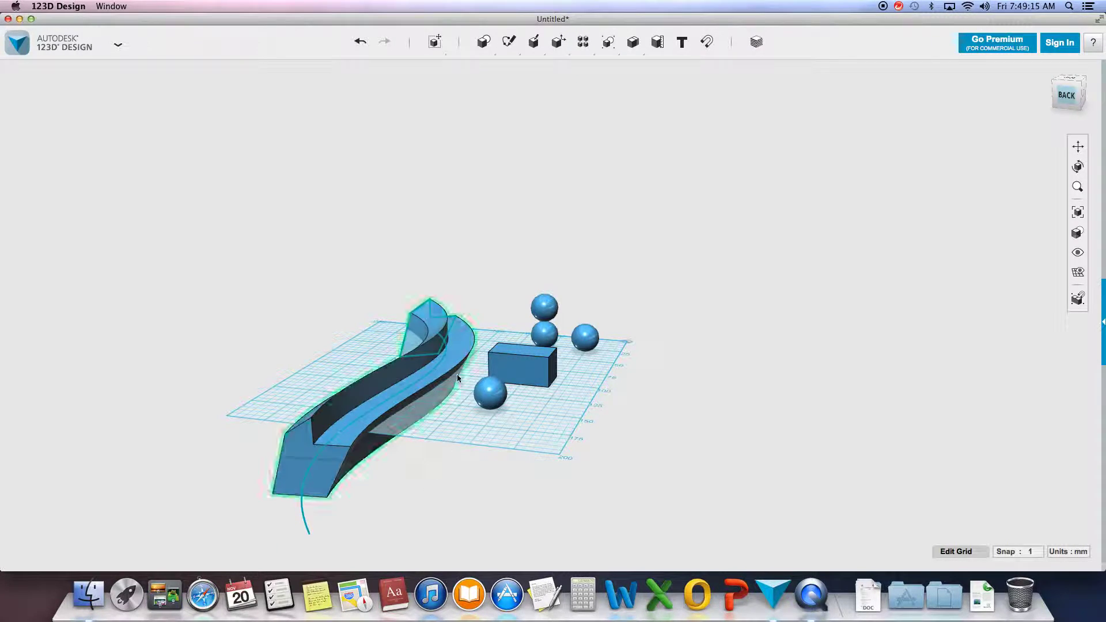
# Draw an open six-segment zigzag polyline on the grid plane, just outside the grid's edge beside the box
pyautogui.moveTo(533, 43)
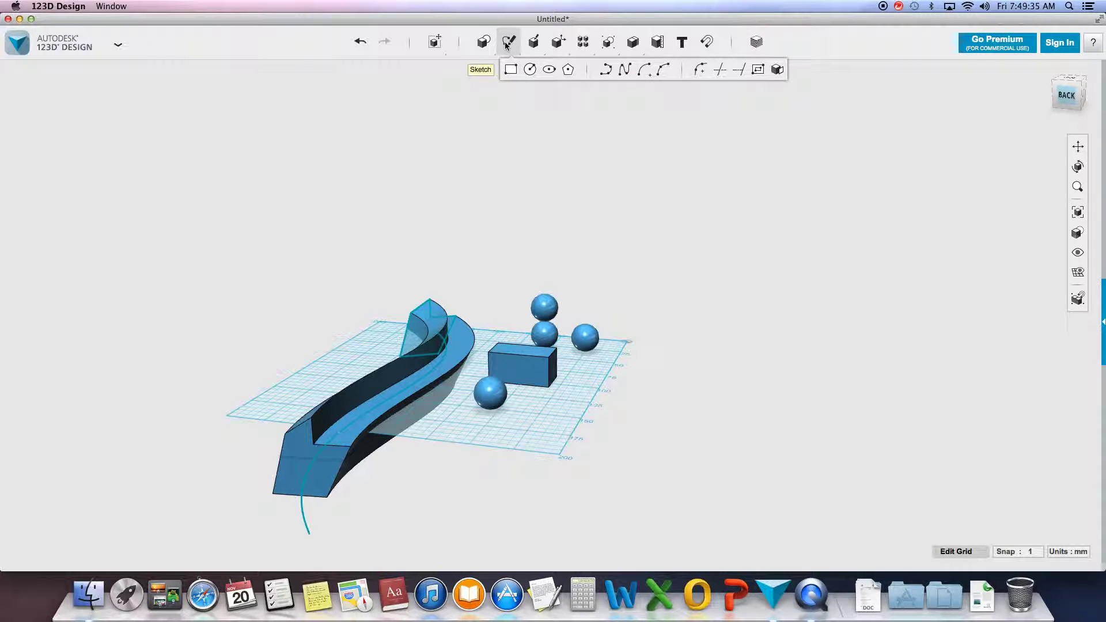
pyautogui.click(604, 69)
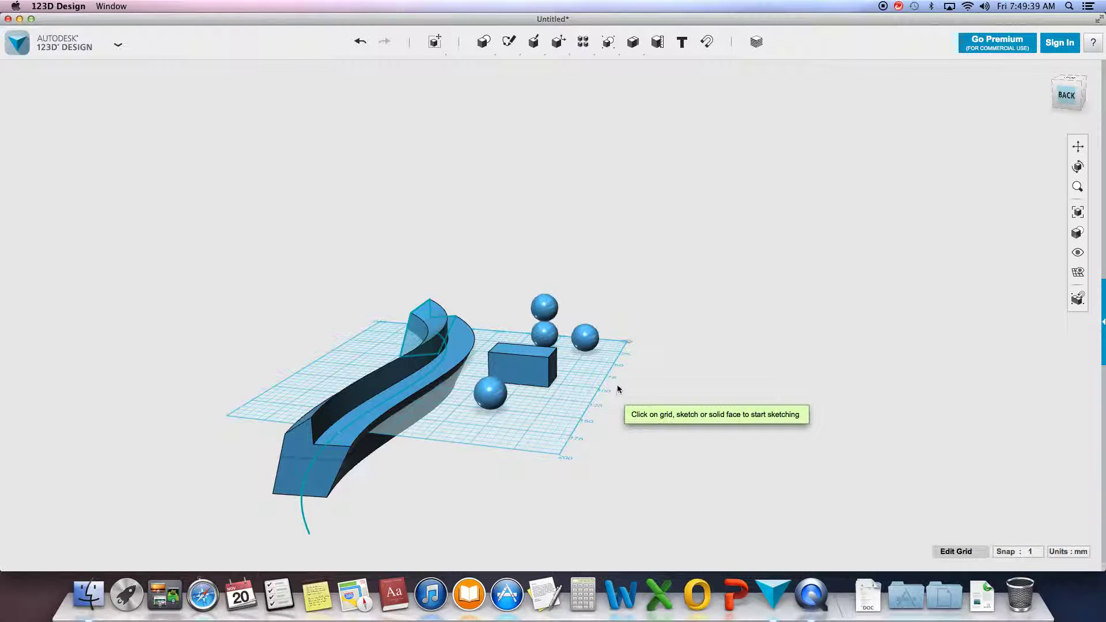
pyautogui.click(636, 378)
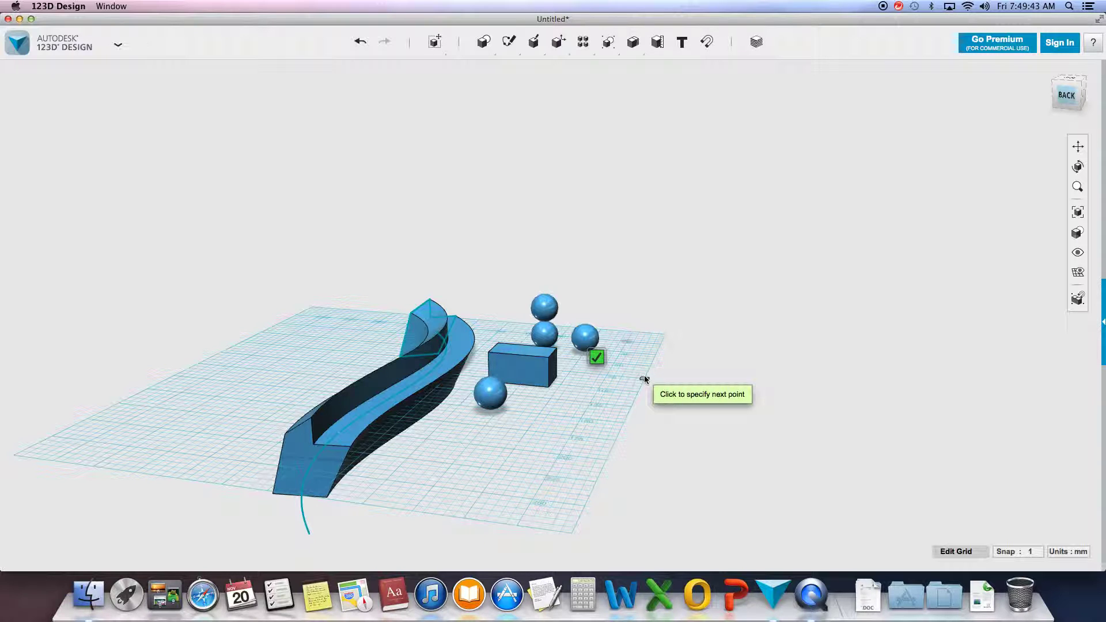
pyautogui.click(646, 378)
pyautogui.click(1068, 78)
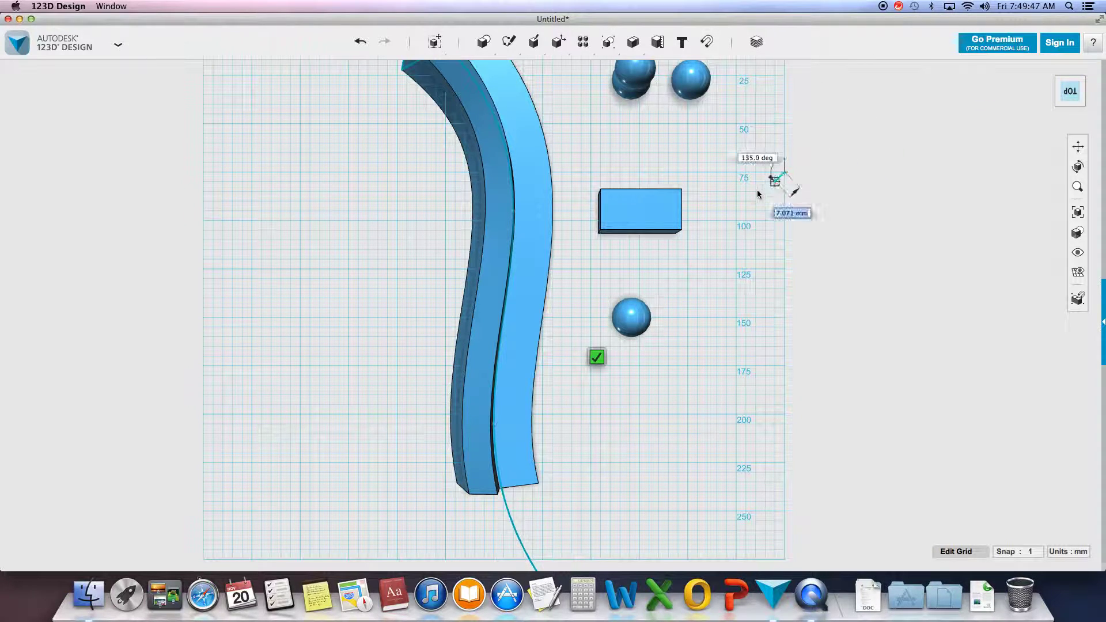
pyautogui.click(744, 200)
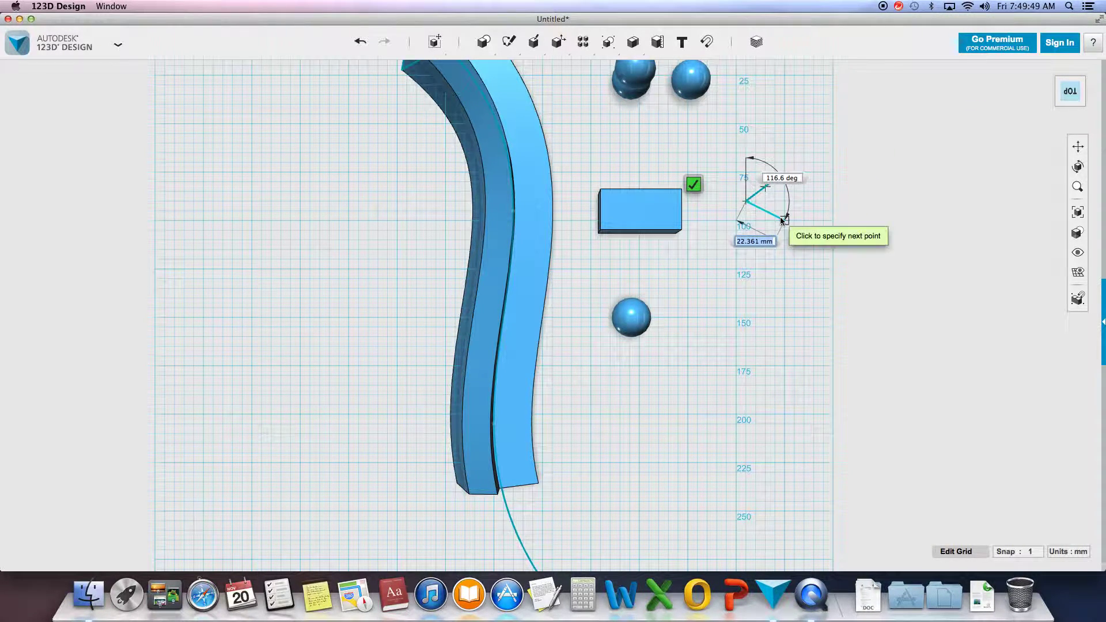
pyautogui.click(783, 219)
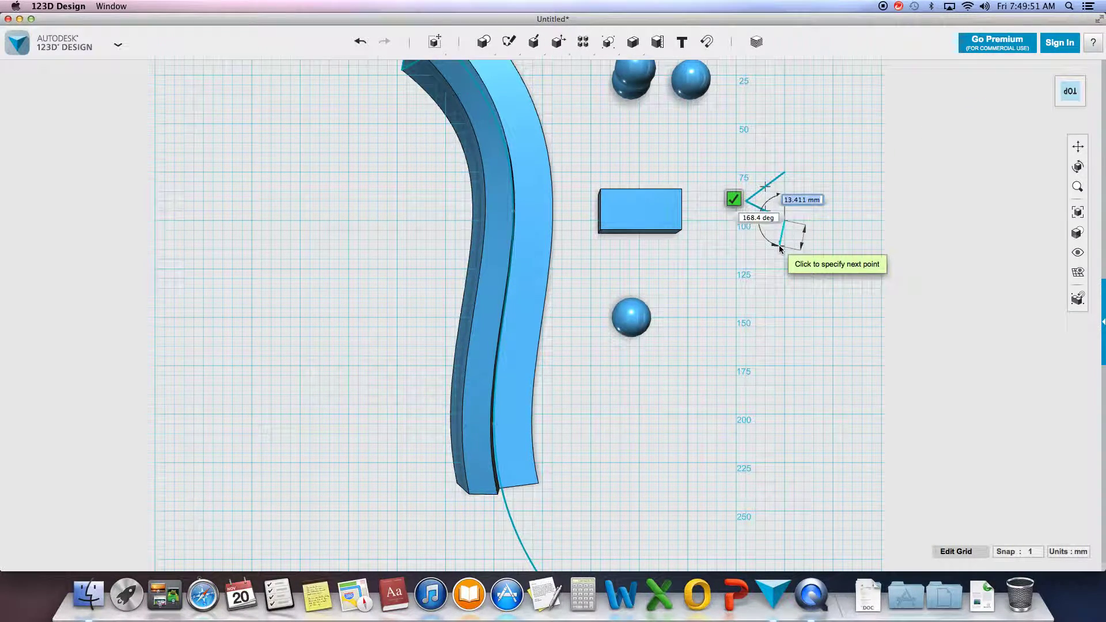
pyautogui.click(783, 231)
pyautogui.click(740, 275)
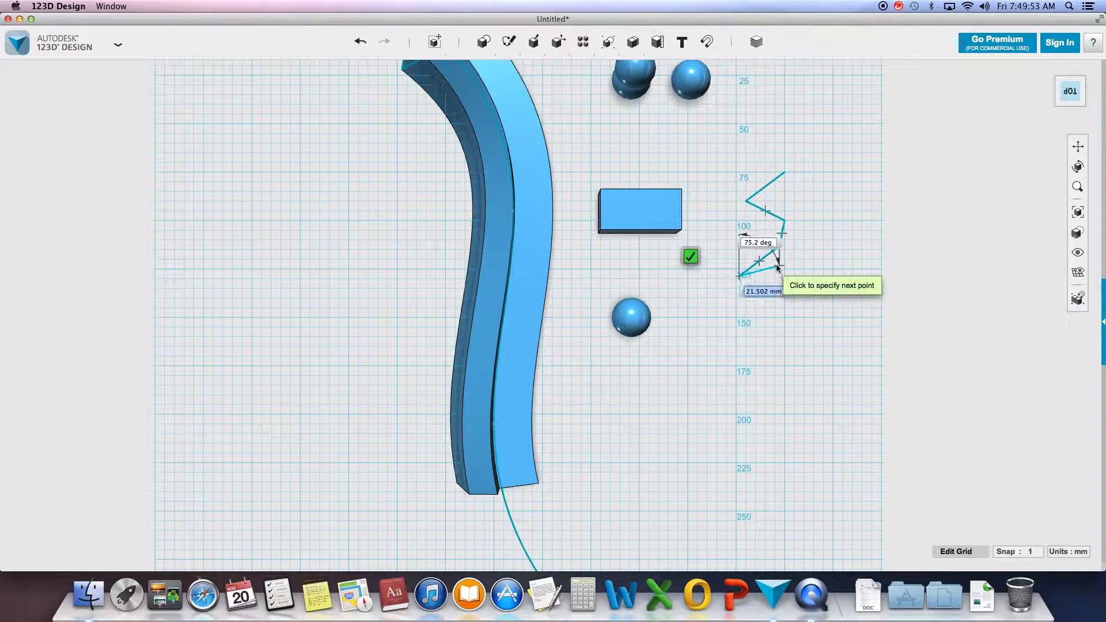
pyautogui.click(784, 282)
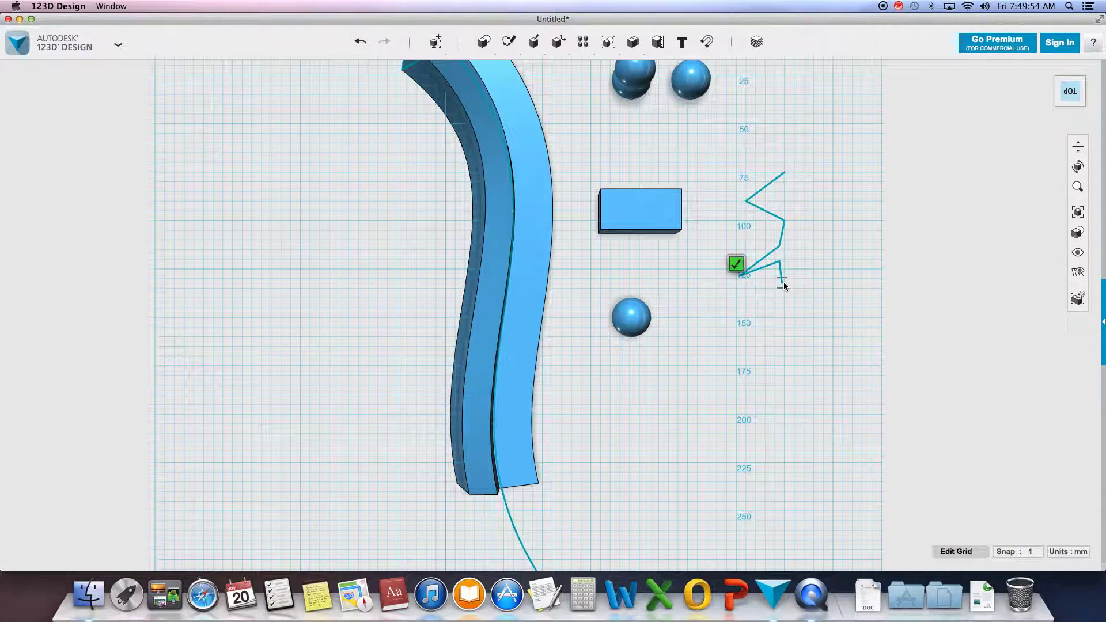
pyautogui.click(735, 266)
pyautogui.moveTo(507, 43)
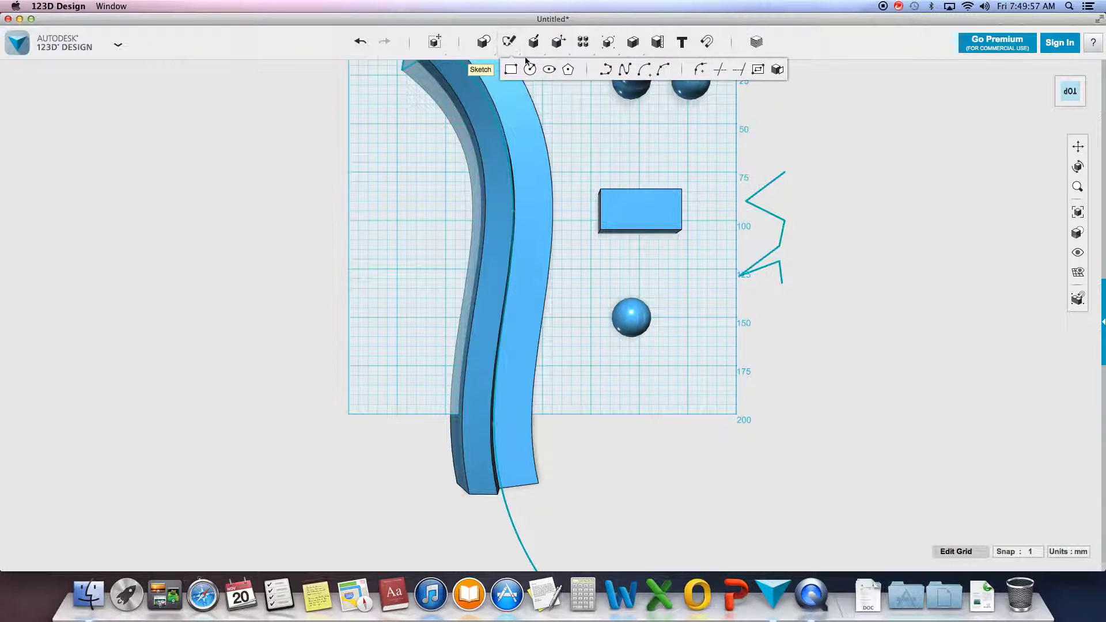
pyautogui.click(625, 71)
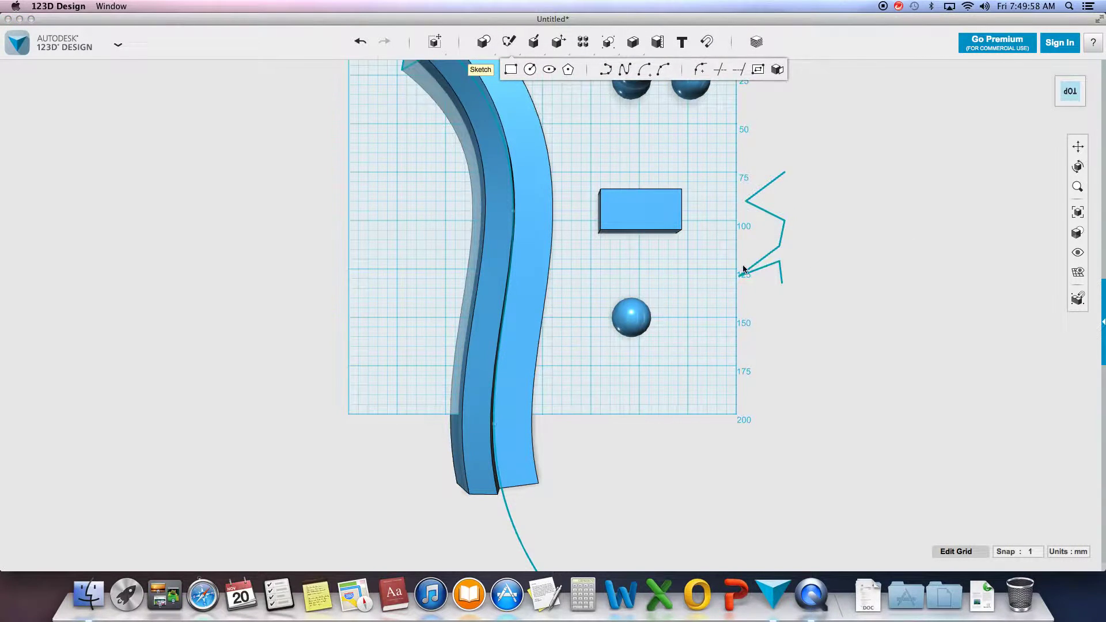
pyautogui.click(782, 283)
pyautogui.click(783, 285)
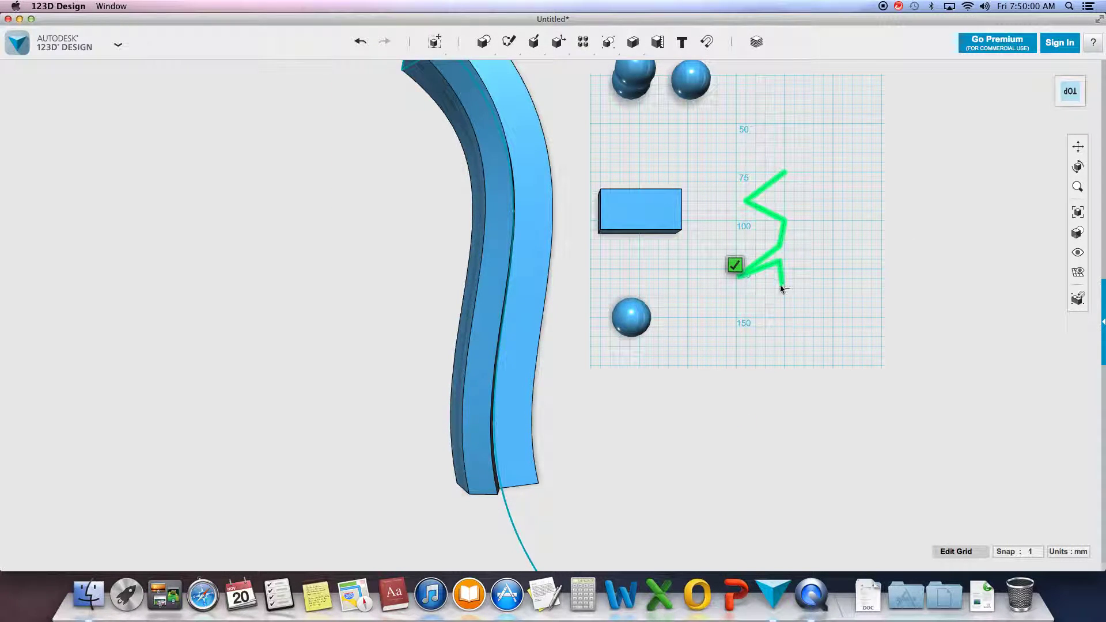
pyautogui.click(747, 307)
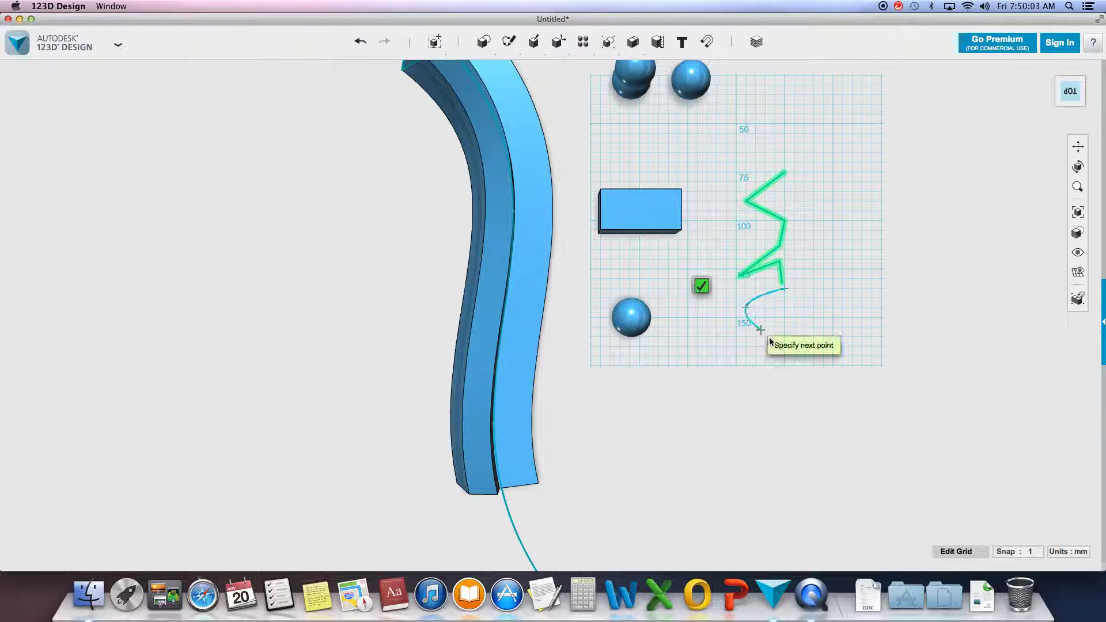
pyautogui.click(774, 338)
pyautogui.click(726, 323)
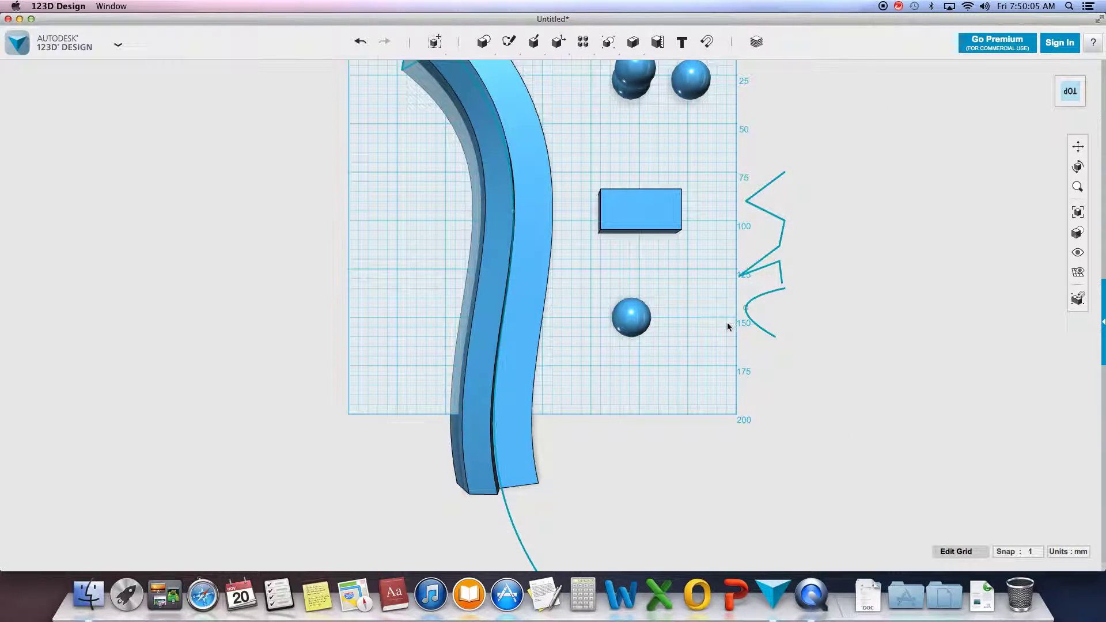
pyautogui.click(753, 307)
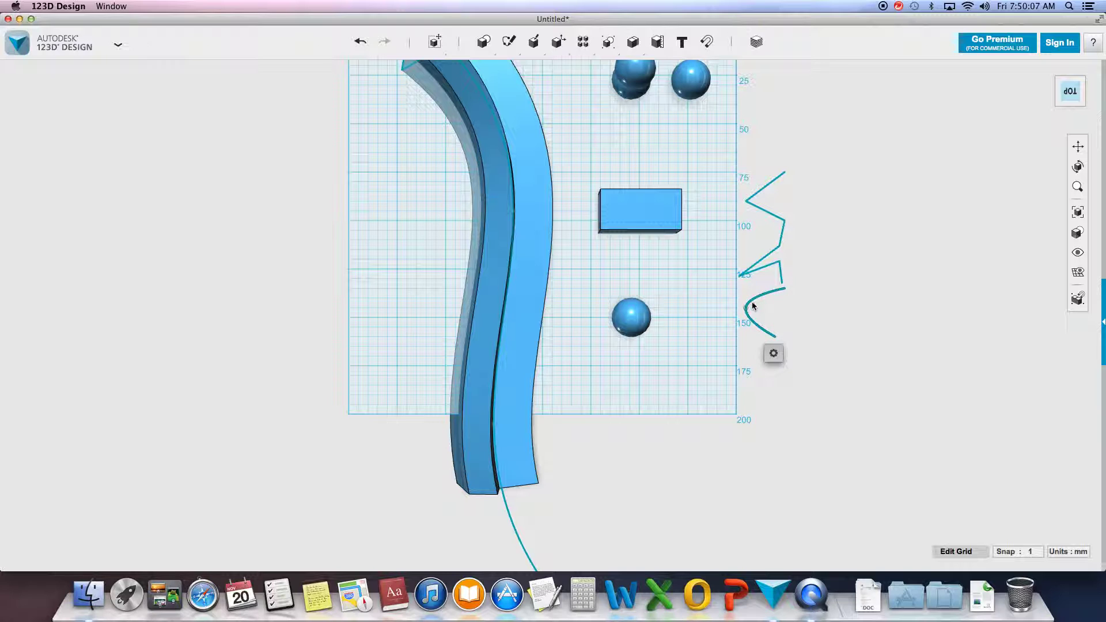
pyautogui.press('Delete')
# Add a winding spline to the zigzag sketch, starting from the polyline's open end beside the lone sphere
pyautogui.moveTo(508, 42)
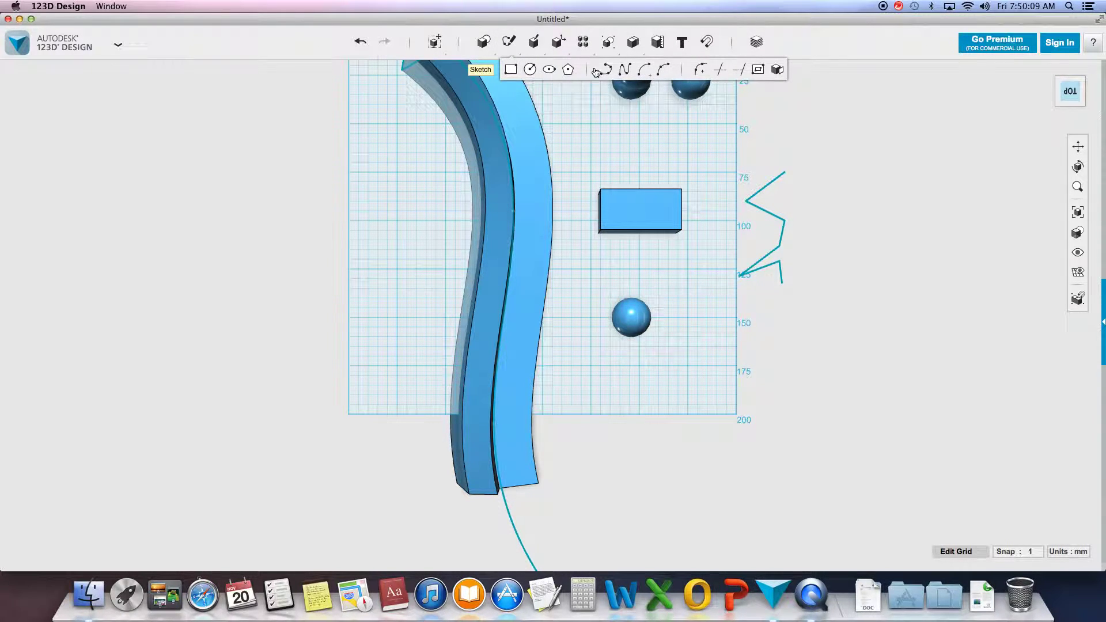
pyautogui.click(623, 70)
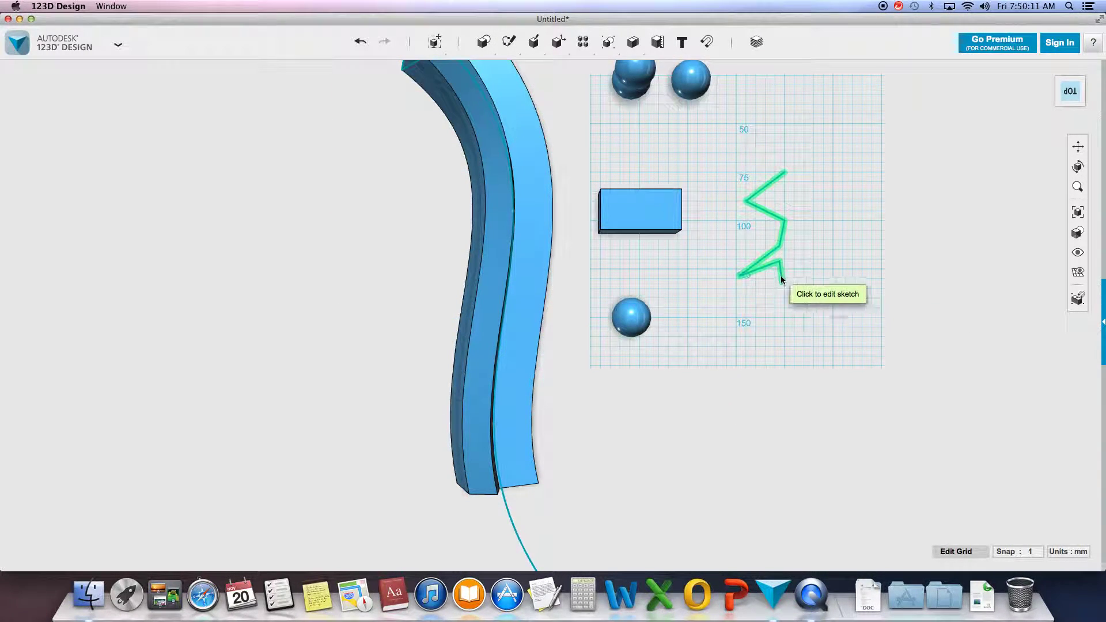
pyautogui.click(781, 276)
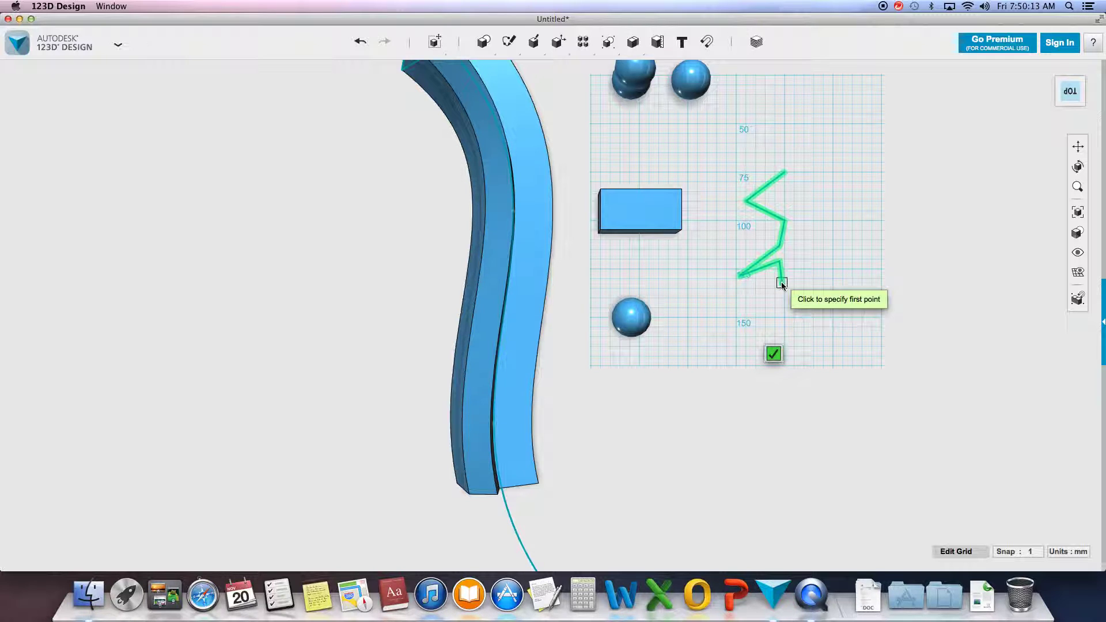
pyautogui.click(780, 283)
pyautogui.click(755, 306)
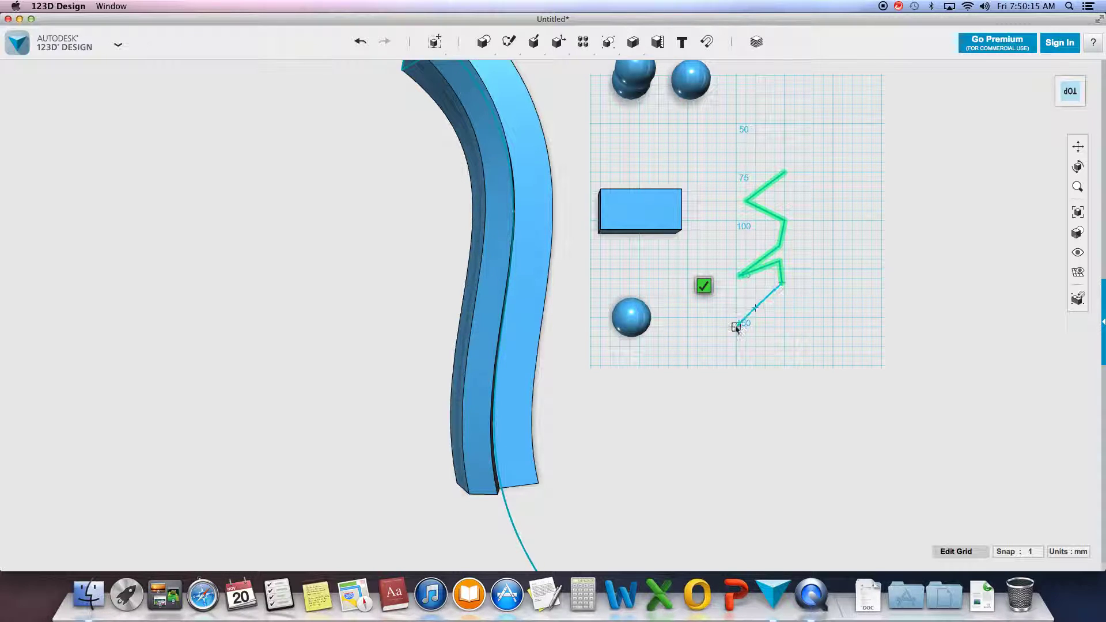
pyautogui.click(707, 307)
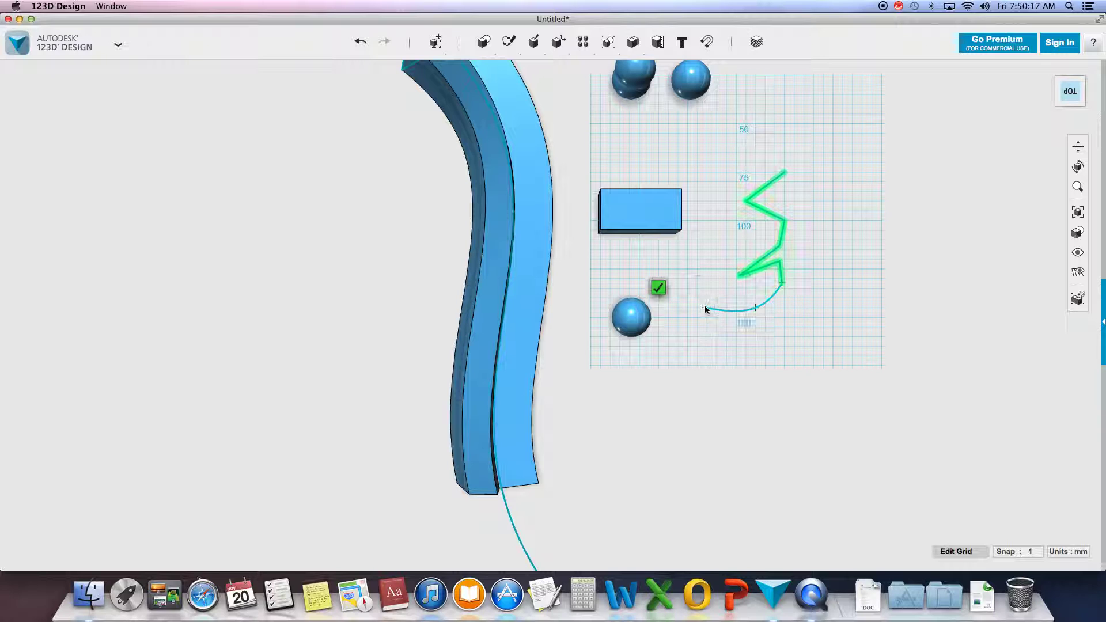
pyautogui.click(698, 337)
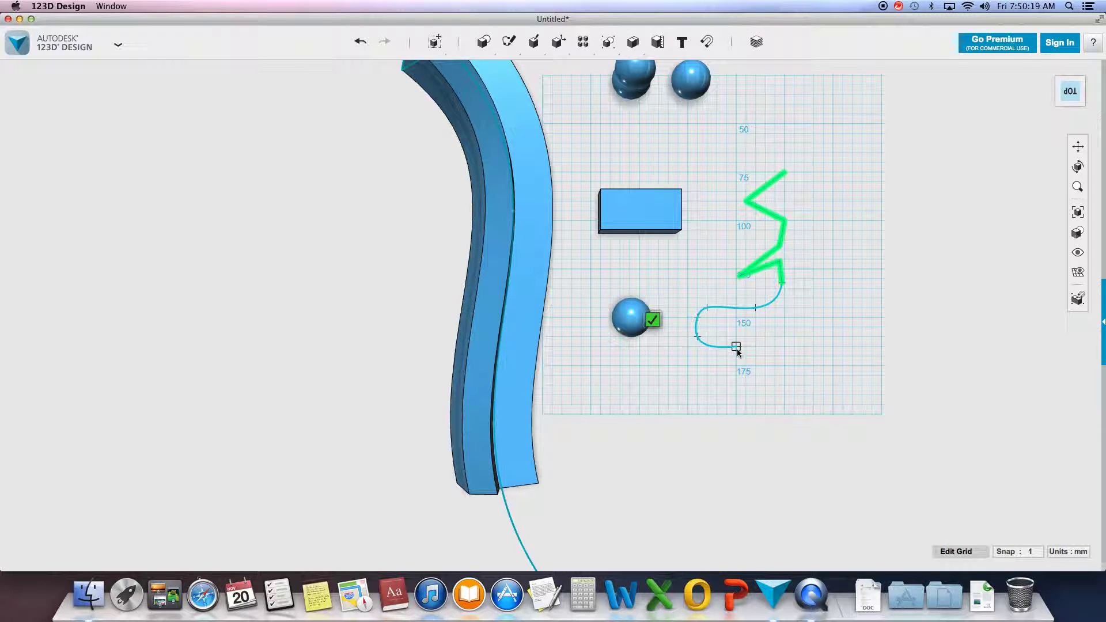
pyautogui.click(749, 337)
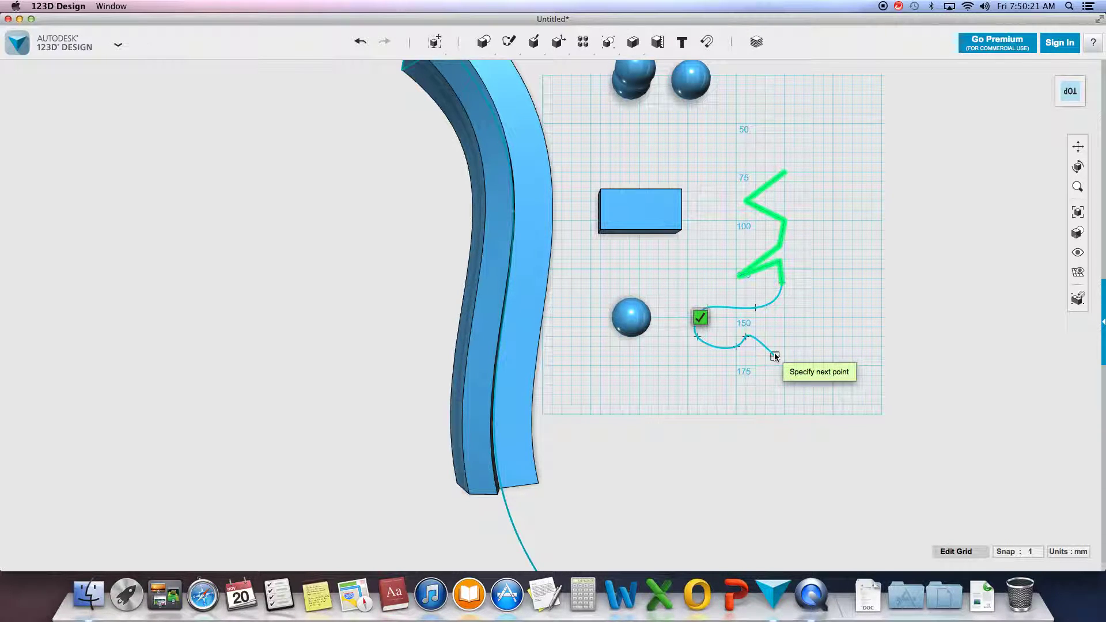
pyautogui.click(775, 357)
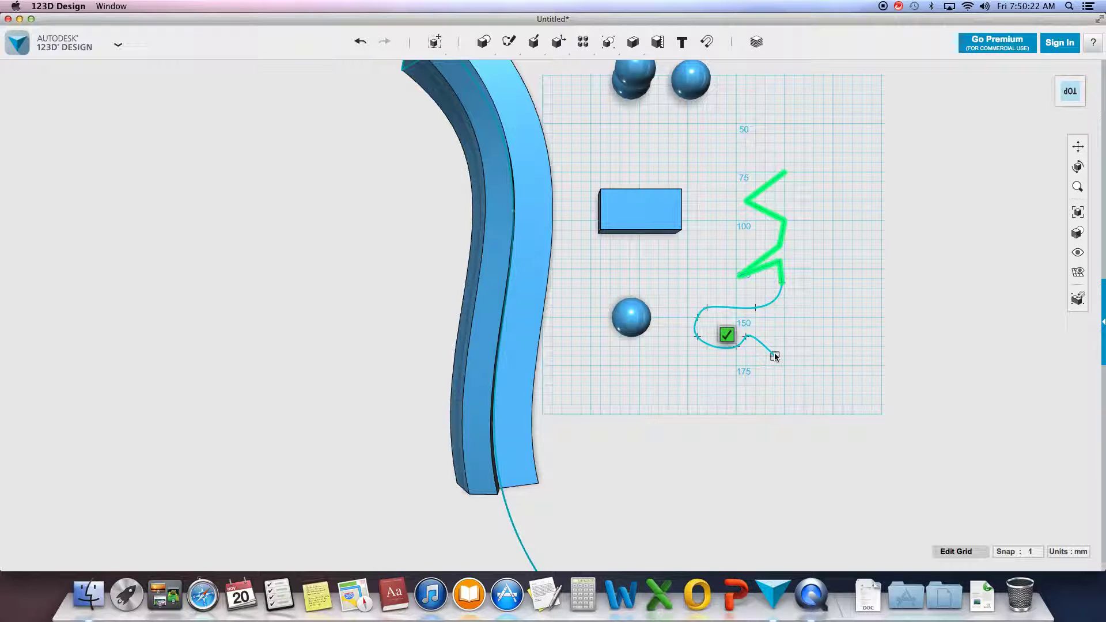
pyautogui.click(804, 357)
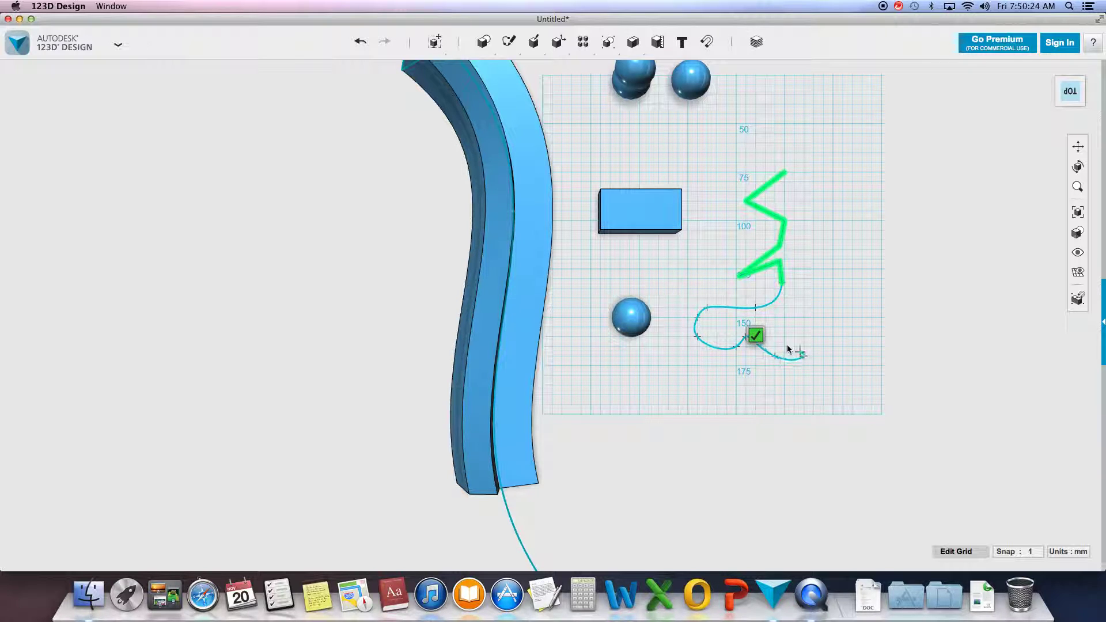
pyautogui.click(756, 336)
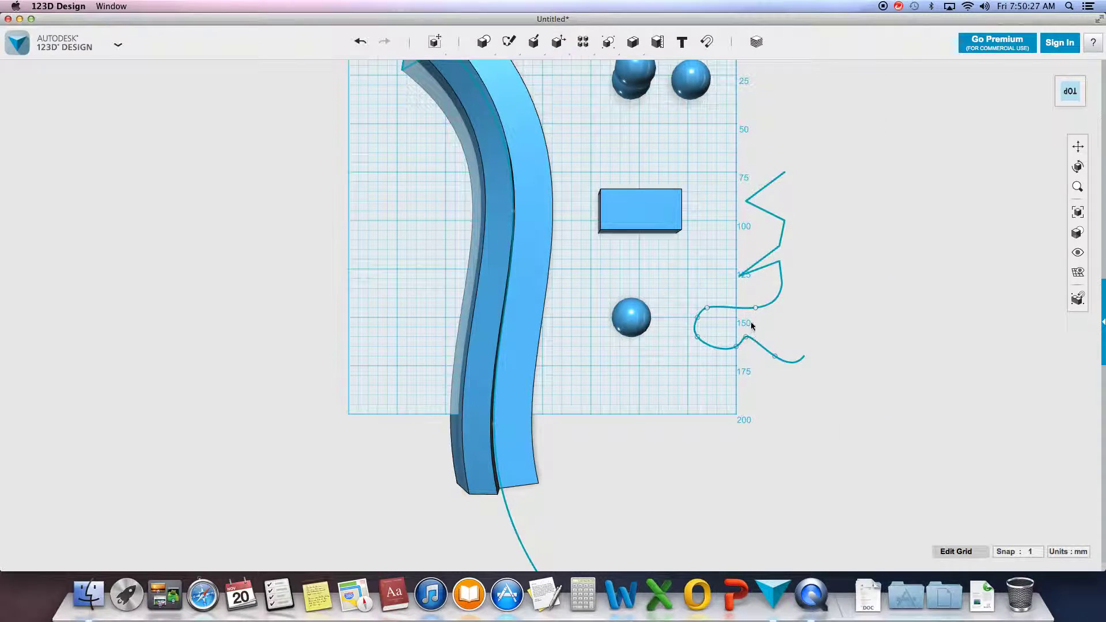
# Close the zigzag-and-spline profile with a horizontal line about 15 mm long from the polyline's start and a long line to the spline's end
pyautogui.moveTo(512, 45)
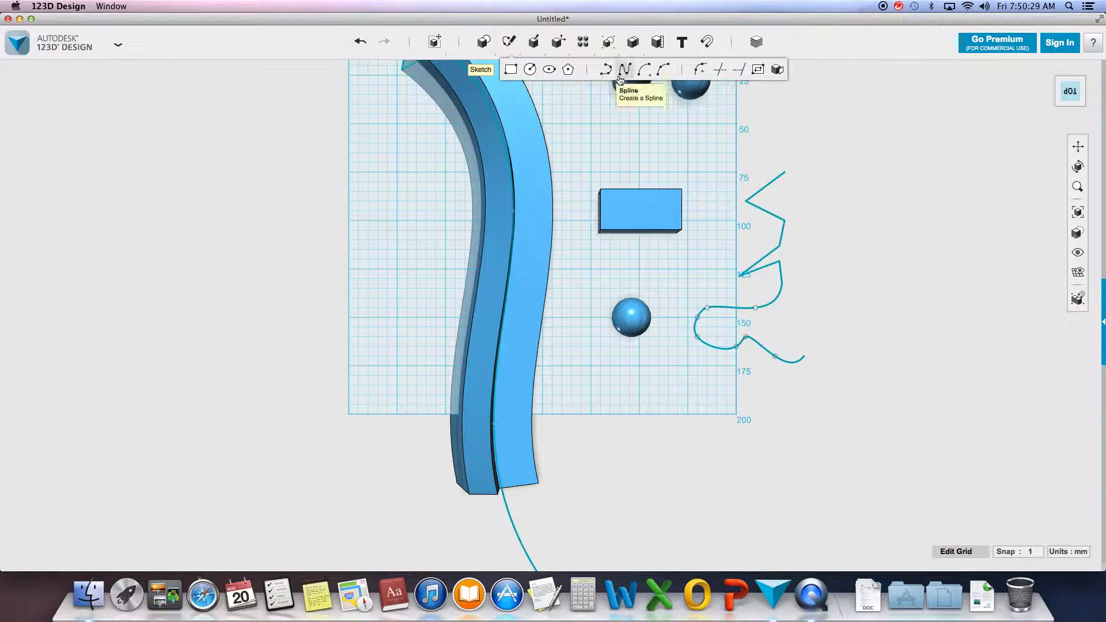
pyautogui.click(605, 69)
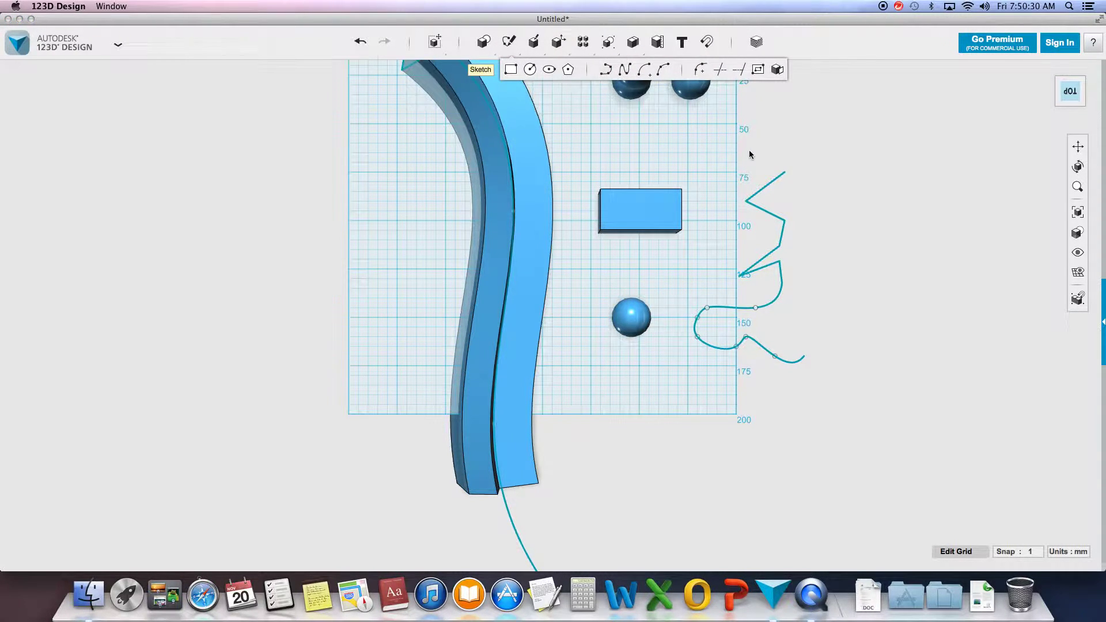
pyautogui.click(783, 173)
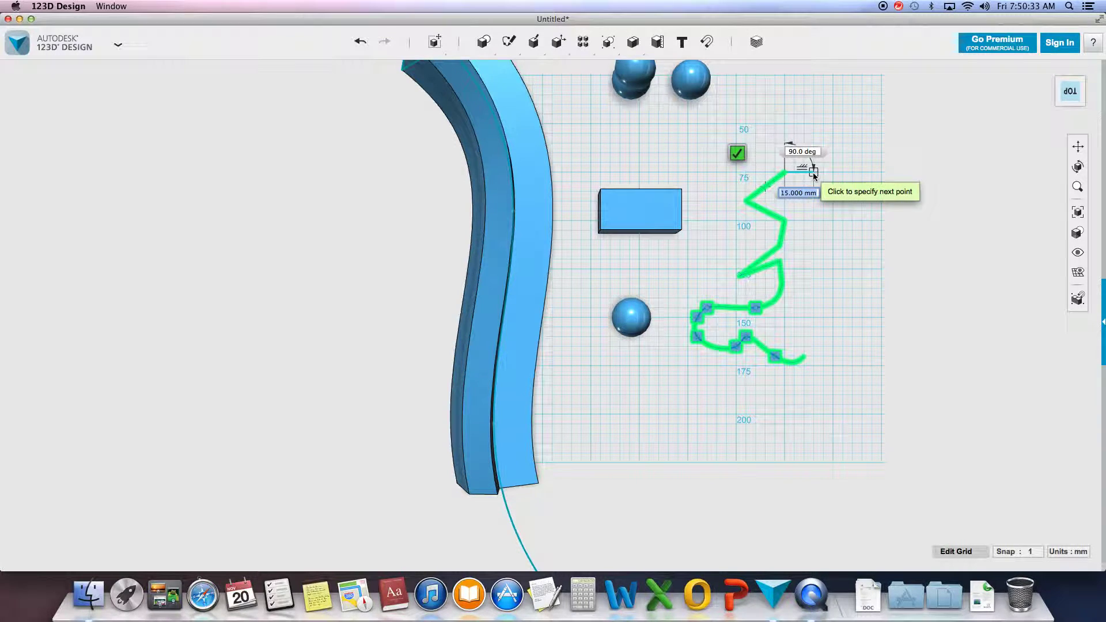
pyautogui.click(814, 171)
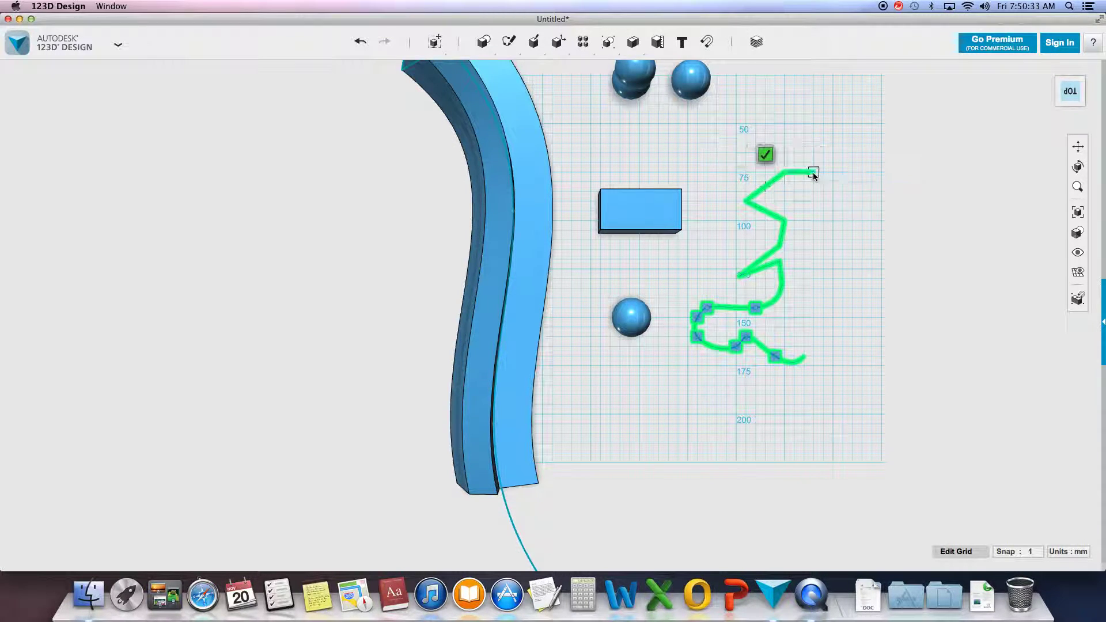
pyautogui.click(804, 354)
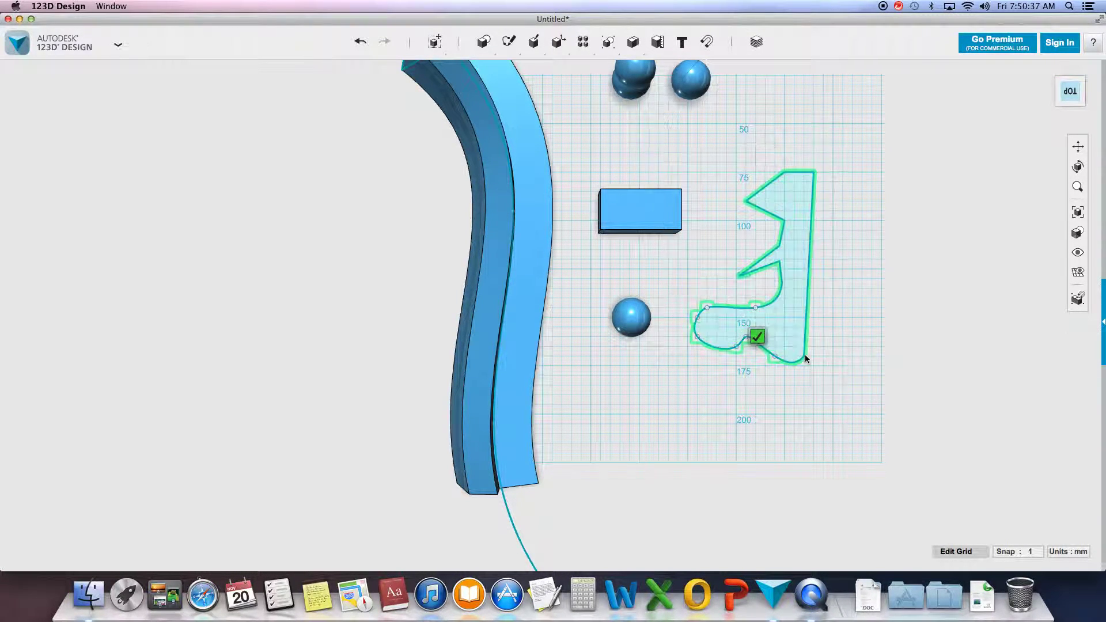
# Finish the closed profile sketch and set up a Revolve of it about its long straight edge
pyautogui.click(757, 339)
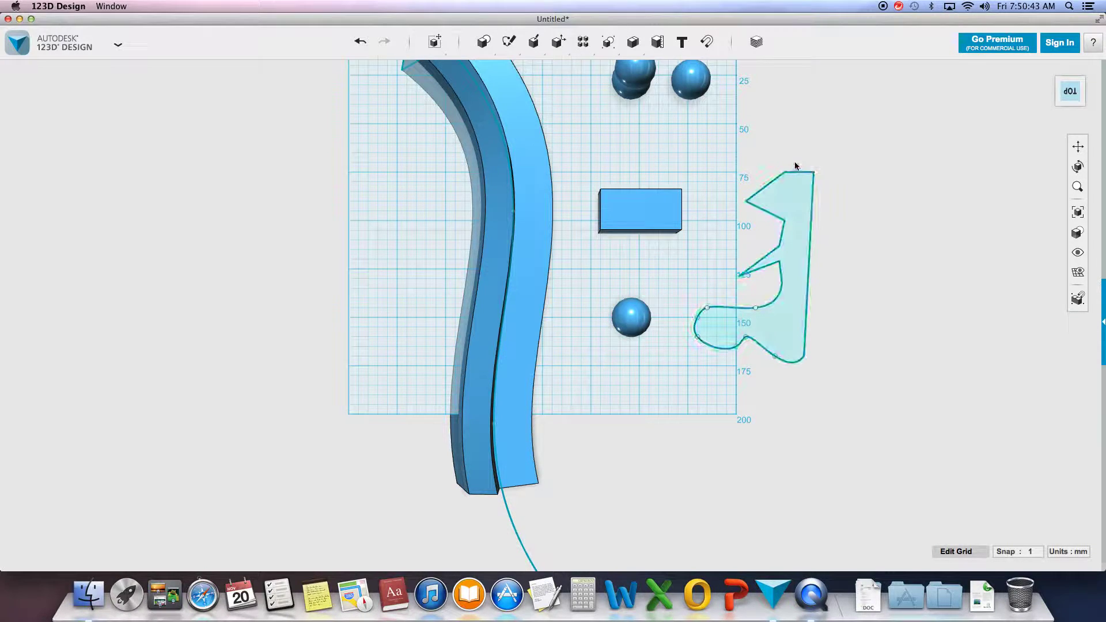
pyautogui.moveTo(534, 43)
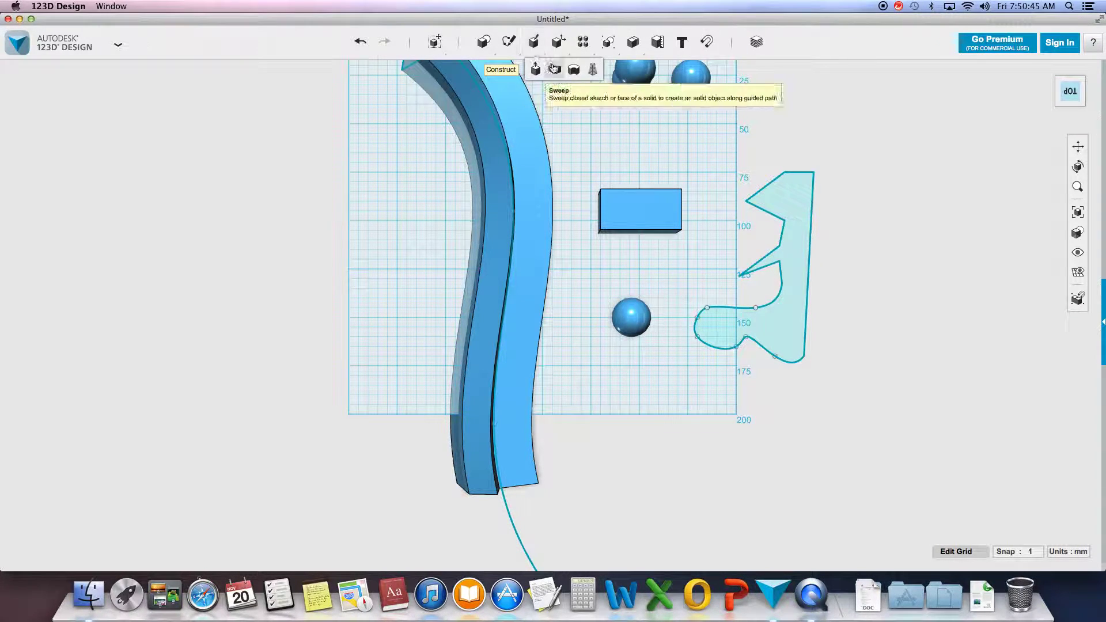
pyautogui.click(575, 71)
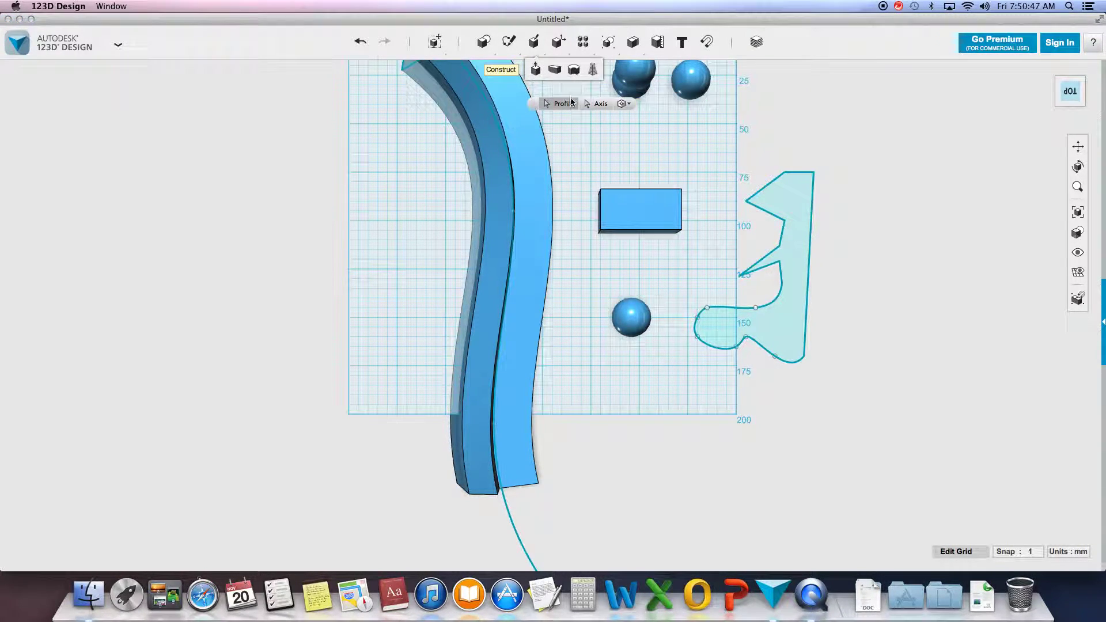
pyautogui.click(785, 199)
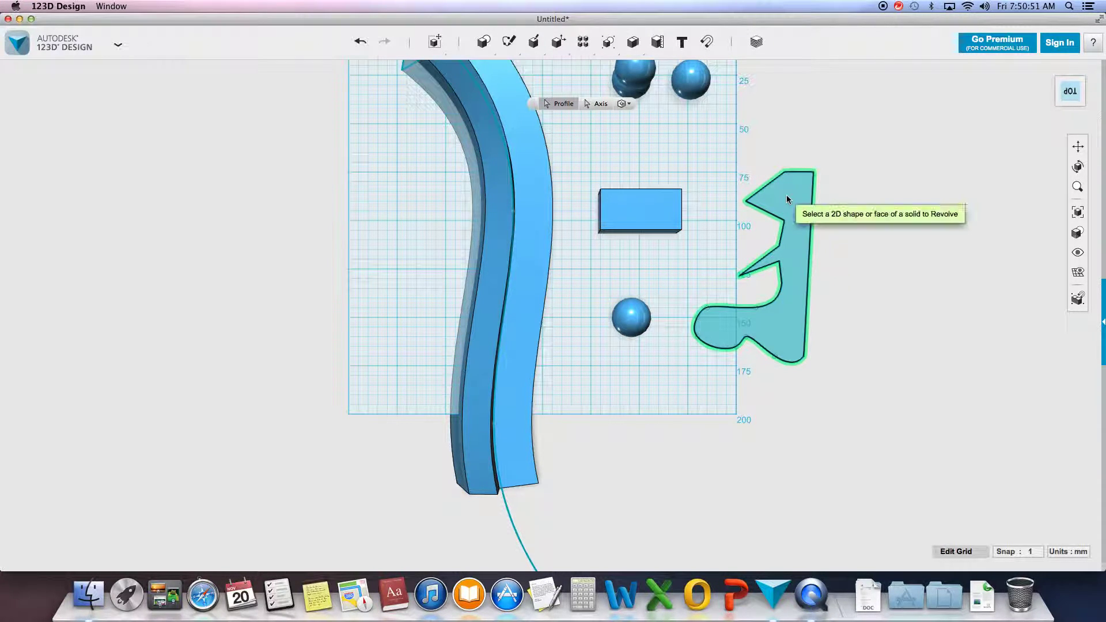
pyautogui.click(599, 104)
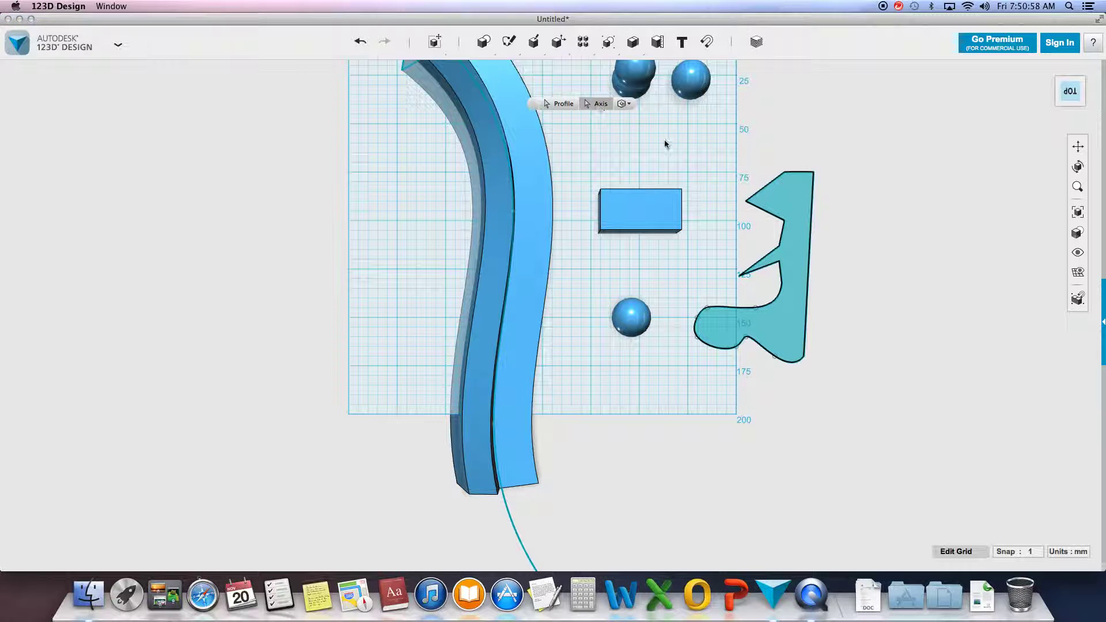
pyautogui.click(813, 216)
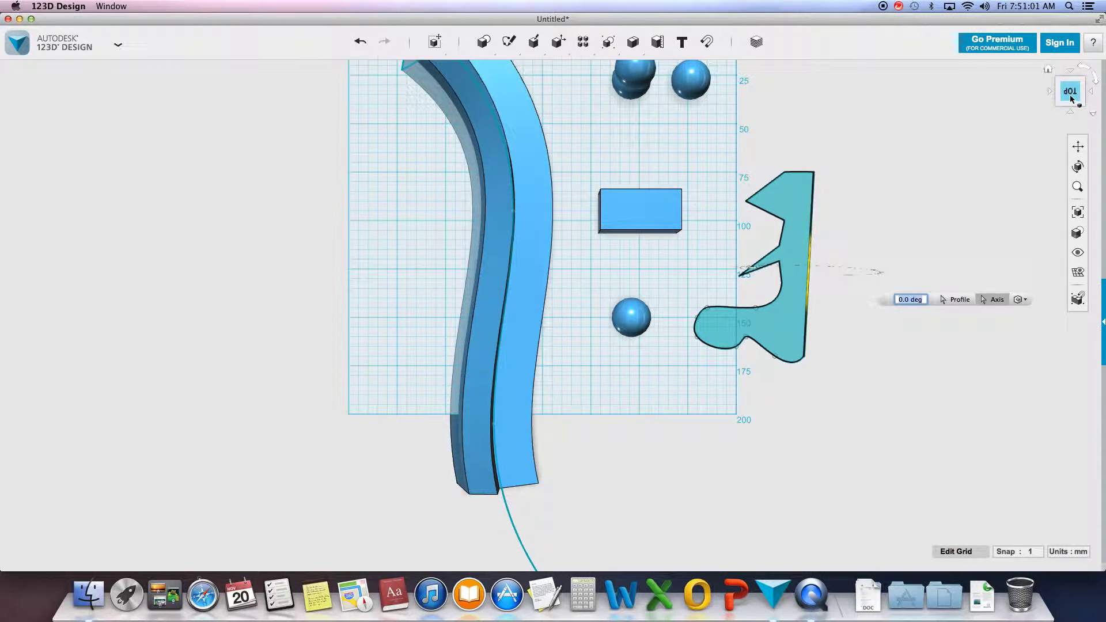
# Revolve the profile through a full 360 degrees and complete the solid
pyautogui.moveTo(1072, 95)
pyautogui.mouseDown()
pyautogui.moveTo(1070, 58)
pyautogui.moveTo(1065, 75)
pyautogui.mouseUp()
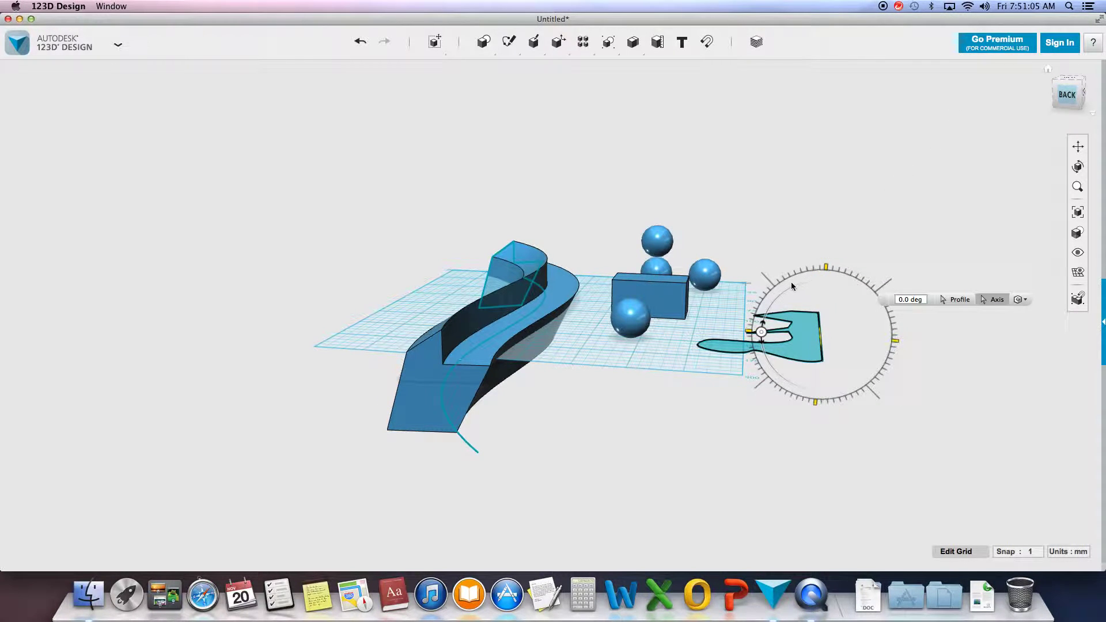
pyautogui.moveTo(779, 294); pyautogui.dragTo(735, 355)
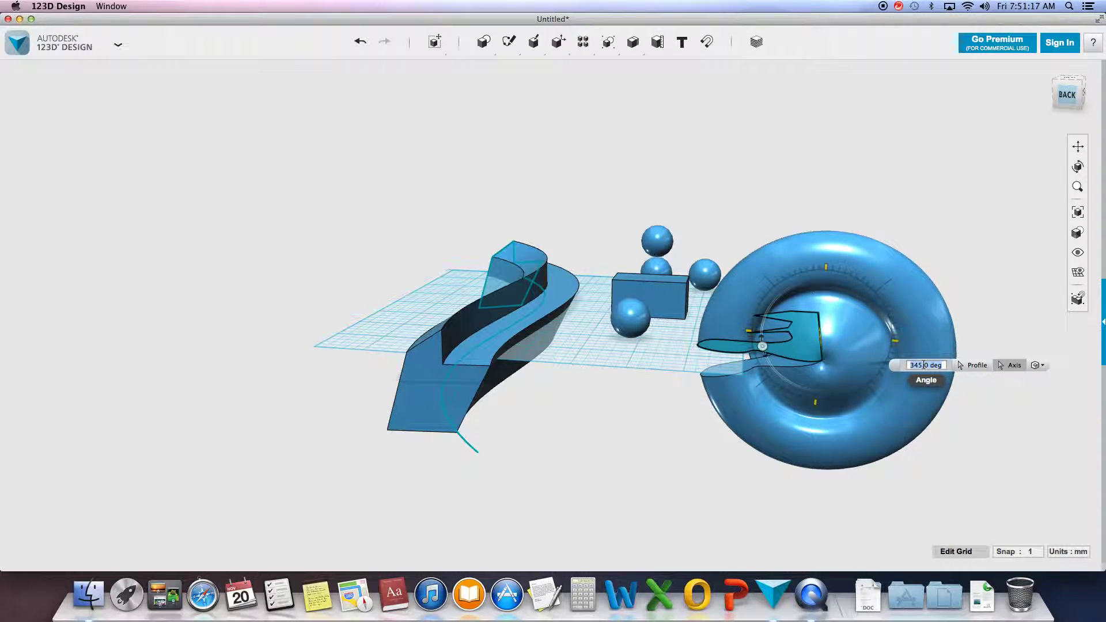
pyautogui.moveTo(923, 365); pyautogui.dragTo(896, 363)
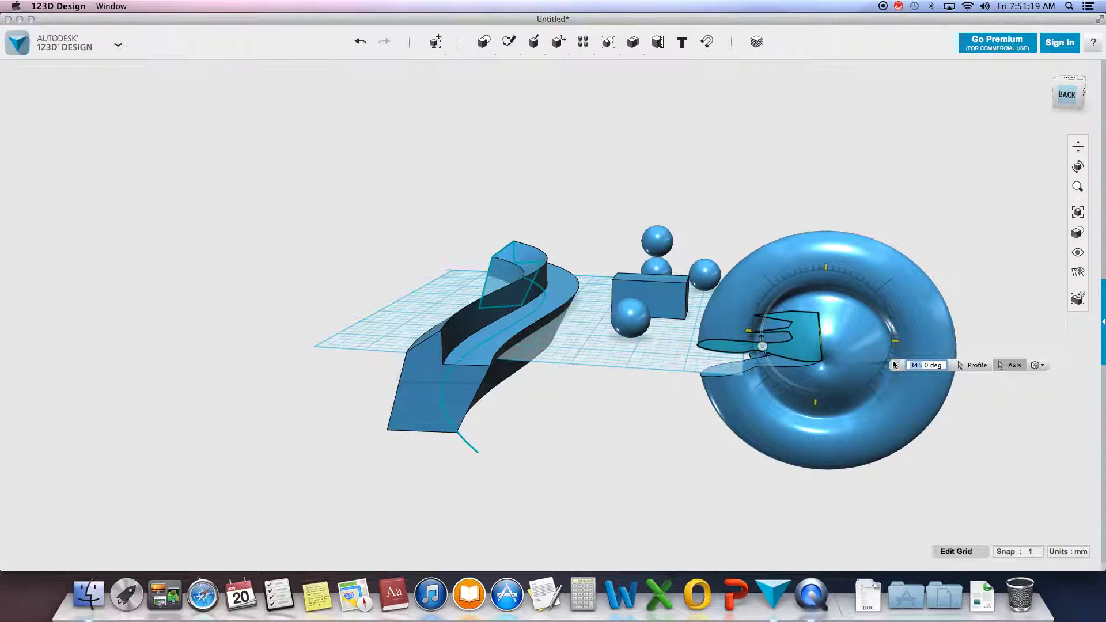
pyautogui.write('360')
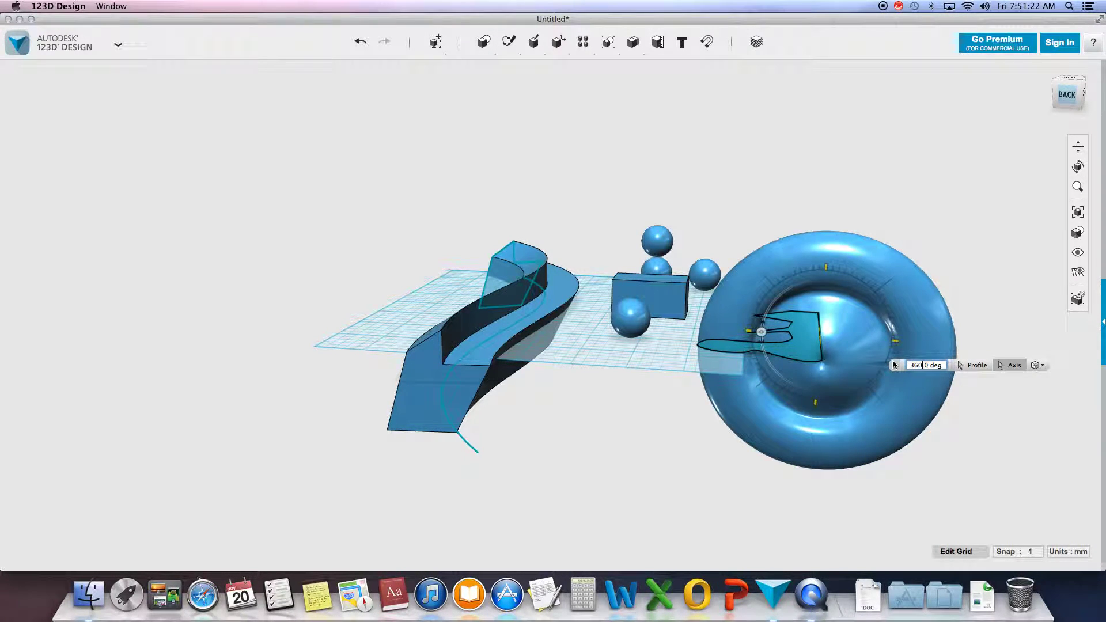
pyautogui.press('Return')
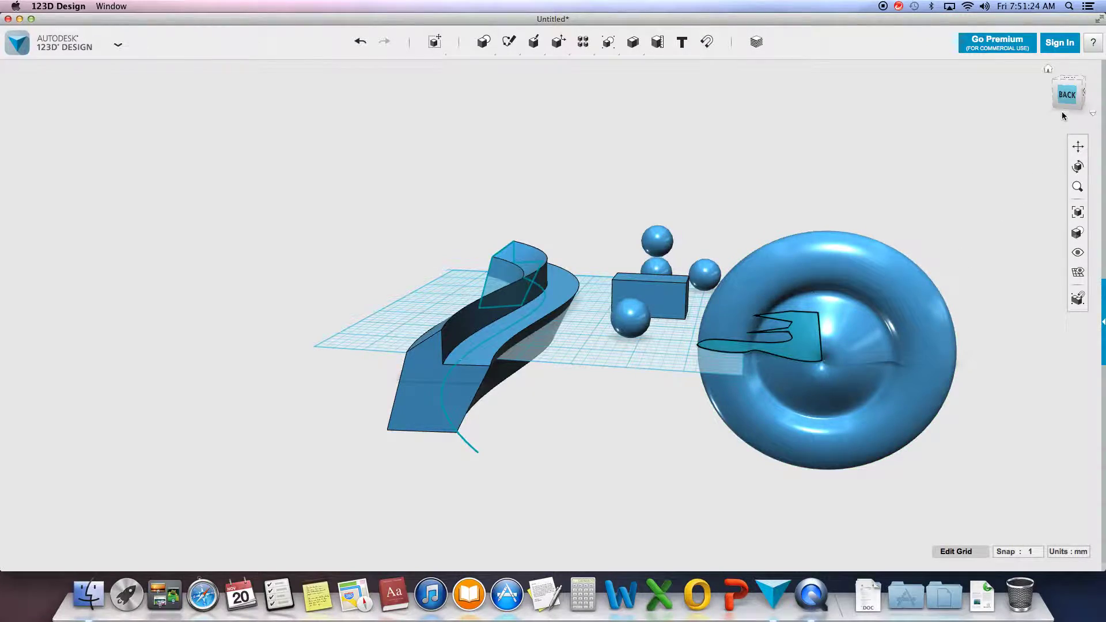
# Rotate the revolved solid by -90 degrees so that it stands upright on its wide rounded base, and raise it
pyautogui.moveTo(1068, 97)
pyautogui.mouseDown()
pyautogui.moveTo(1030, 156)
pyautogui.moveTo(997, 96)
pyautogui.moveTo(1009, 90)
pyautogui.moveTo(998, 108)
pyautogui.moveTo(978, 98)
pyautogui.moveTo(1010, 106)
pyautogui.mouseUp()
pyautogui.moveTo(1002, 184); pyautogui.dragTo(988, 185)
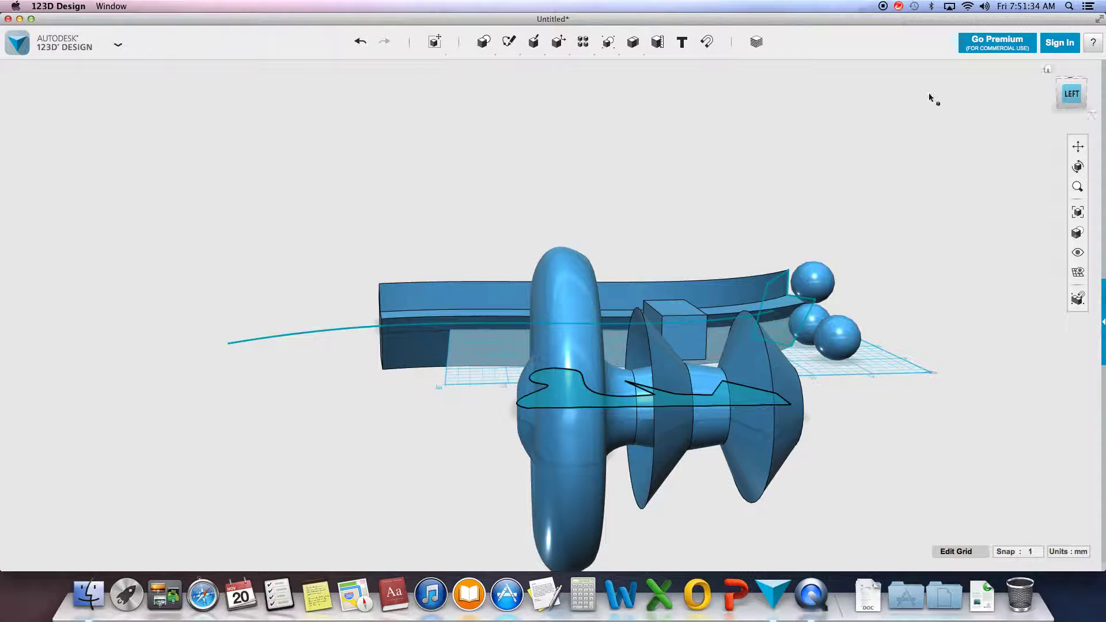
pyautogui.click(564, 284)
pyautogui.press('super+t')
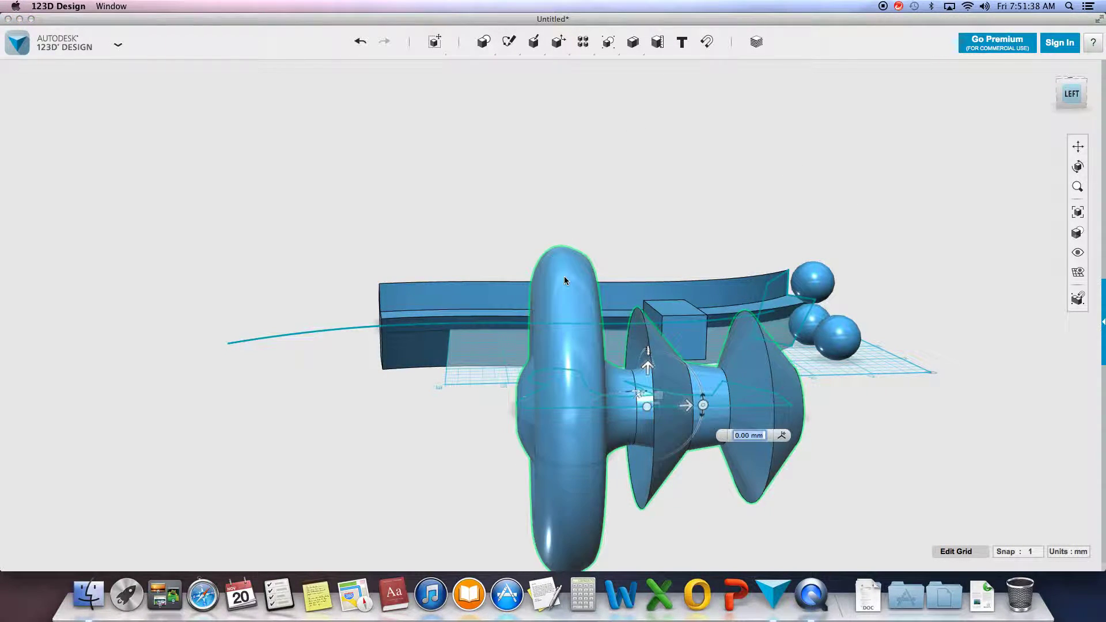
pyautogui.moveTo(703, 405); pyautogui.dragTo(610, 335)
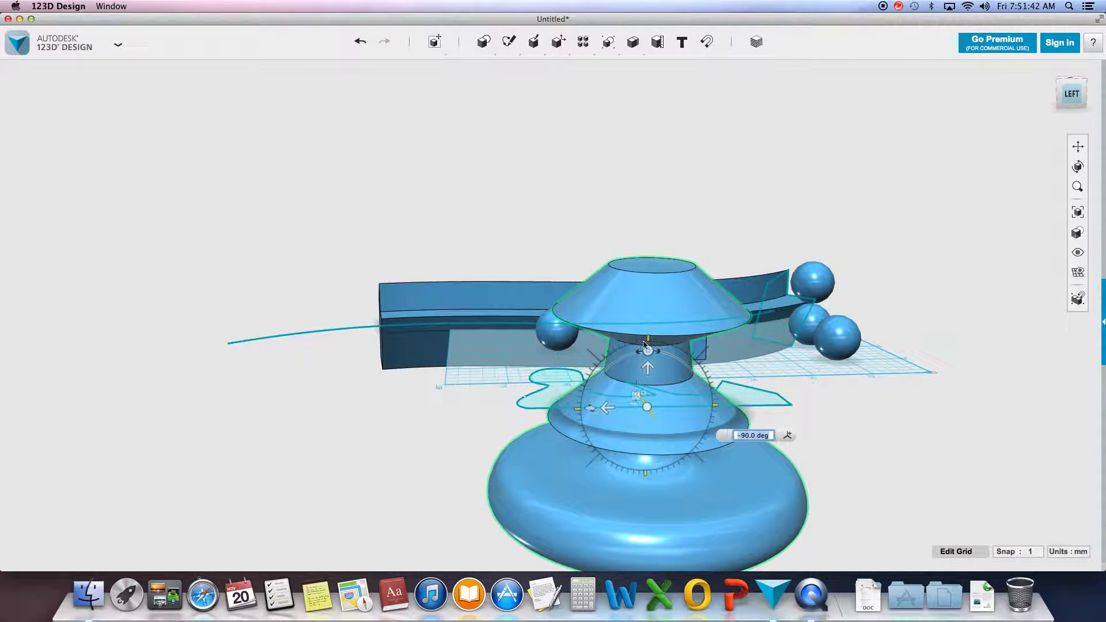
pyautogui.moveTo(651, 370); pyautogui.dragTo(663, 242)
pyautogui.click(785, 220)
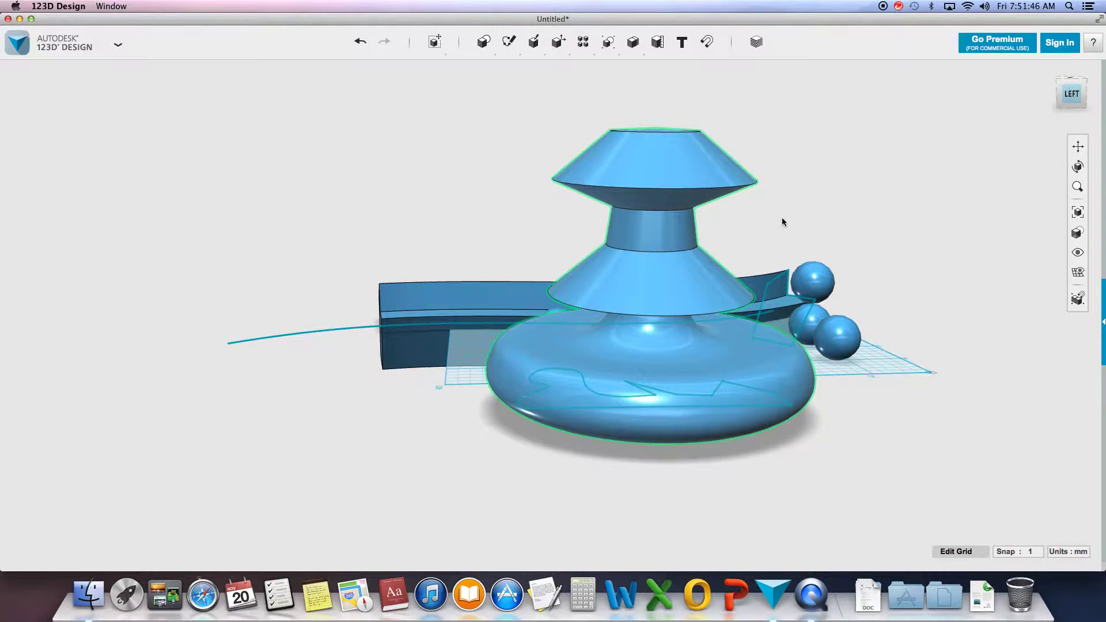
# Shell the revolved solid inward by about 0.42 mm, removing its flat top face, and inspect the hollow from above and below
pyautogui.moveTo(1072, 114)
pyautogui.mouseDown()
pyautogui.moveTo(1043, 82)
pyautogui.moveTo(1021, 111)
pyautogui.mouseUp()
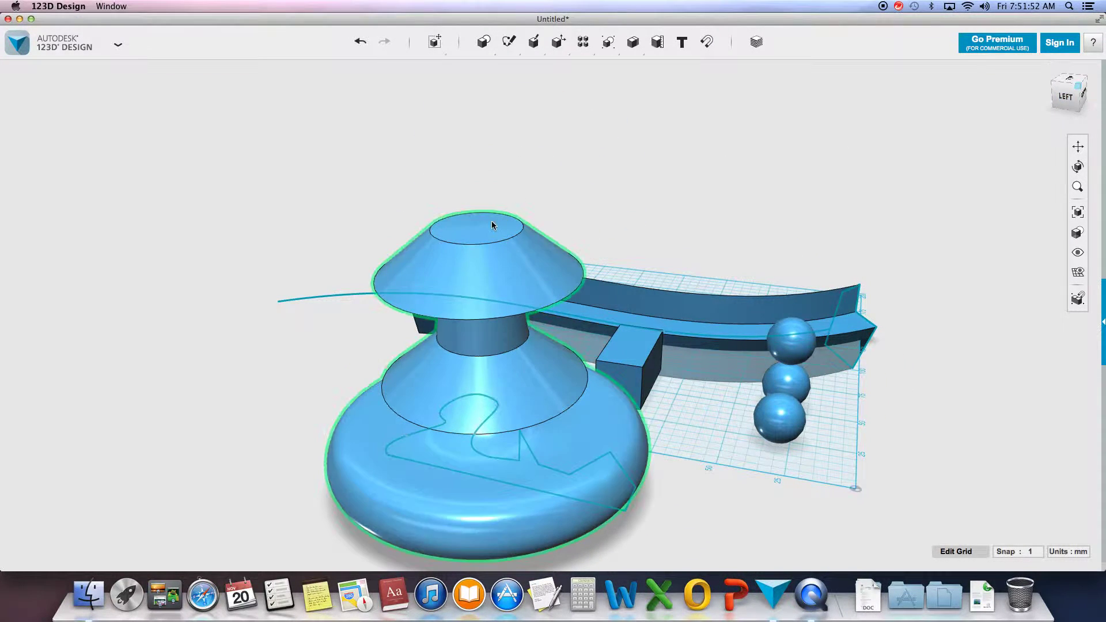
pyautogui.moveTo(556, 43)
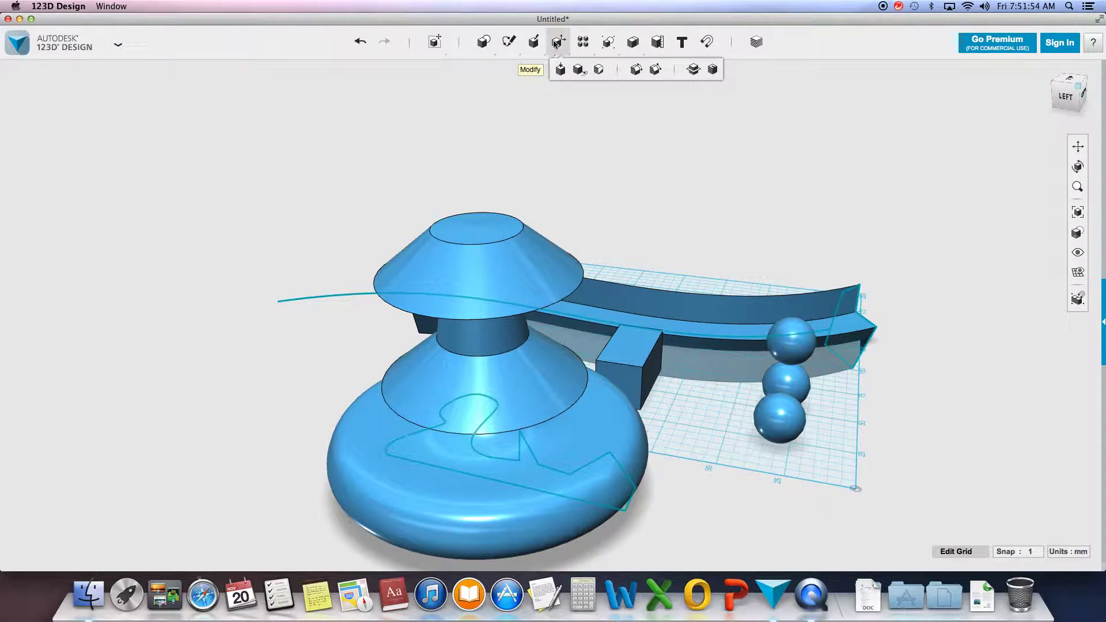
pyautogui.click(713, 70)
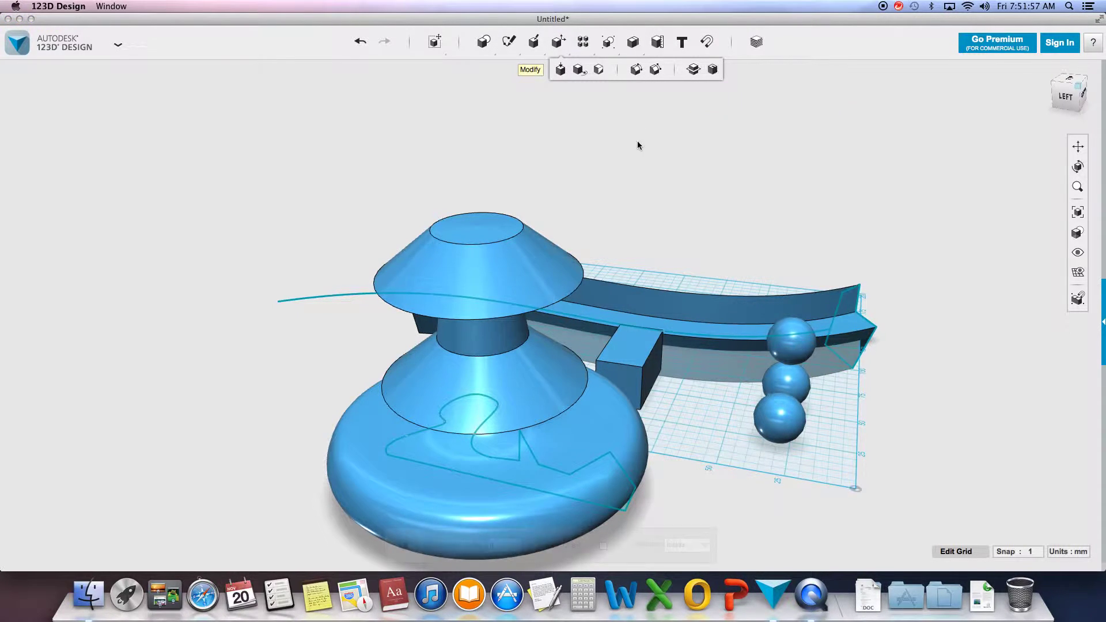
pyautogui.click(482, 232)
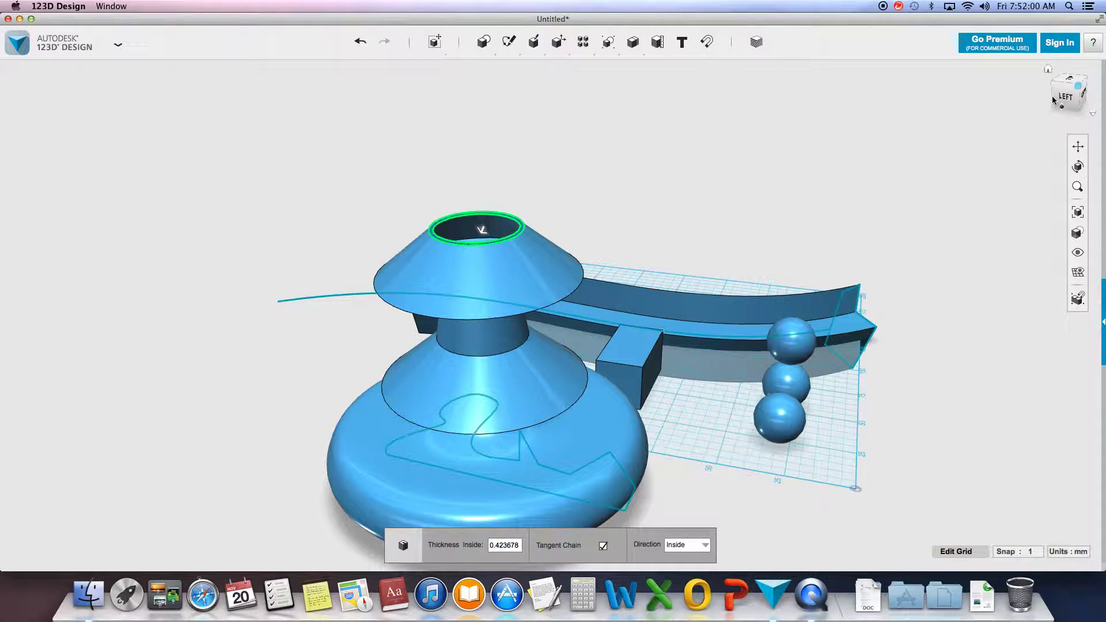
pyautogui.moveTo(1066, 89); pyautogui.dragTo(1067, 117)
pyautogui.click(1078, 148)
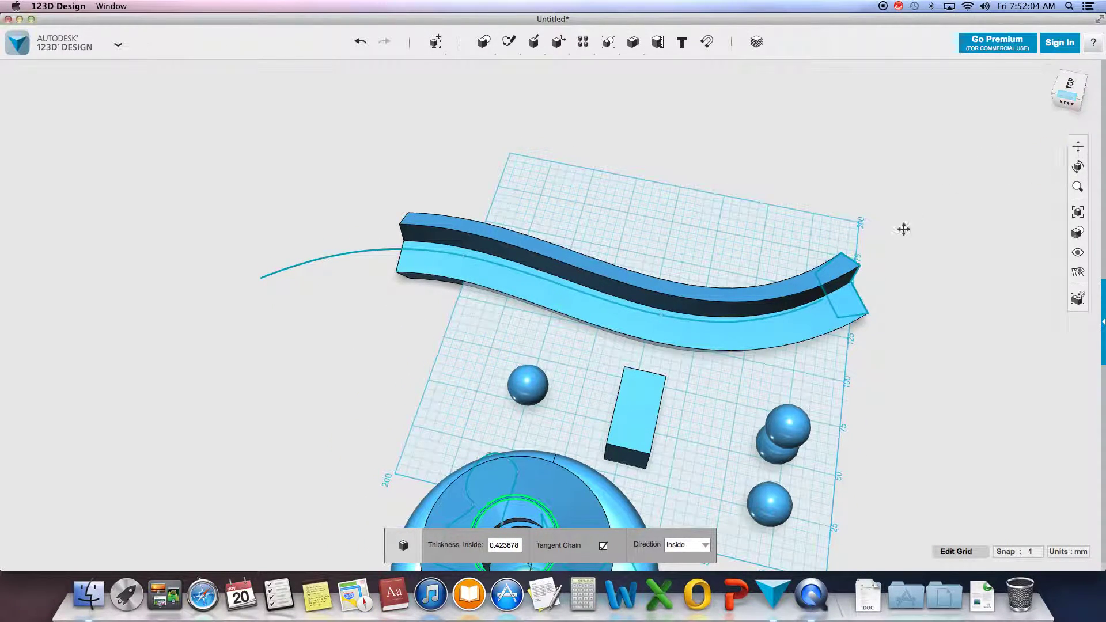
pyautogui.moveTo(834, 227); pyautogui.dragTo(918, 155)
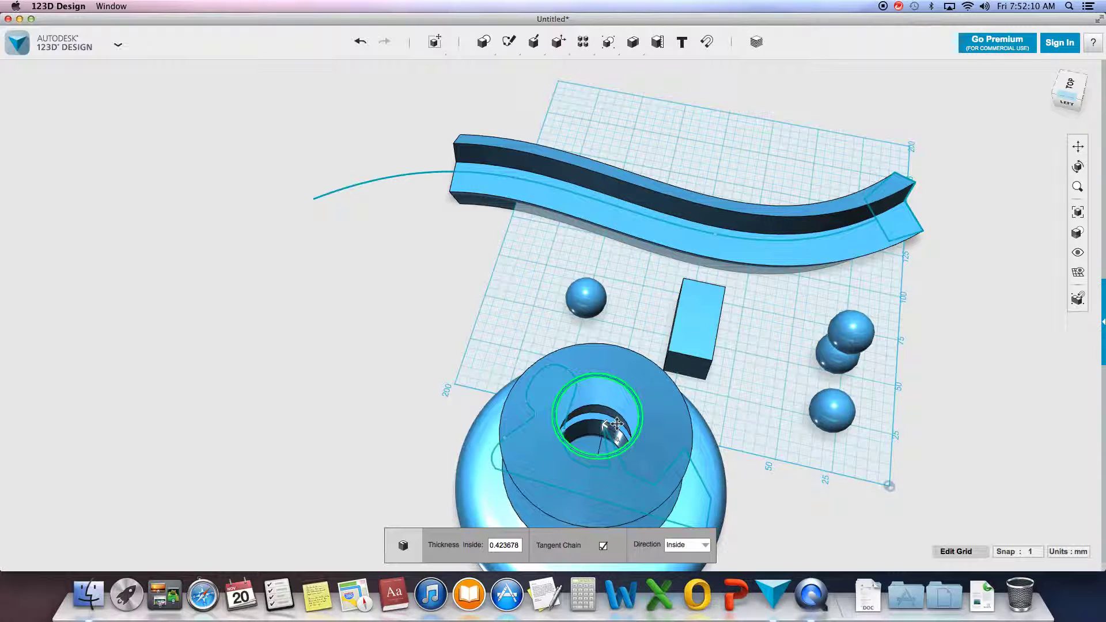
pyautogui.moveTo(1069, 104); pyautogui.dragTo(1081, 88)
pyautogui.moveTo(550, 242); pyautogui.dragTo(551, 233, button='right')
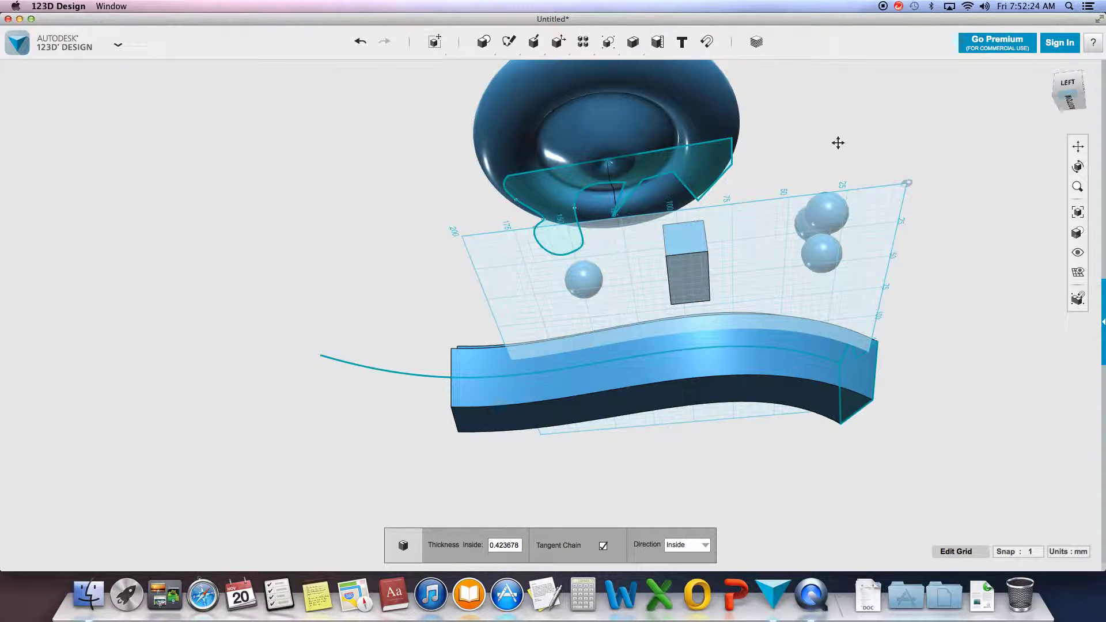
pyautogui.press('Escape')
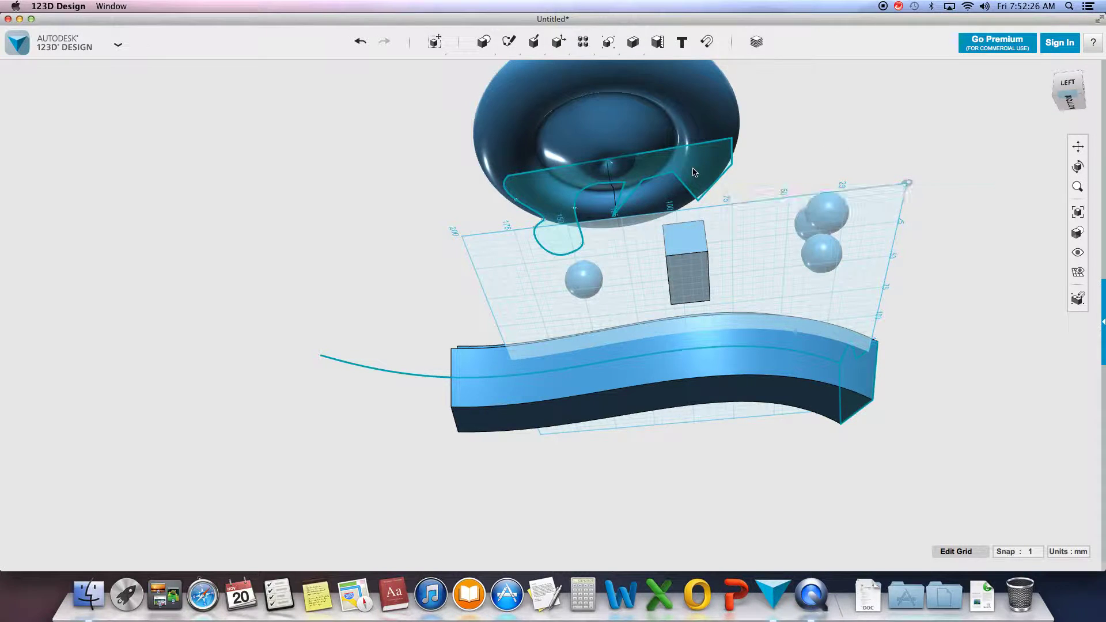
# Delete the leftover zigzag-and-spline profile sketch under the revolved solid
pyautogui.click(670, 169)
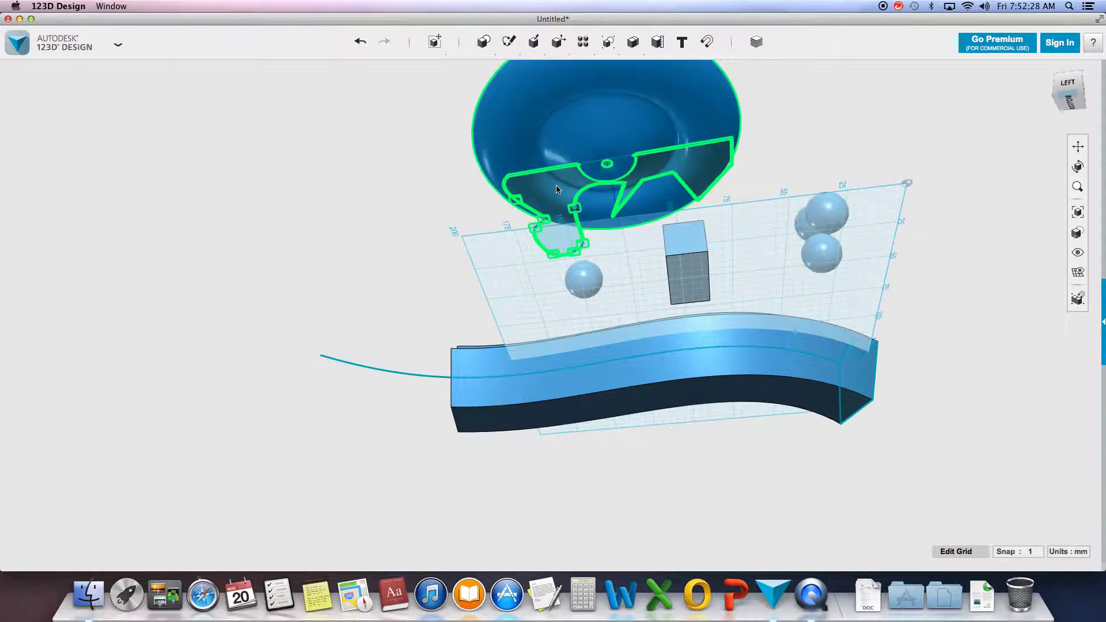
pyautogui.press('Escape')
pyautogui.click(719, 172)
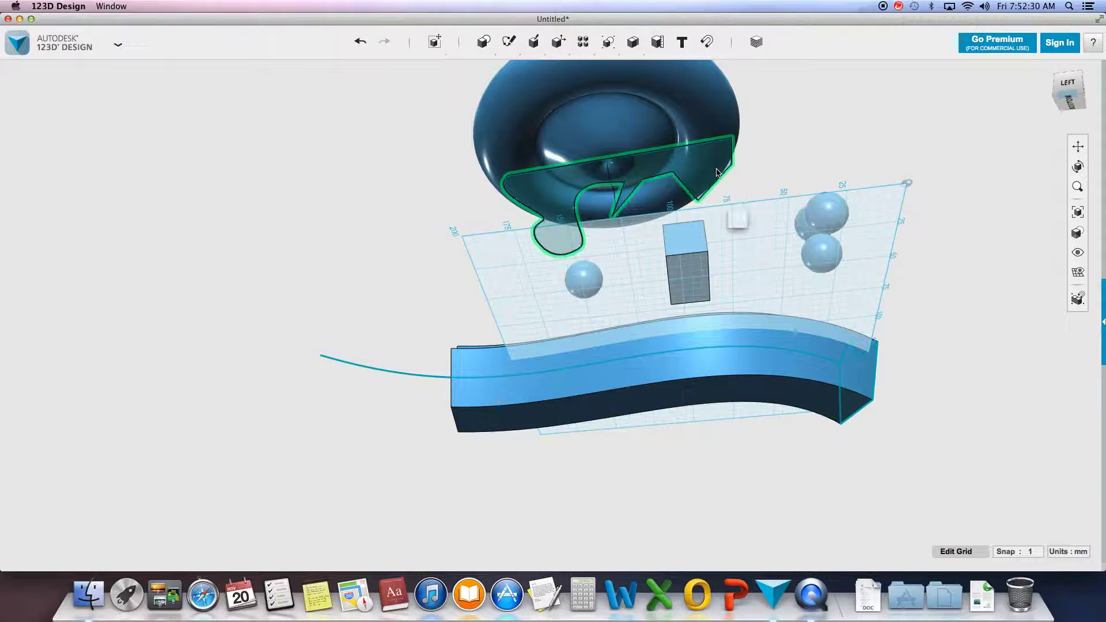
pyautogui.press('Delete')
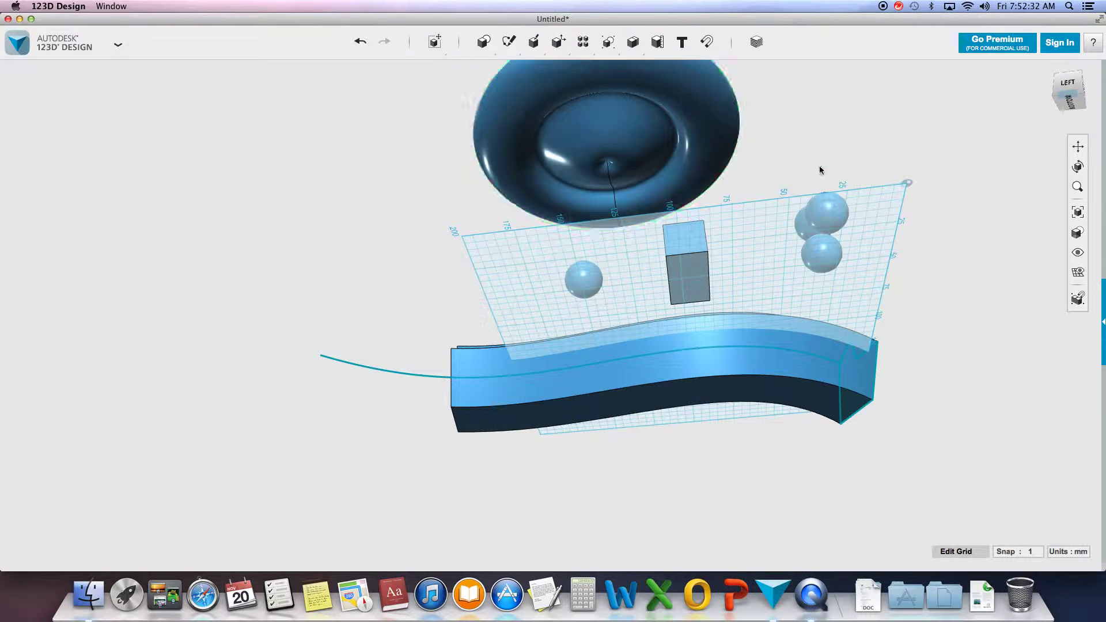
# Draw a circle on the grid plane just outside the grid's far corner beside the swept solid, and finish the sketch
pyautogui.moveTo(1073, 93)
pyautogui.mouseDown()
pyautogui.moveTo(1083, 163)
pyautogui.moveTo(1078, 120)
pyautogui.moveTo(1076, 143)
pyautogui.moveTo(1046, 147)
pyautogui.moveTo(714, 104)
pyautogui.moveTo(536, 115)
pyautogui.moveTo(612, 83)
pyautogui.mouseUp()
pyautogui.moveTo(534, 42)
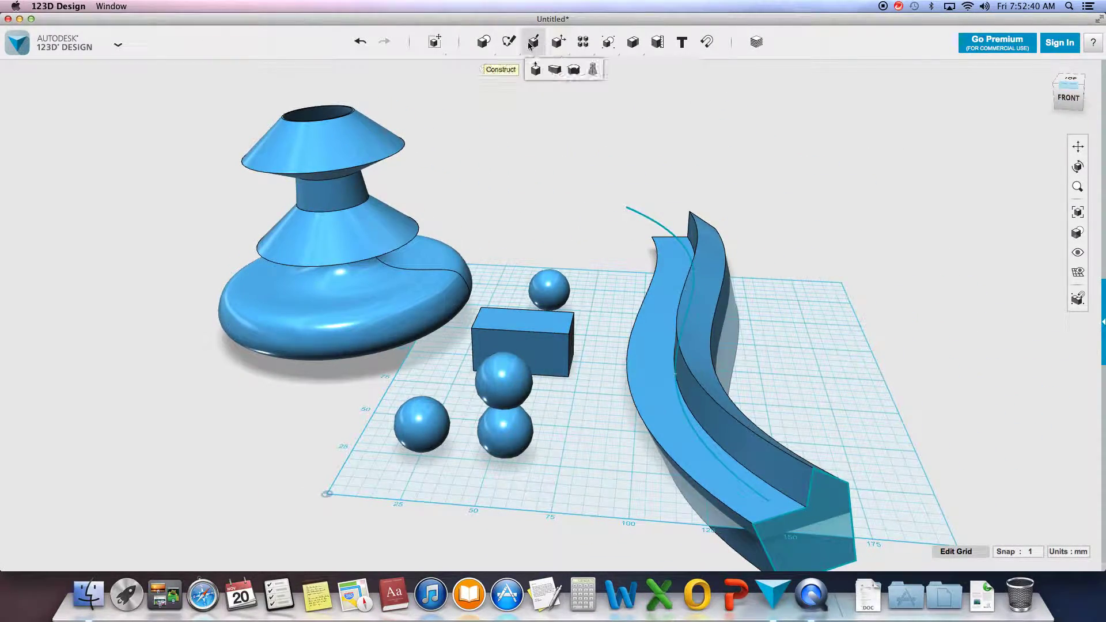
pyautogui.click(593, 70)
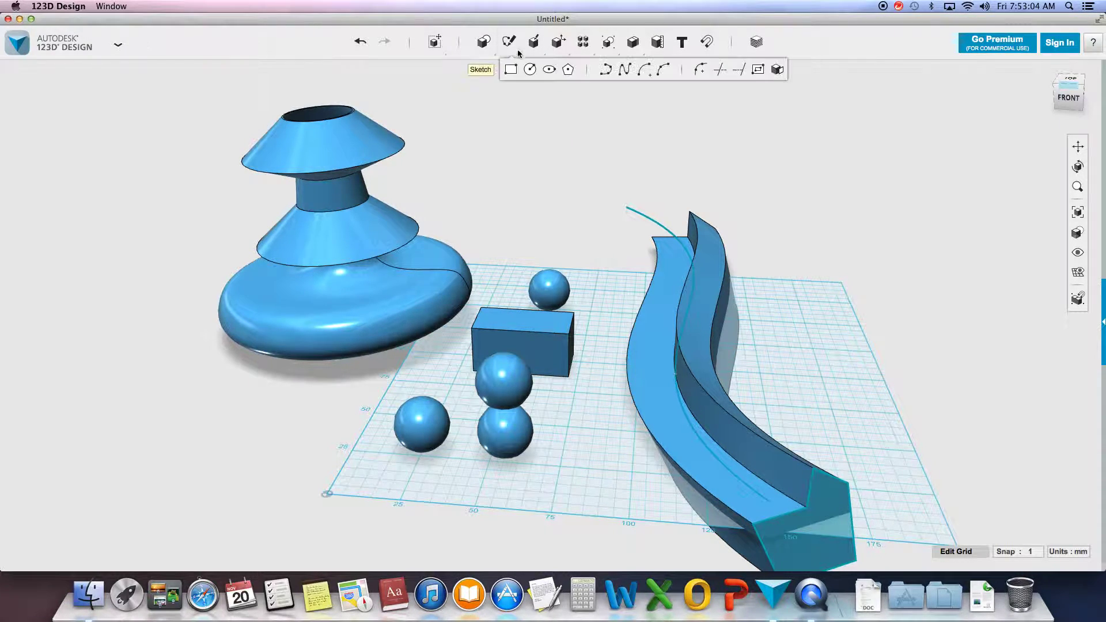
pyautogui.click(530, 72)
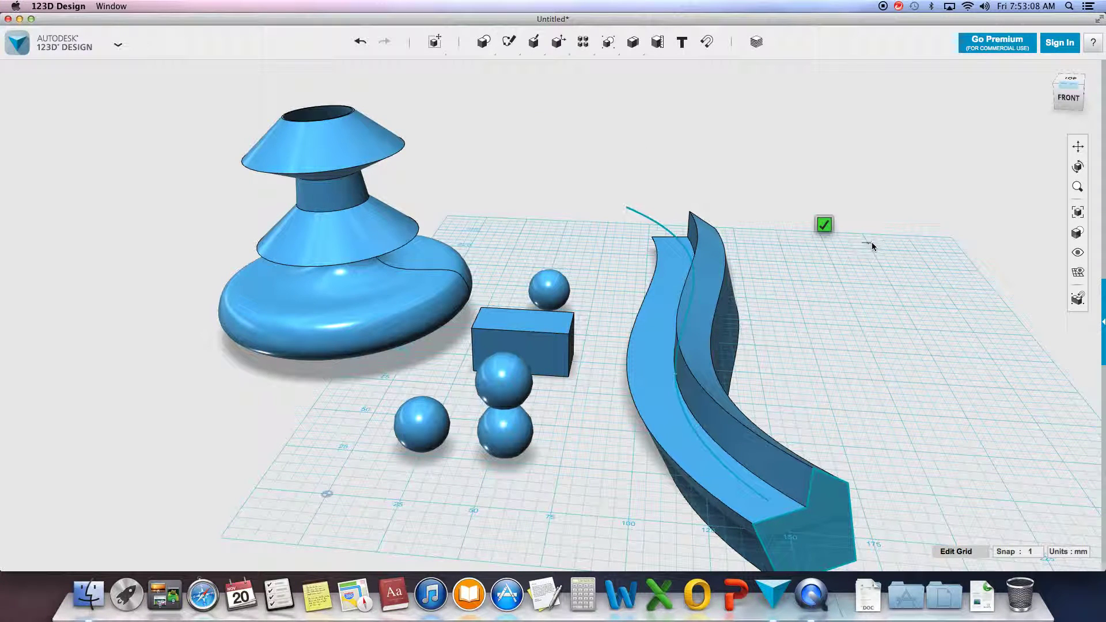
pyautogui.click(871, 243)
pyautogui.click(896, 267)
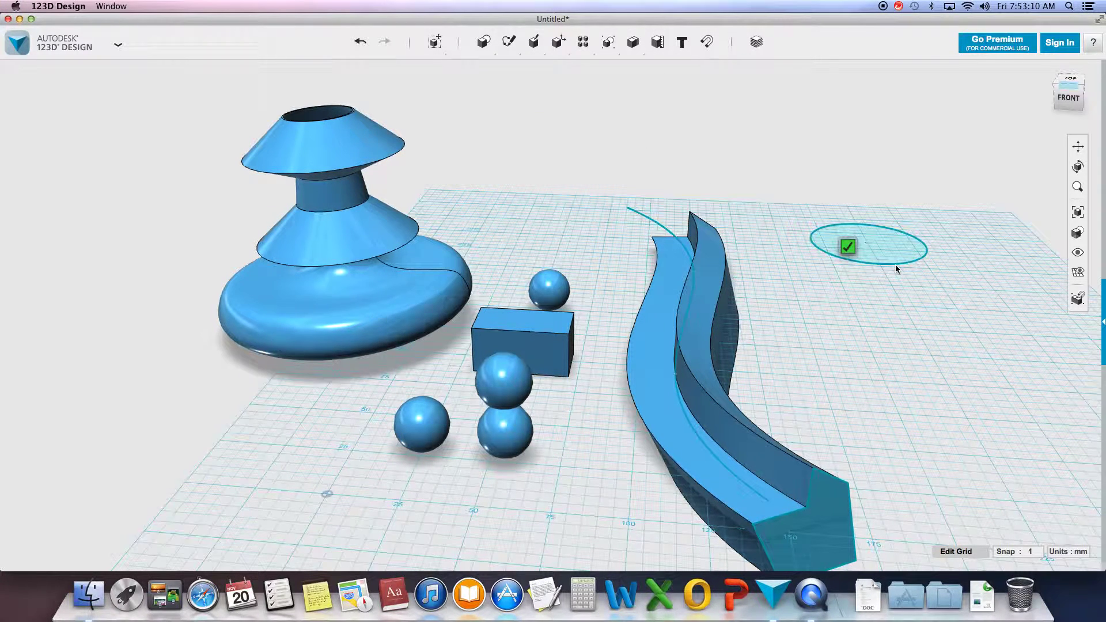
pyautogui.click(846, 246)
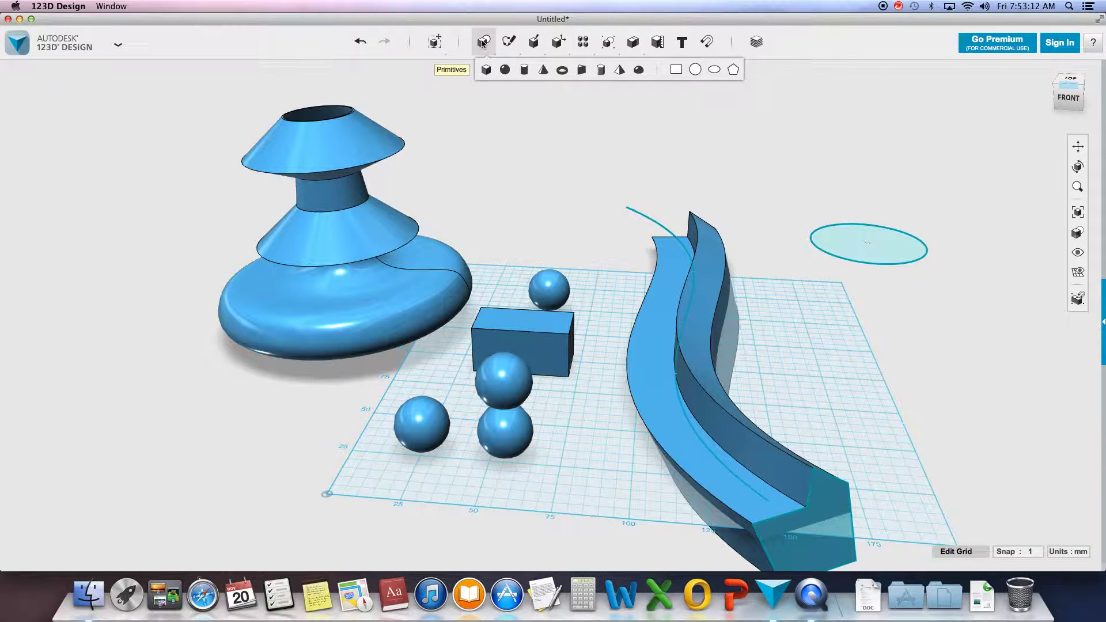
# Draw a closed irregular spline profile on the grid plane beside the circle and finish the sketch
pyautogui.moveTo(510, 43)
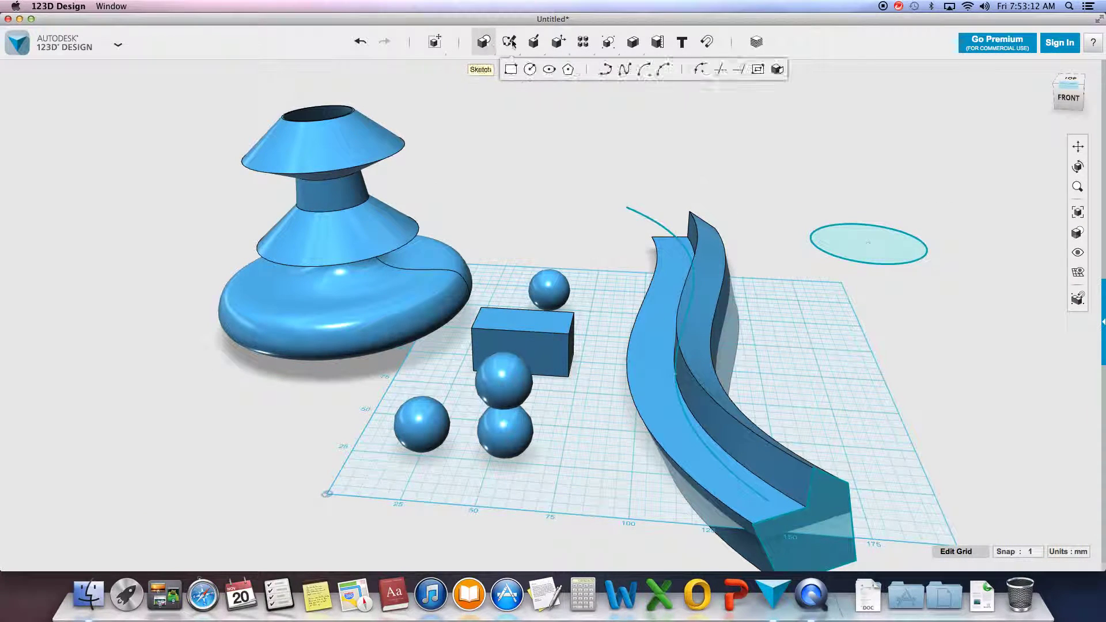
pyautogui.click(623, 70)
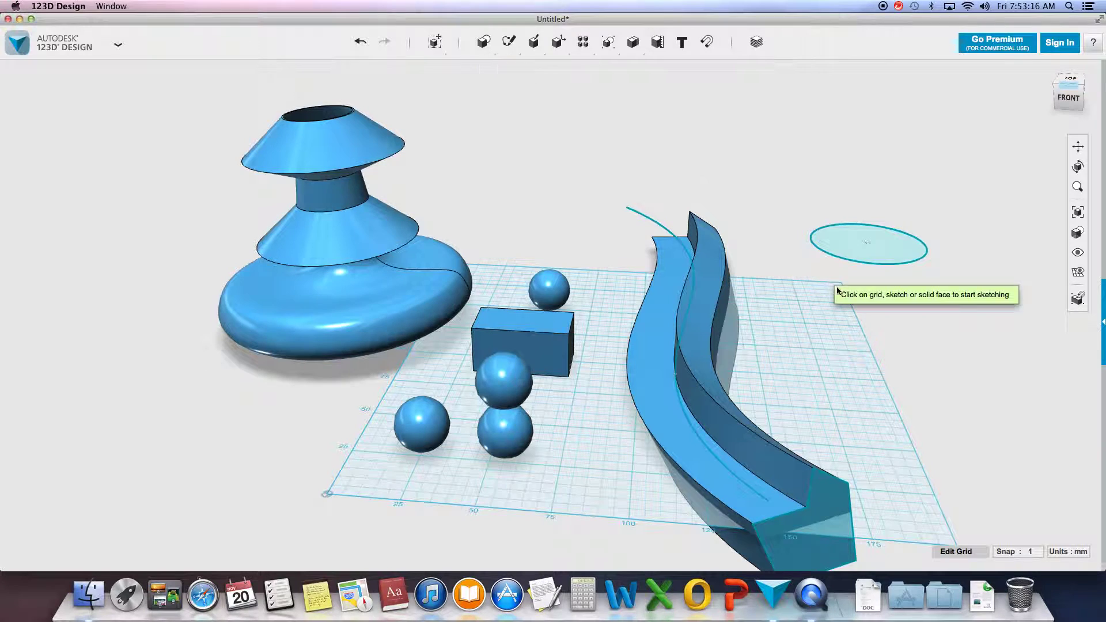
pyautogui.click(842, 291)
pyautogui.click(858, 299)
pyautogui.click(896, 294)
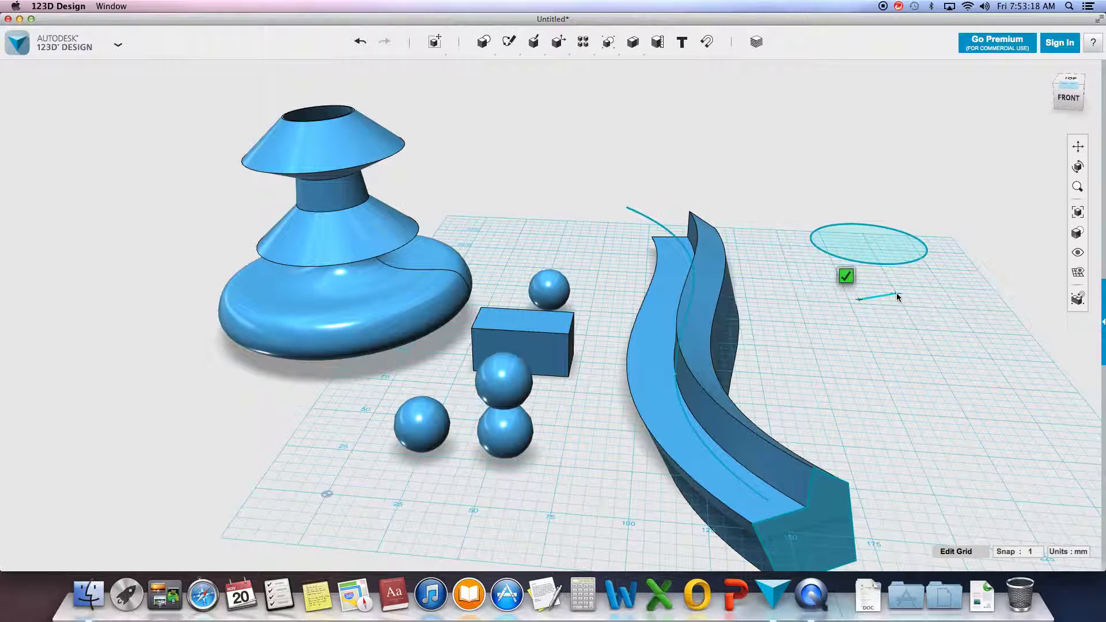
pyautogui.click(934, 291)
pyautogui.click(932, 315)
pyautogui.click(957, 341)
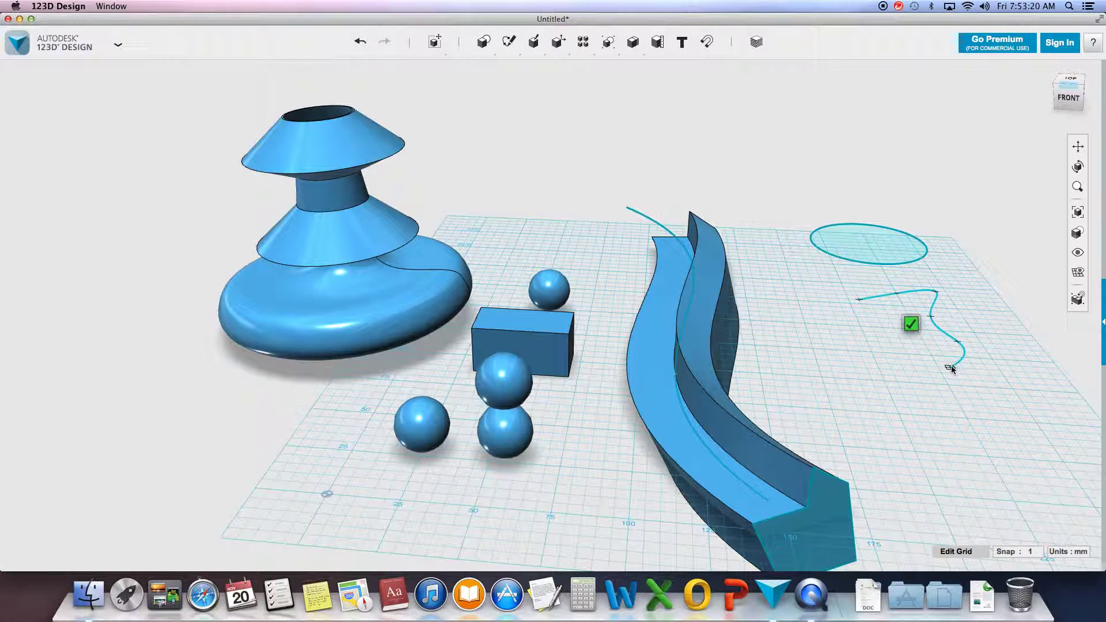
pyautogui.click(943, 372)
pyautogui.click(916, 348)
pyautogui.click(864, 362)
pyautogui.click(830, 334)
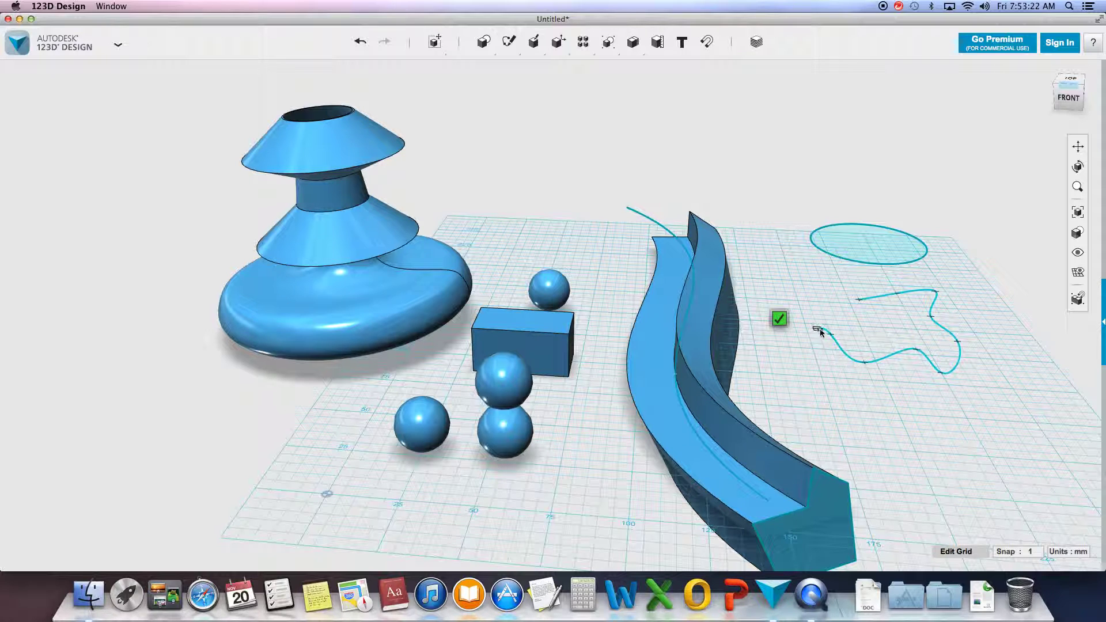
pyautogui.click(811, 309)
pyautogui.click(823, 287)
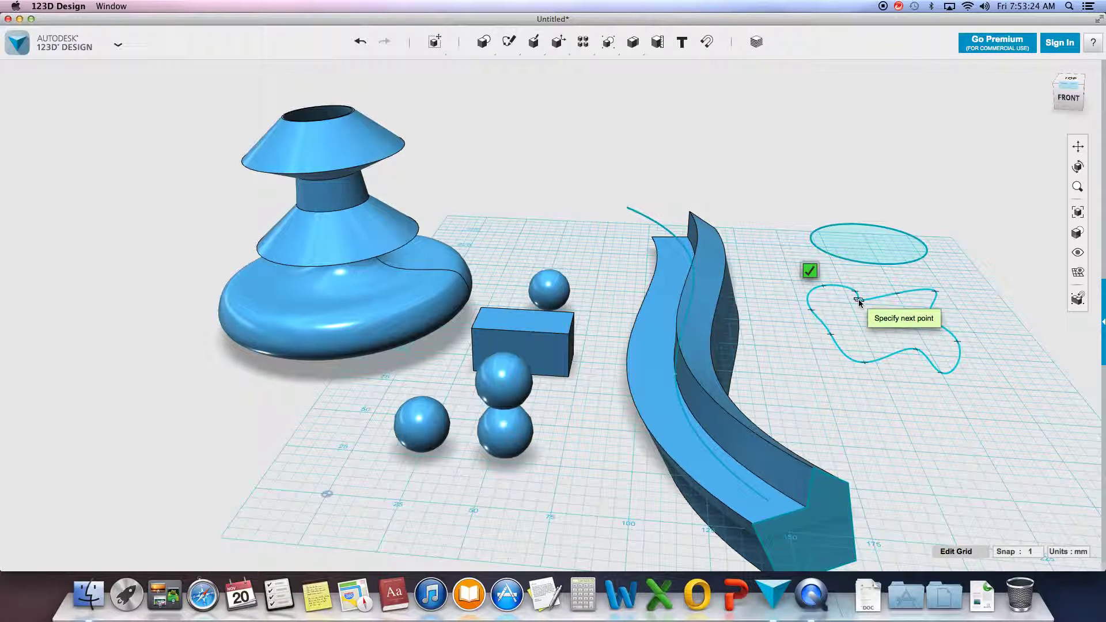
pyautogui.click(858, 300)
pyautogui.click(811, 282)
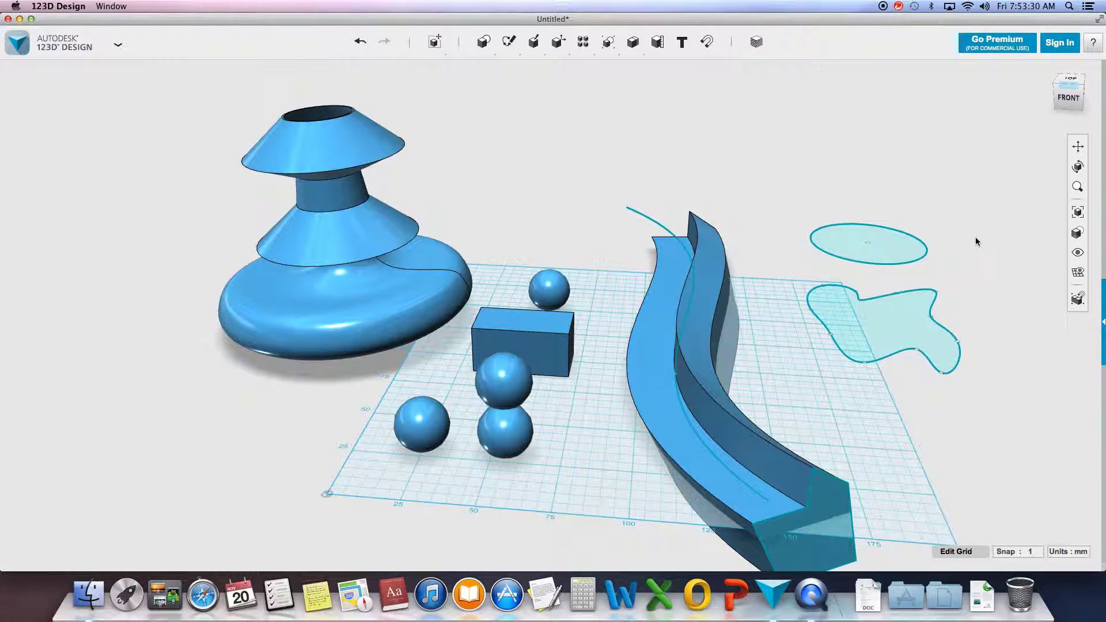
# Rotate the circle sketch by 90 degrees so that it stands perpendicular to the grid
pyautogui.click(1071, 81)
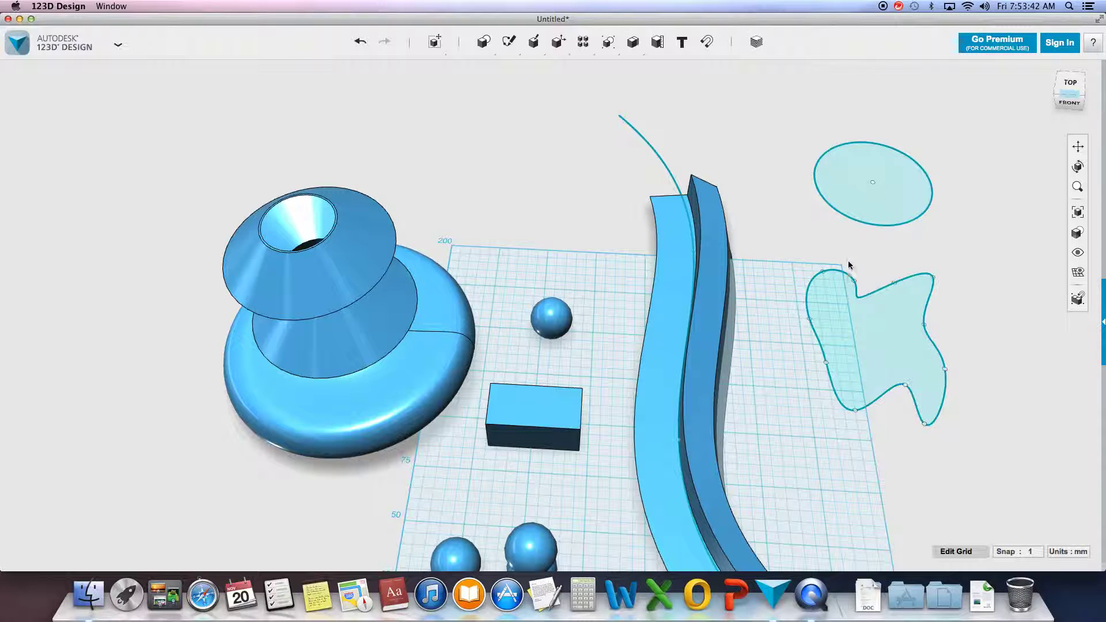
pyautogui.moveTo(1074, 104); pyautogui.dragTo(988, 64)
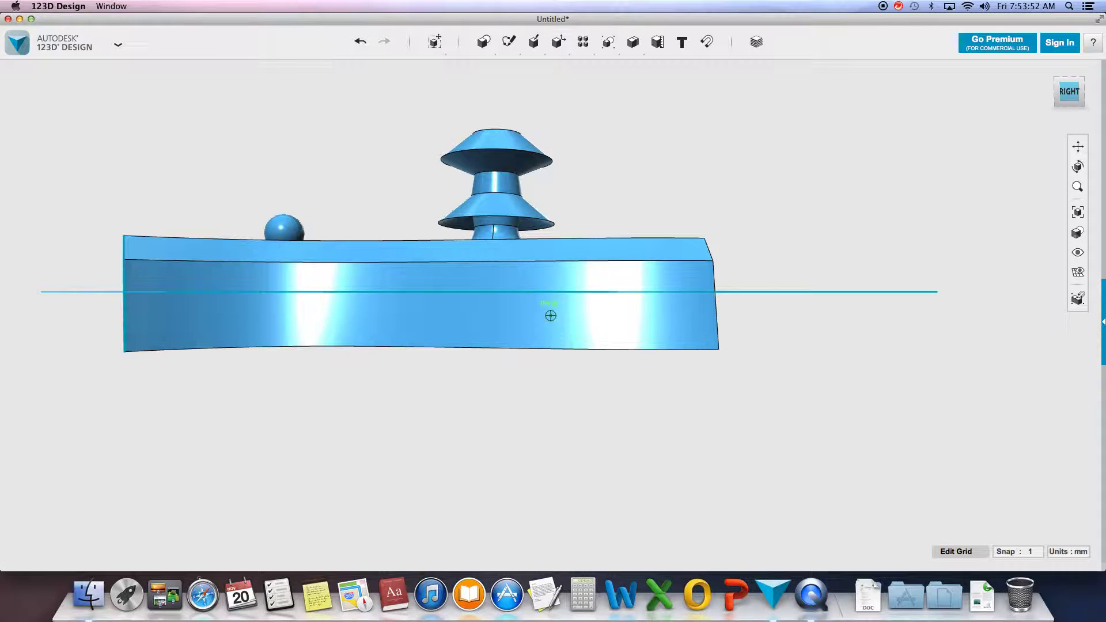
pyautogui.moveTo(550, 316); pyautogui.dragTo(778, 293, button='right')
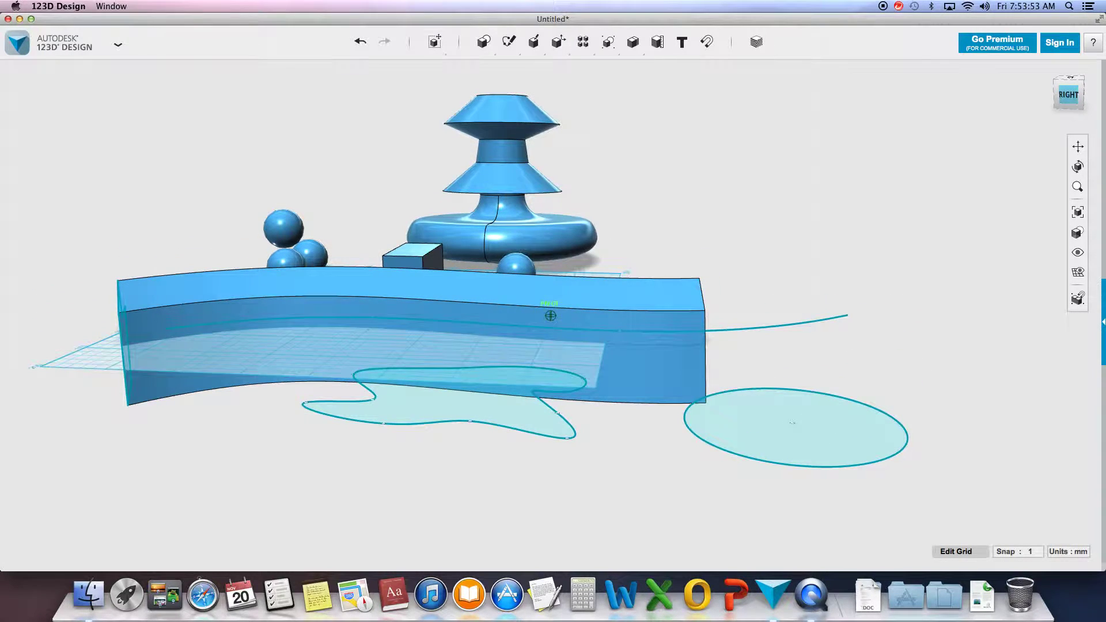
pyautogui.click(734, 410)
pyautogui.press('m')
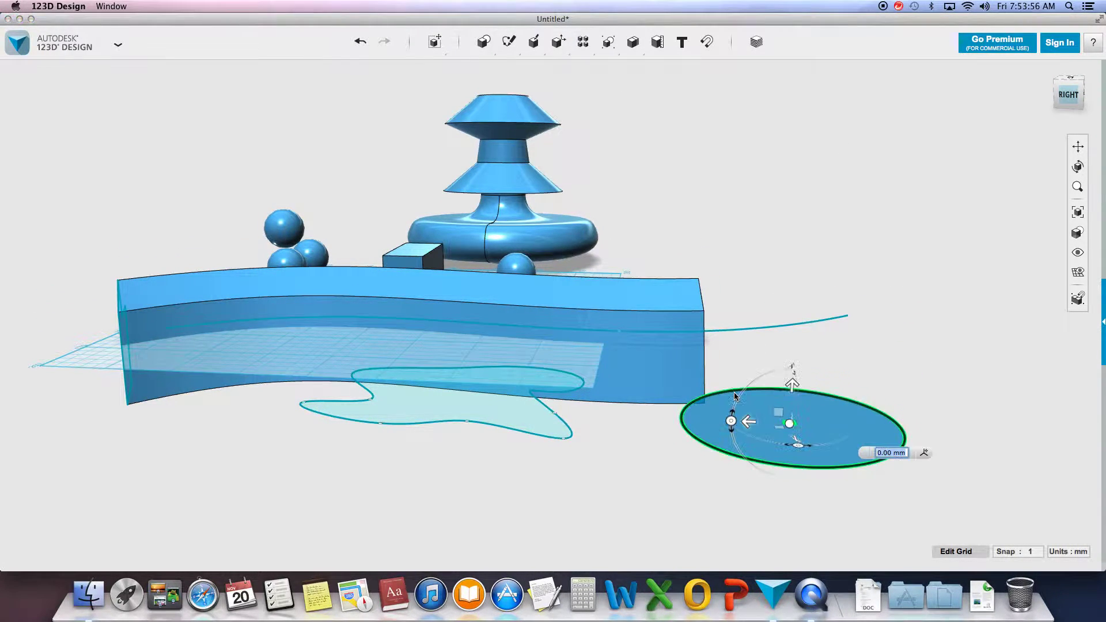
pyautogui.moveTo(1073, 100)
pyautogui.mouseDown()
pyautogui.moveTo(1067, 74)
pyautogui.moveTo(1061, 91)
pyautogui.mouseUp()
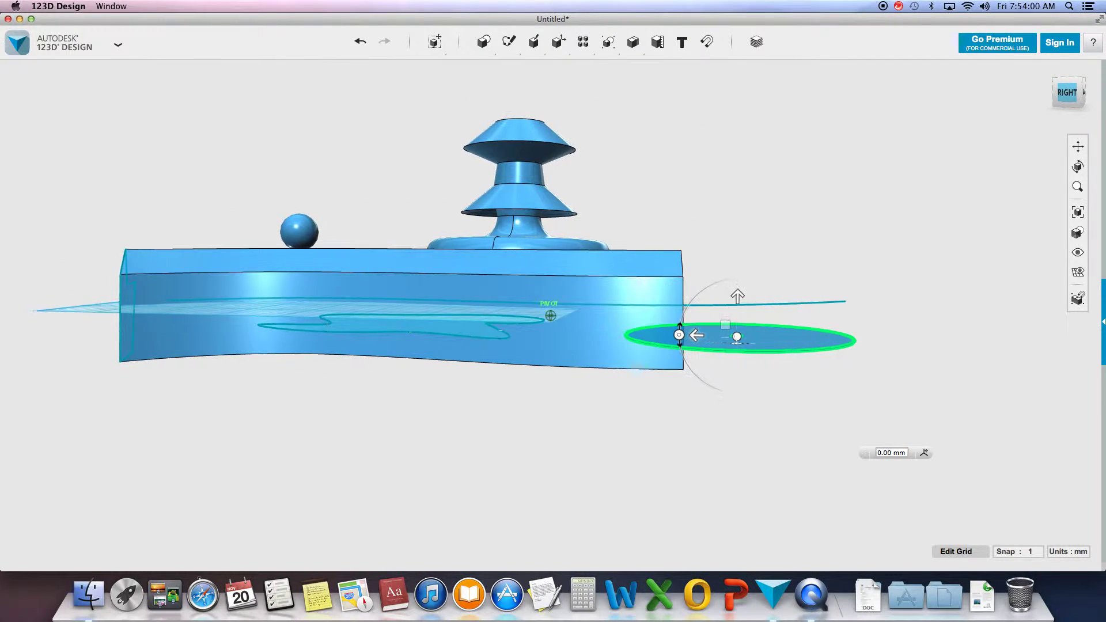
pyautogui.moveTo(719, 283); pyautogui.dragTo(691, 355)
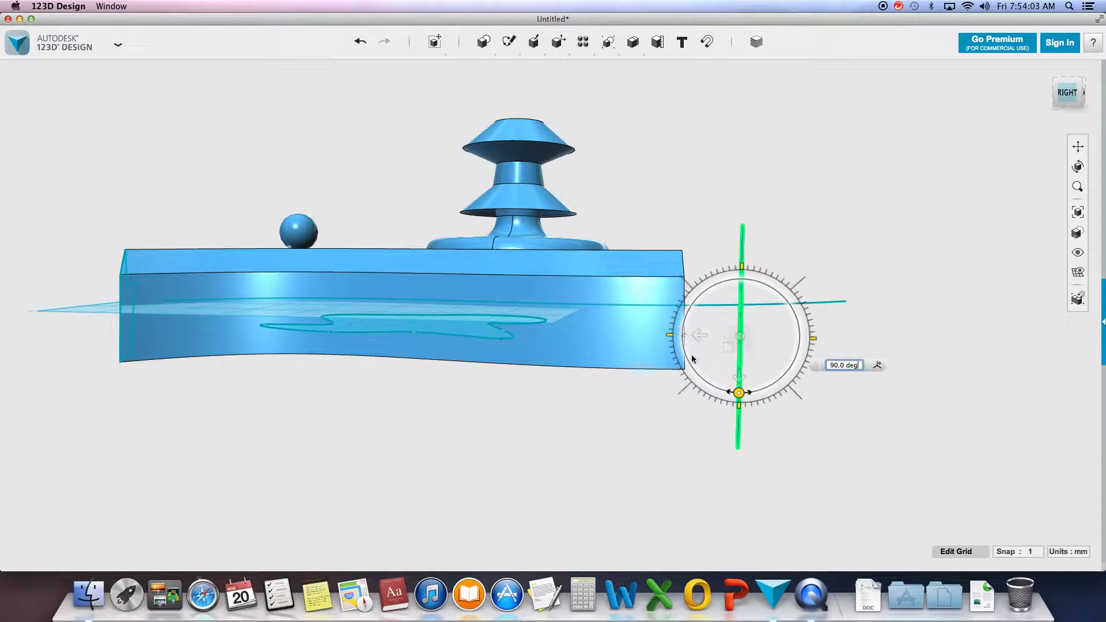
# Rotate the closed spline profile so that it stands upright, facing the circle
pyautogui.click(458, 327)
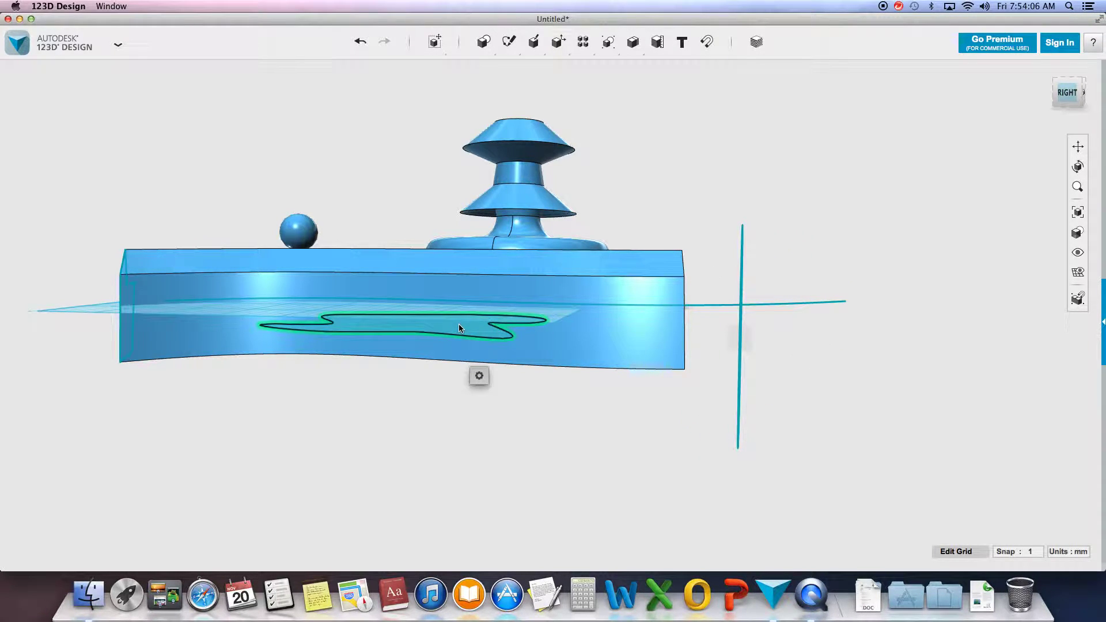
pyautogui.hotkey('ctrl', 't')
pyautogui.moveTo(353, 321)
pyautogui.mouseDown()
pyautogui.moveTo(350, 309)
pyautogui.moveTo(371, 351)
pyautogui.mouseUp()
pyautogui.click(513, 431)
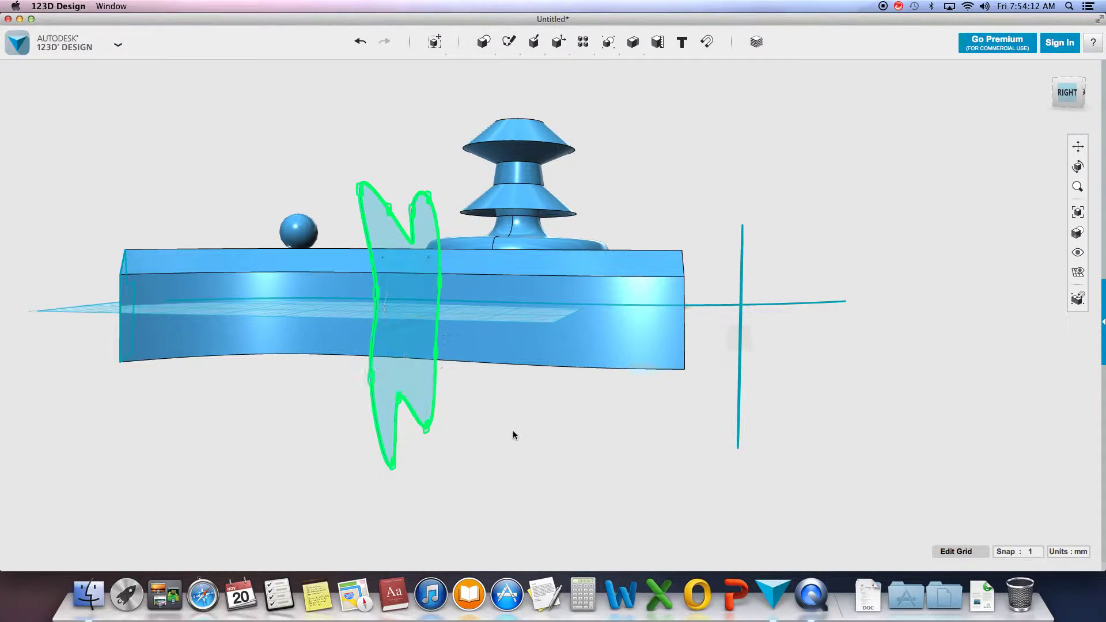
pyautogui.moveTo(1075, 93)
pyautogui.mouseDown()
pyautogui.moveTo(1101, 109)
pyautogui.moveTo(1096, 122)
pyautogui.moveTo(1075, 128)
pyautogui.moveTo(1064, 90)
pyautogui.moveTo(1066, 112)
pyautogui.mouseUp()
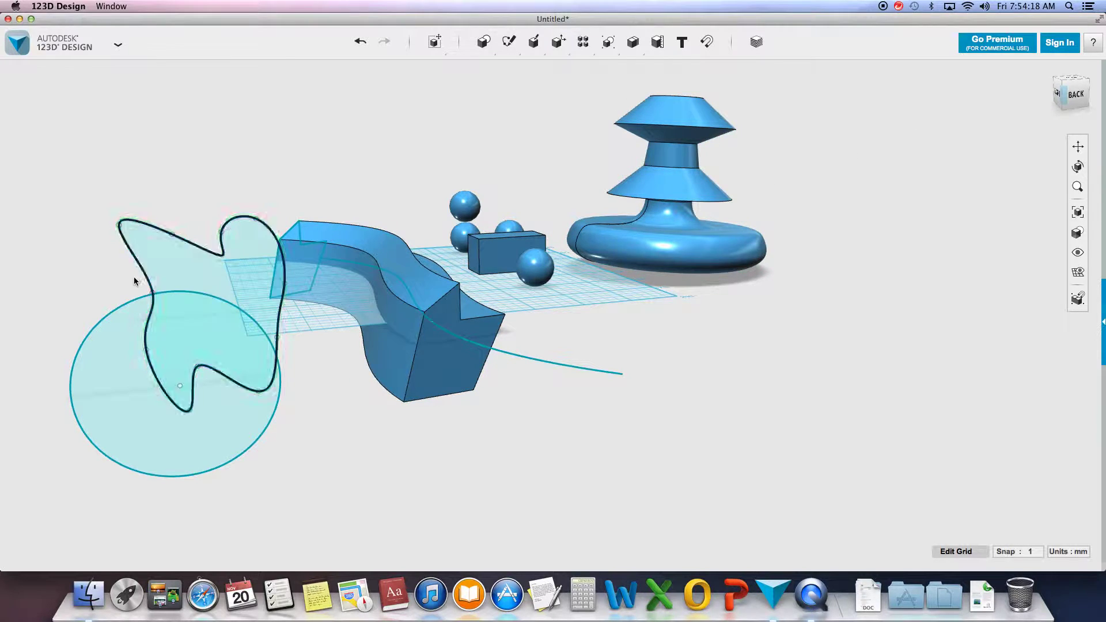
pyautogui.click(95, 323)
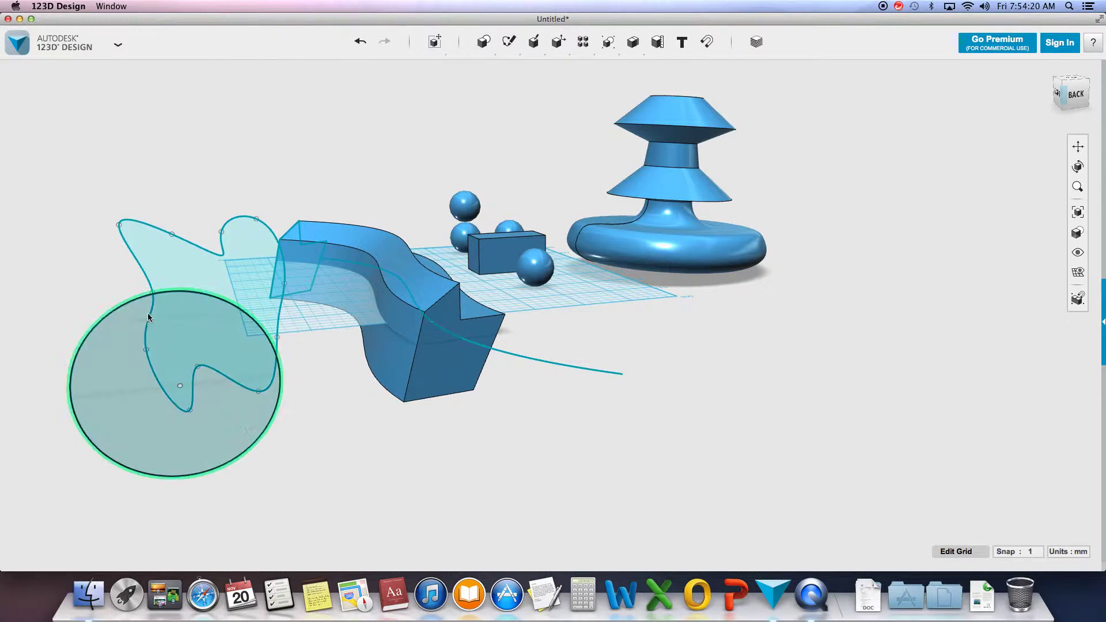
pyautogui.click(103, 325)
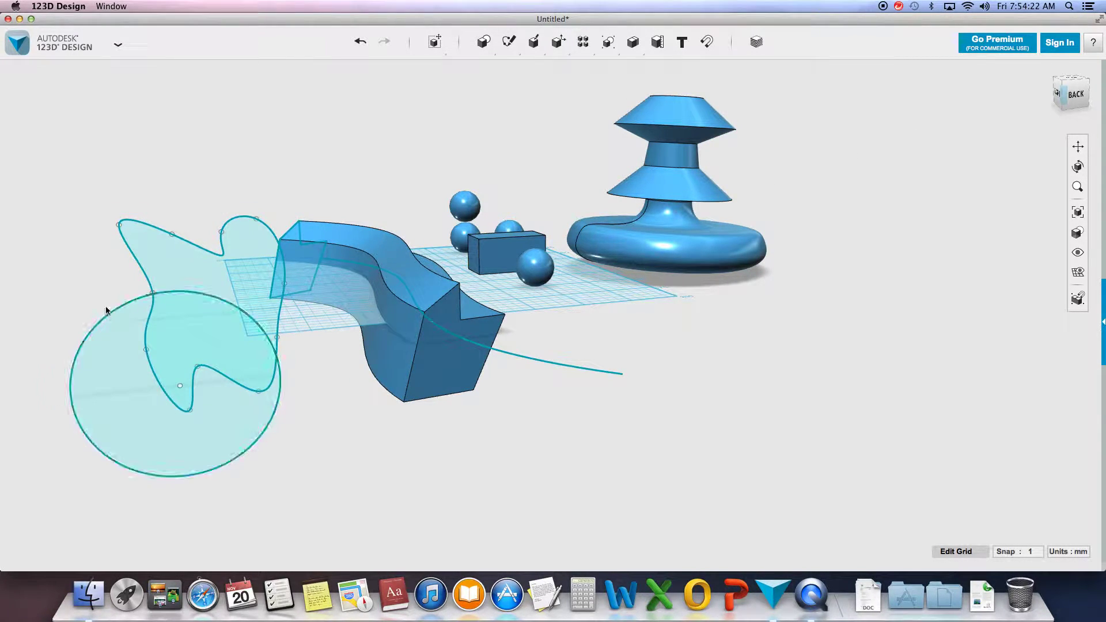
pyautogui.moveTo(532, 42)
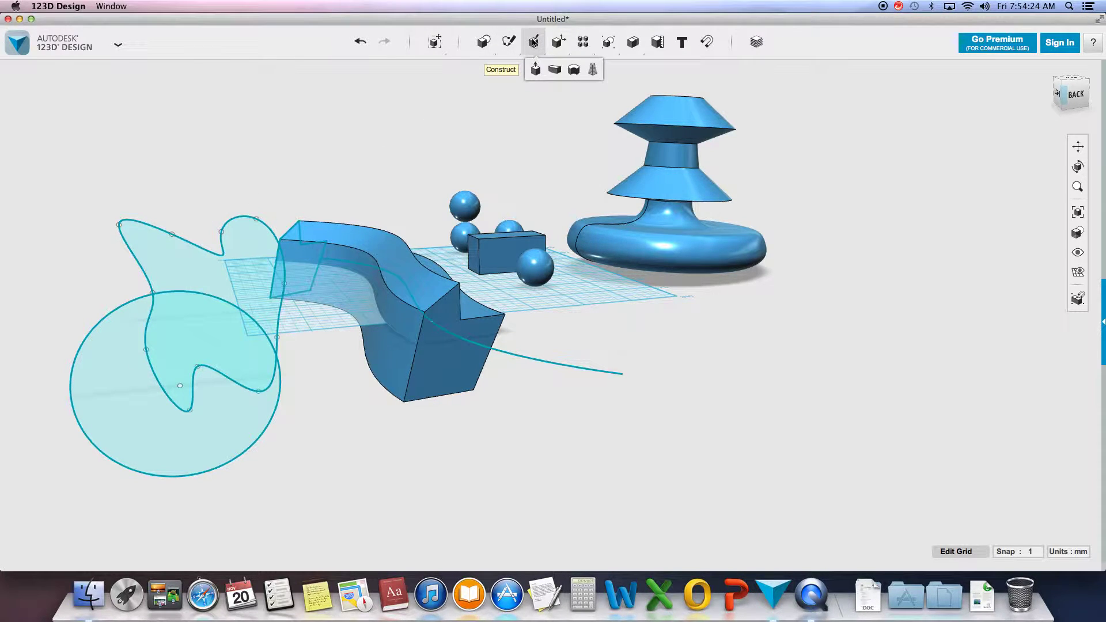
pyautogui.click(594, 70)
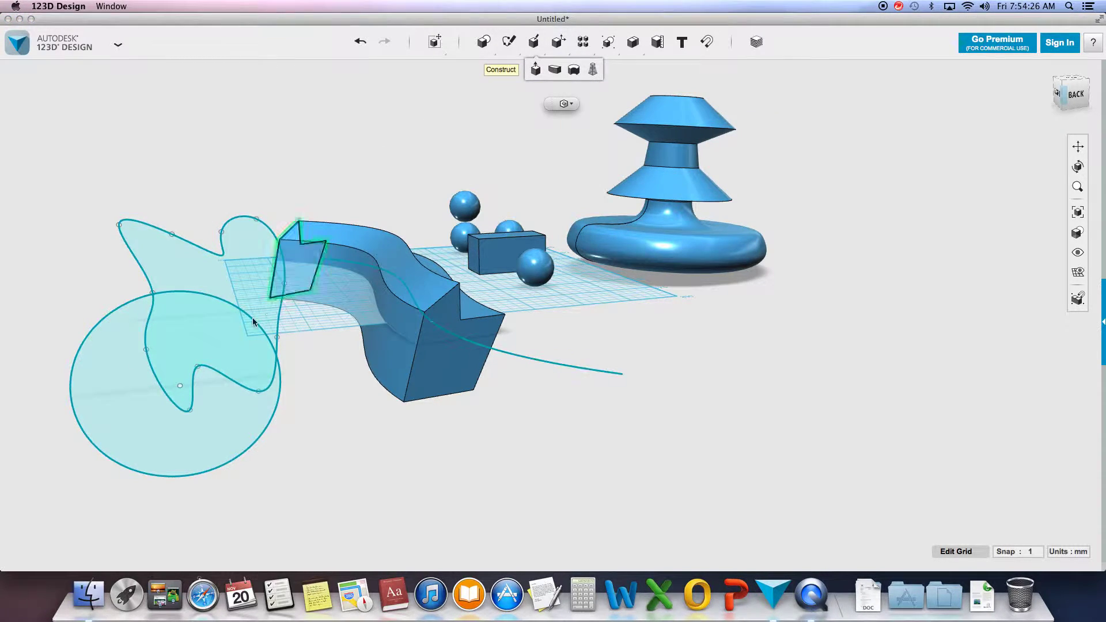
pyautogui.click(132, 382)
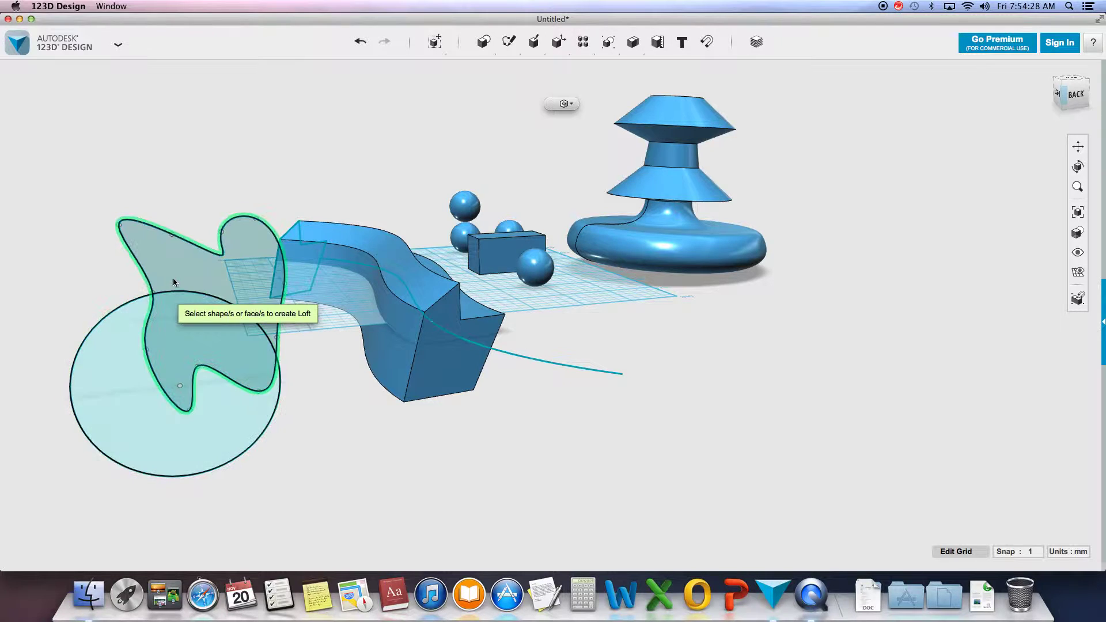
pyautogui.click(172, 269)
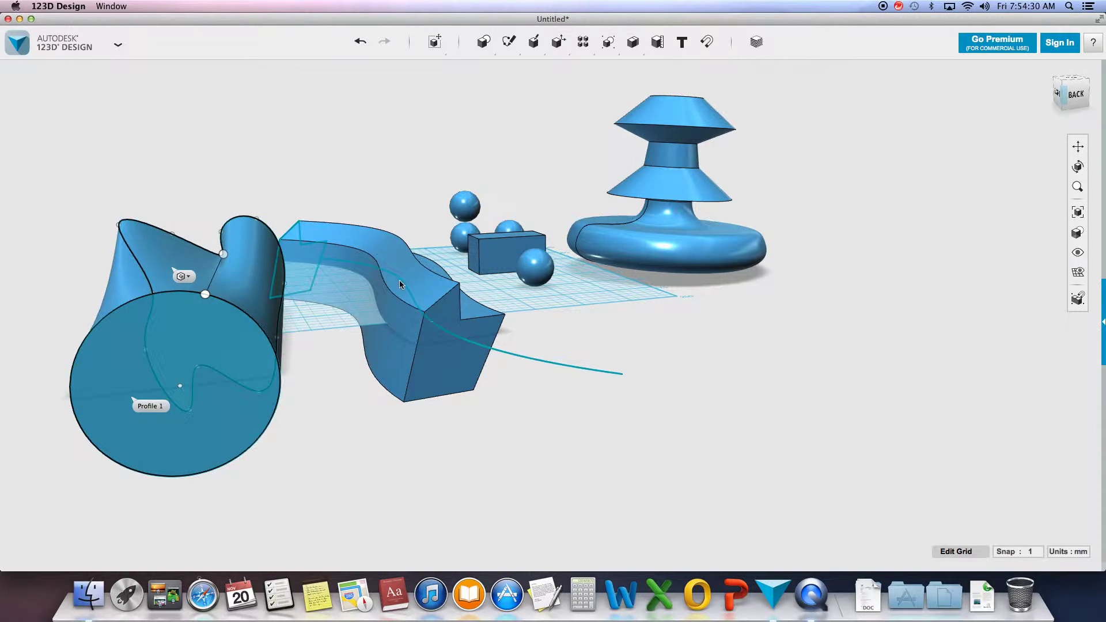
pyautogui.moveTo(1083, 88); pyautogui.dragTo(1100, 4)
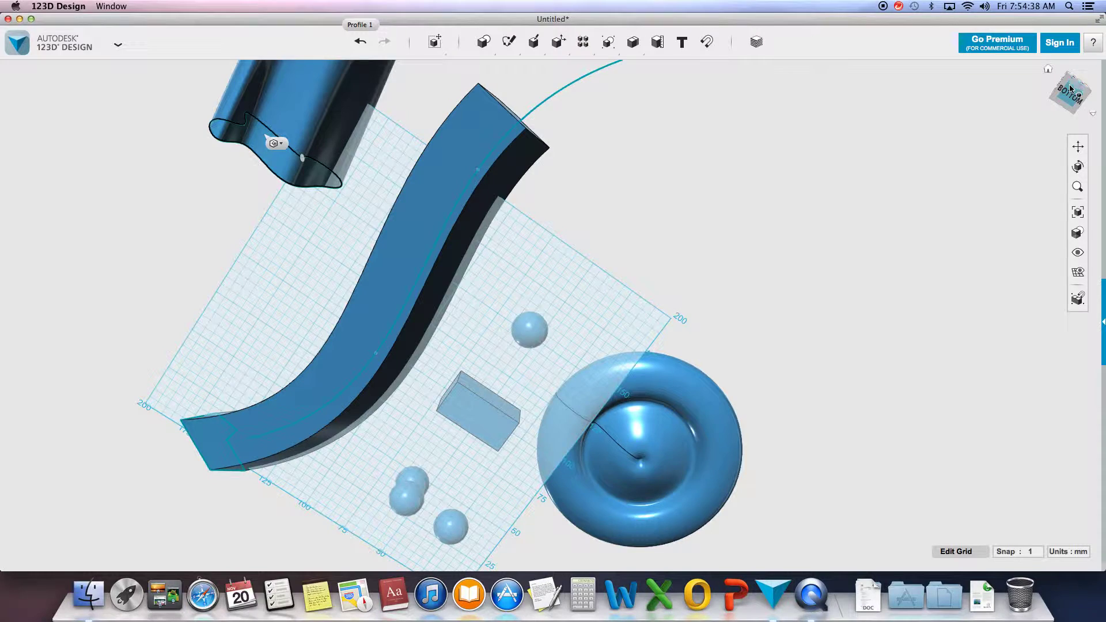
pyautogui.moveTo(1070, 88); pyautogui.dragTo(1094, 147)
pyautogui.moveTo(1070, 101); pyautogui.dragTo(1025, 112)
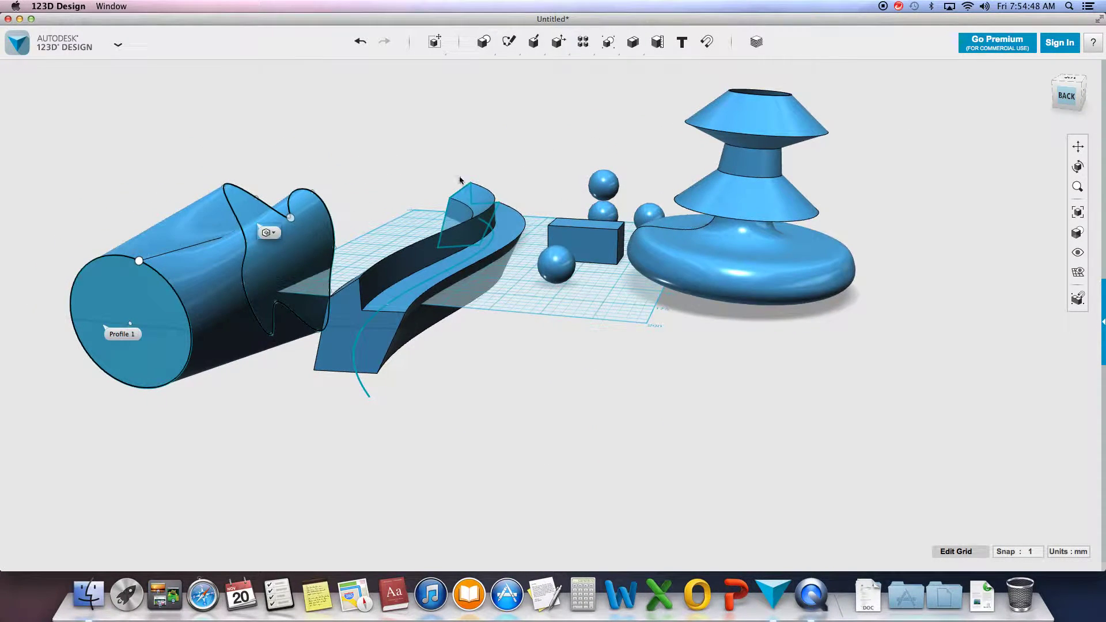
pyautogui.click(1078, 146)
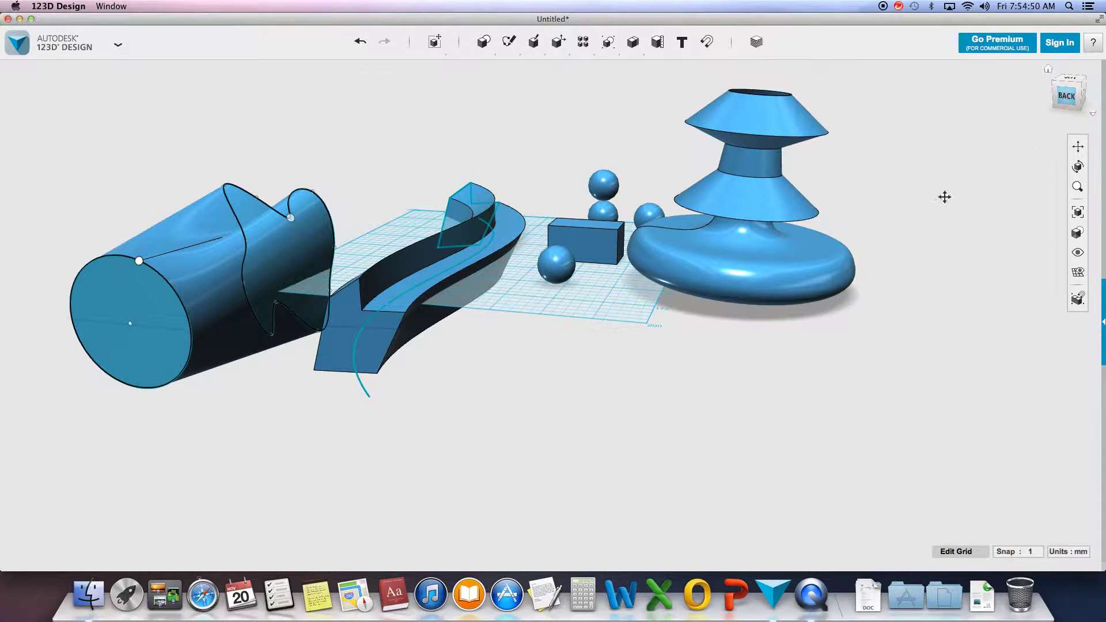
pyautogui.moveTo(745, 344); pyautogui.dragTo(1007, 244)
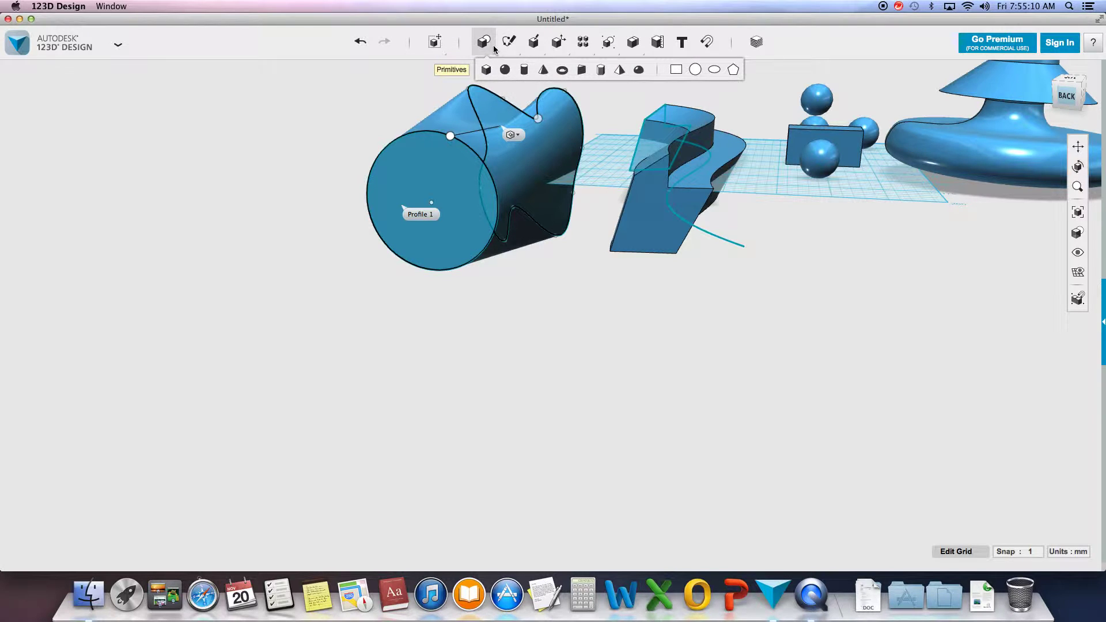
pyautogui.moveTo(559, 45)
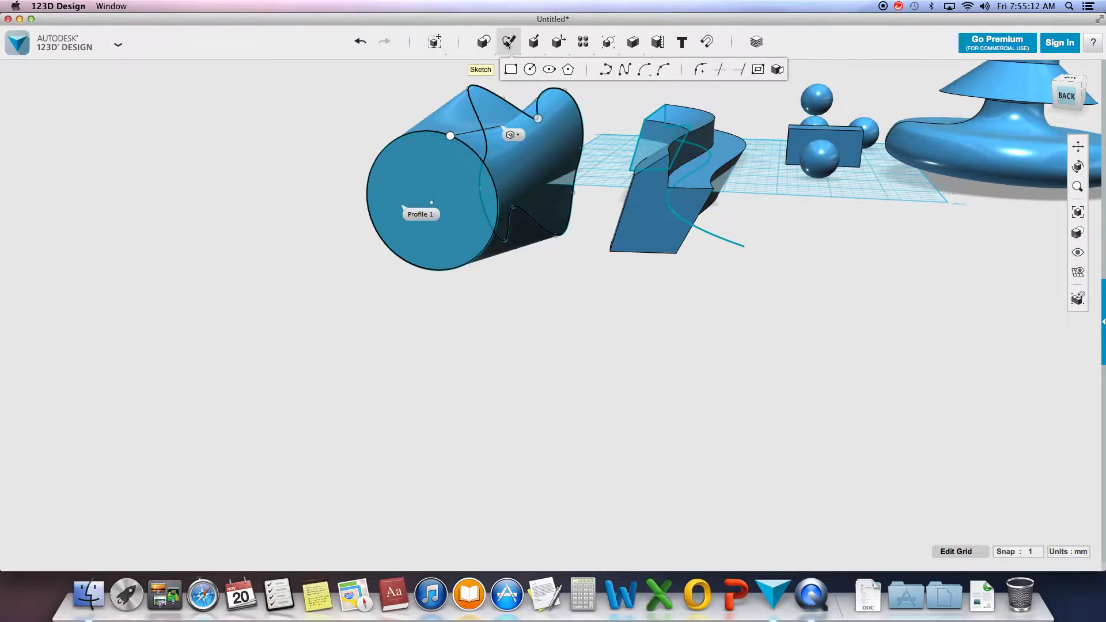
pyautogui.click(406, 87)
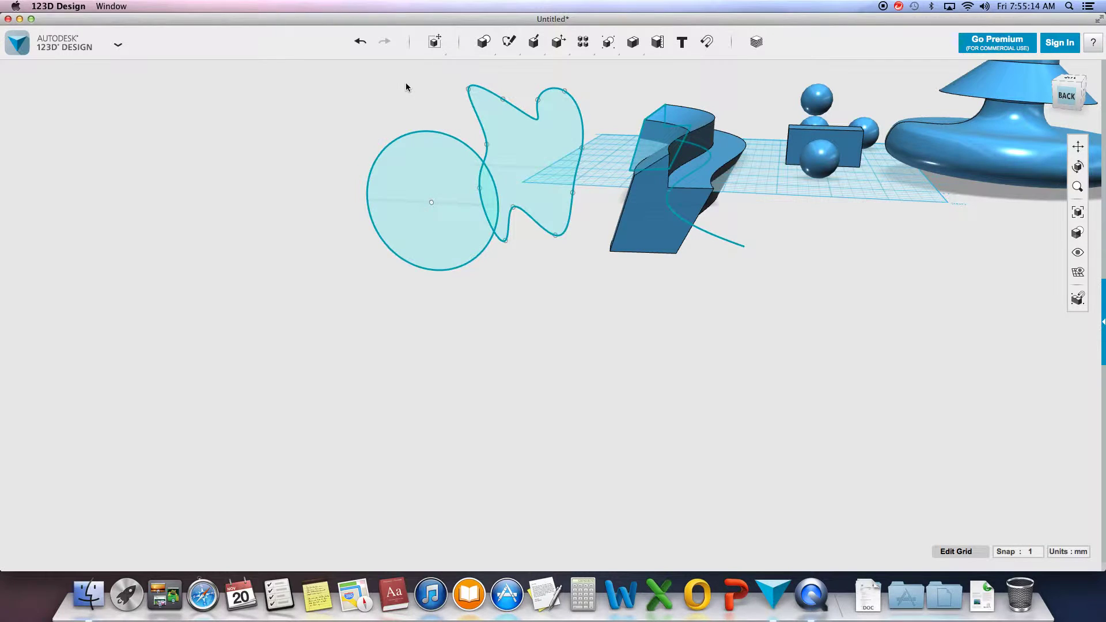
# Loft a solid between the upright spline profile and the circle
pyautogui.moveTo(534, 43)
pyautogui.click(587, 73)
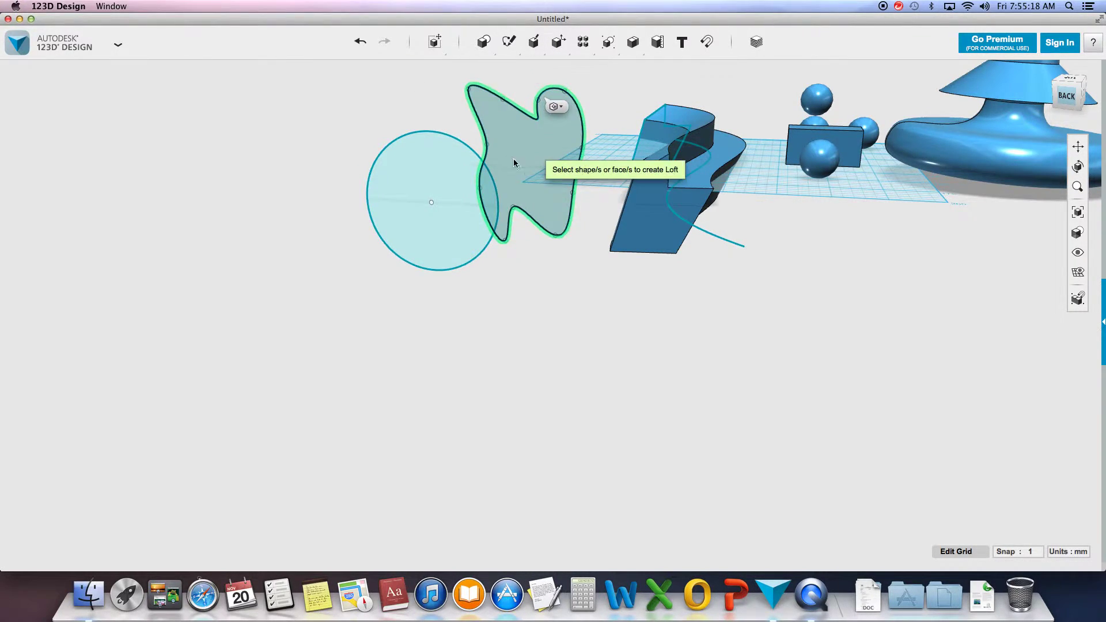
pyautogui.click(514, 158)
pyautogui.click(452, 167)
pyautogui.press('Return')
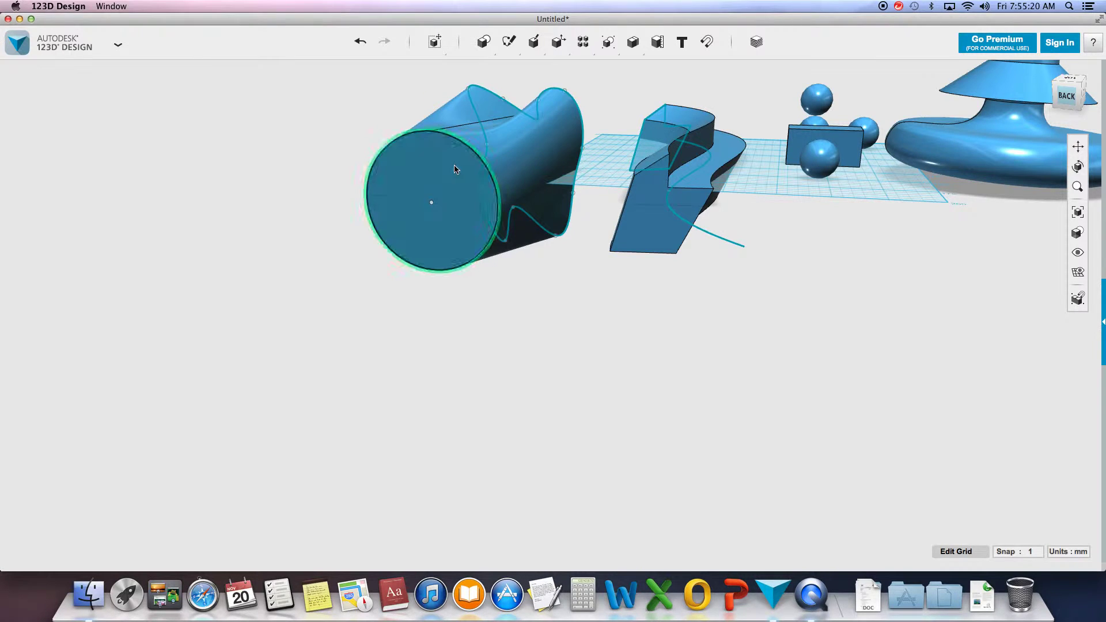
# Draw a closed, jagged star-like polyline with eleven corners in front of the lofted solid's circular end and finish the sketch
pyautogui.moveTo(509, 41)
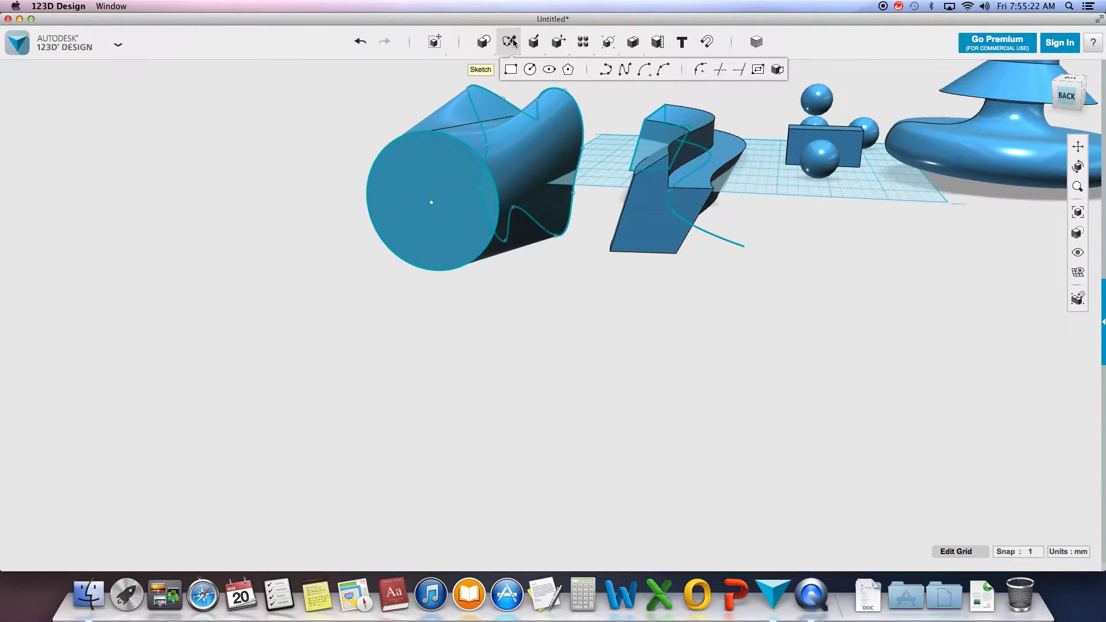
pyautogui.click(605, 69)
pyautogui.click(426, 254)
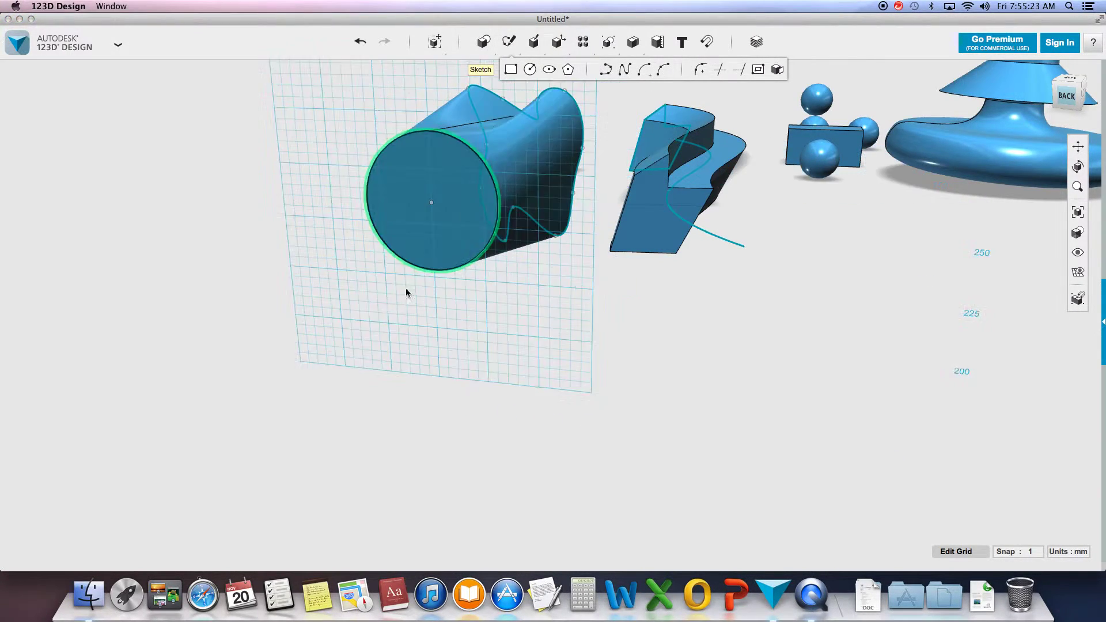
pyautogui.click(340, 383)
pyautogui.click(297, 326)
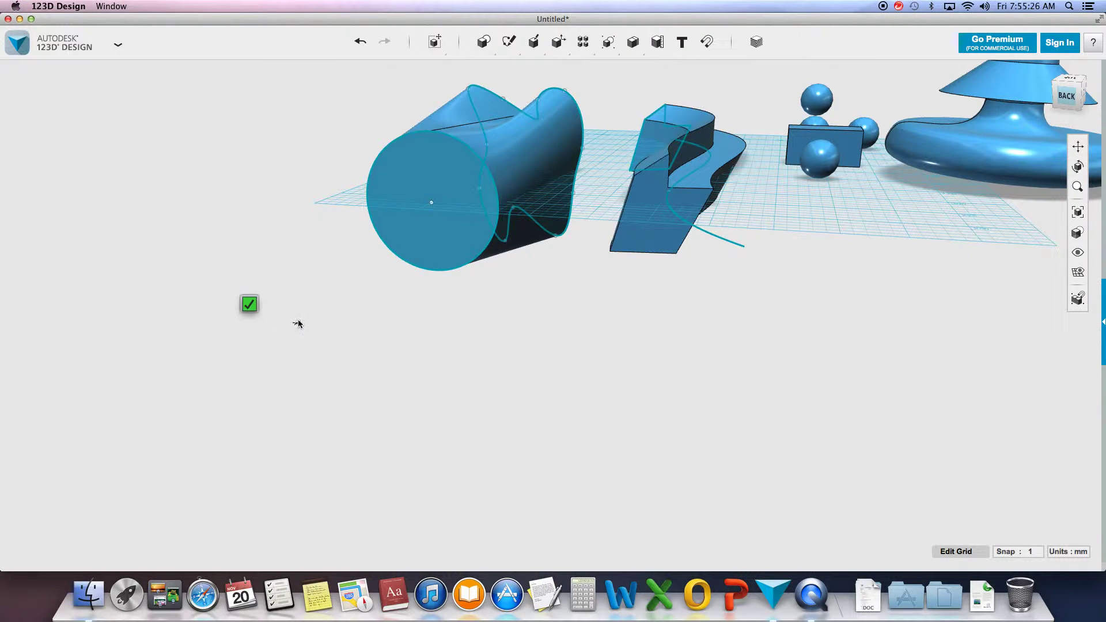
pyautogui.click(301, 276)
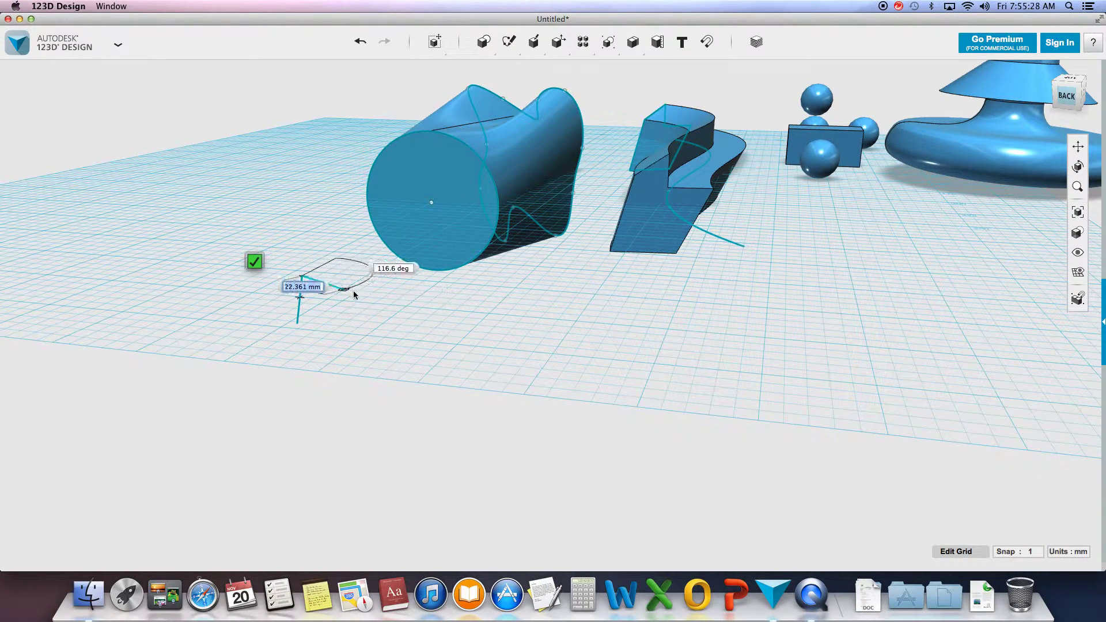
pyautogui.click(356, 288)
pyautogui.click(388, 273)
pyautogui.click(408, 318)
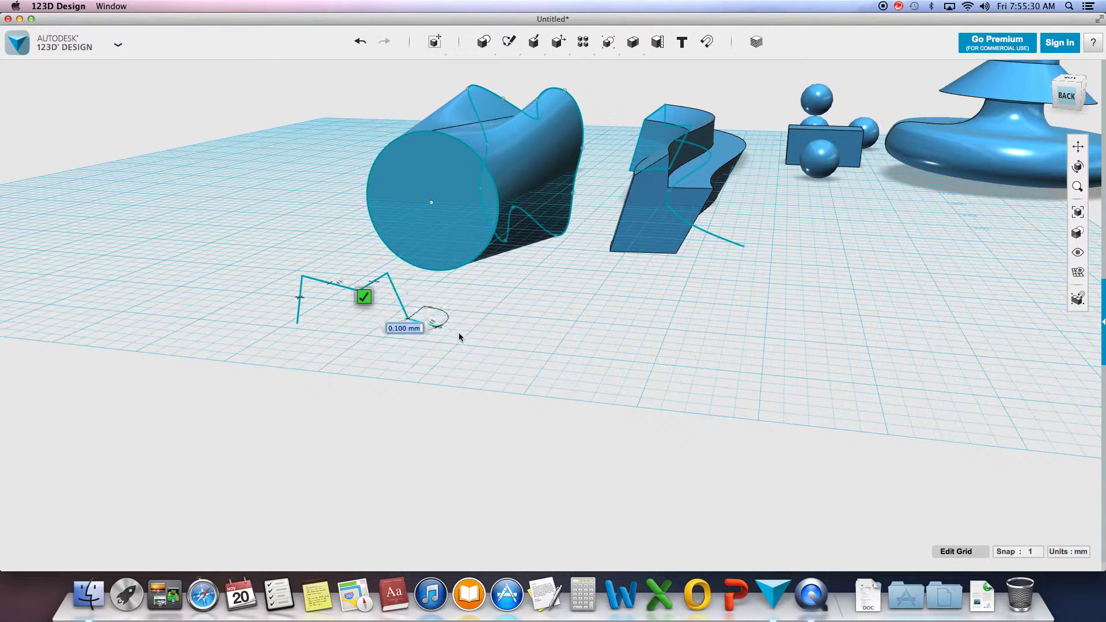
pyautogui.click(459, 333)
pyautogui.click(392, 353)
pyautogui.click(378, 317)
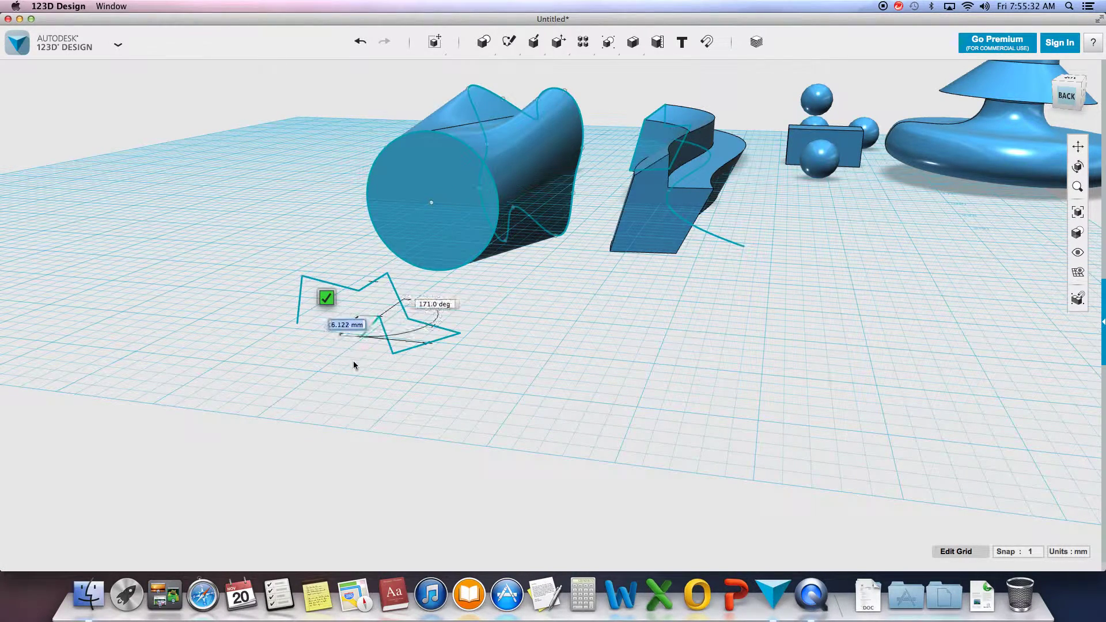
pyautogui.click(348, 365)
pyautogui.click(313, 335)
pyautogui.click(247, 354)
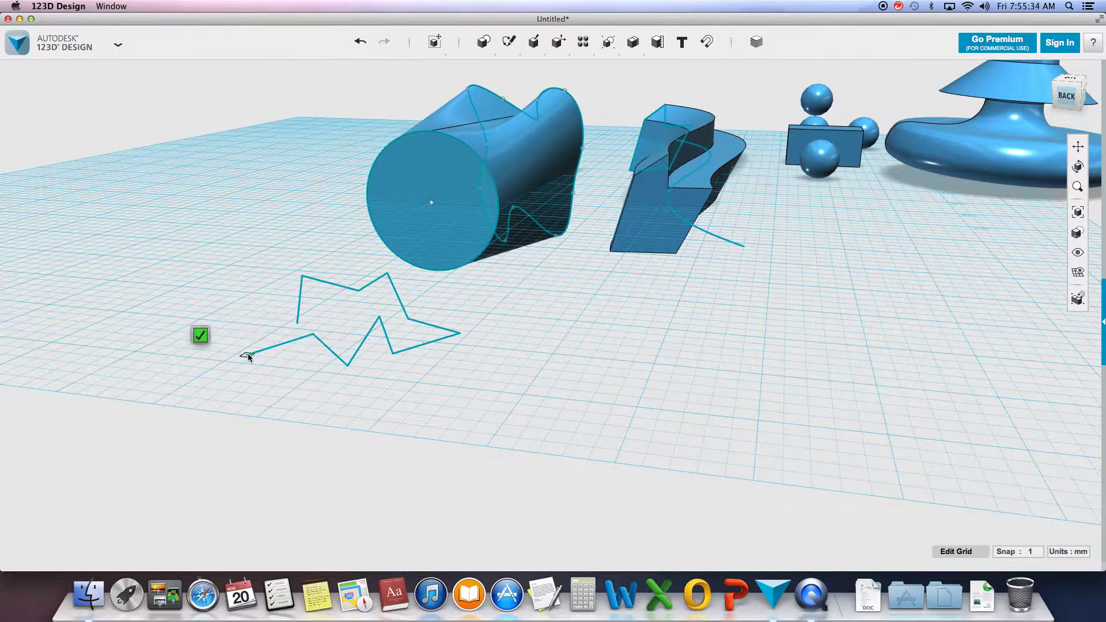
pyautogui.click(297, 323)
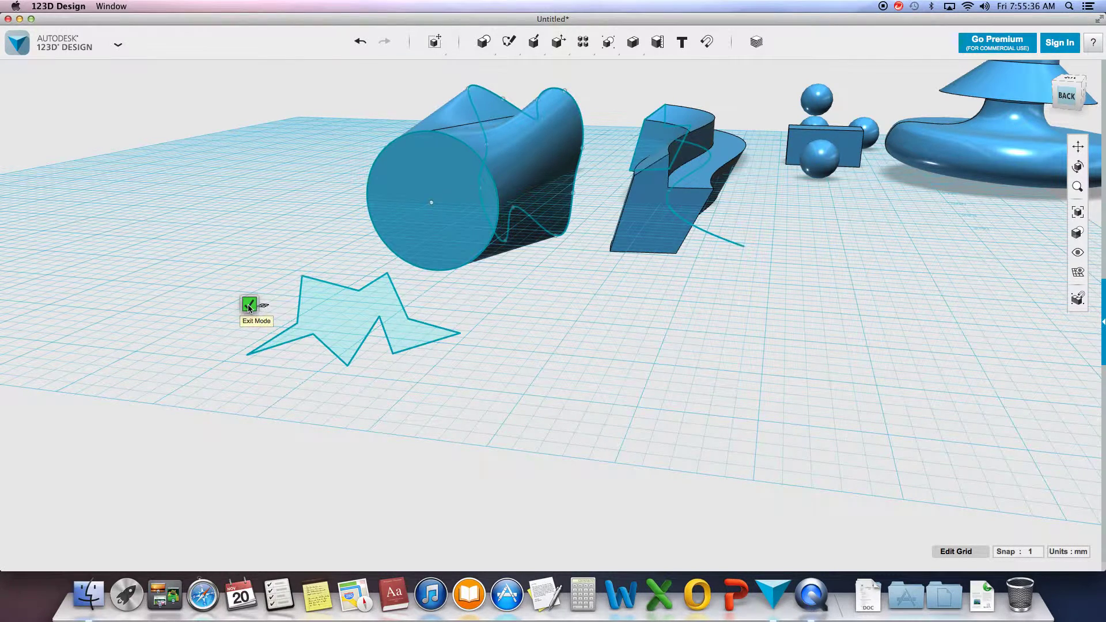
pyautogui.click(248, 304)
# Rotate the jagged polyline profile 90 degrees so it stands upright, and move it closer to the lofted solid's circular end
pyautogui.click(320, 312)
pyautogui.press('super+t')
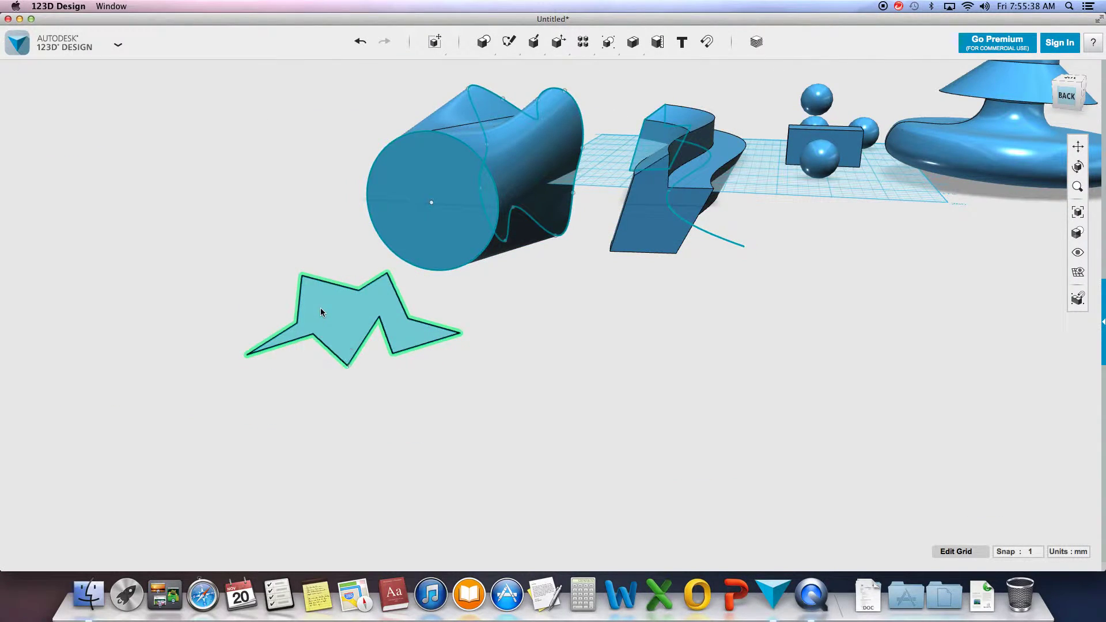
pyautogui.moveTo(384, 294); pyautogui.dragTo(362, 317)
pyautogui.moveTo(1068, 100); pyautogui.dragTo(1025, 94)
pyautogui.moveTo(956, 105); pyautogui.dragTo(834, 152)
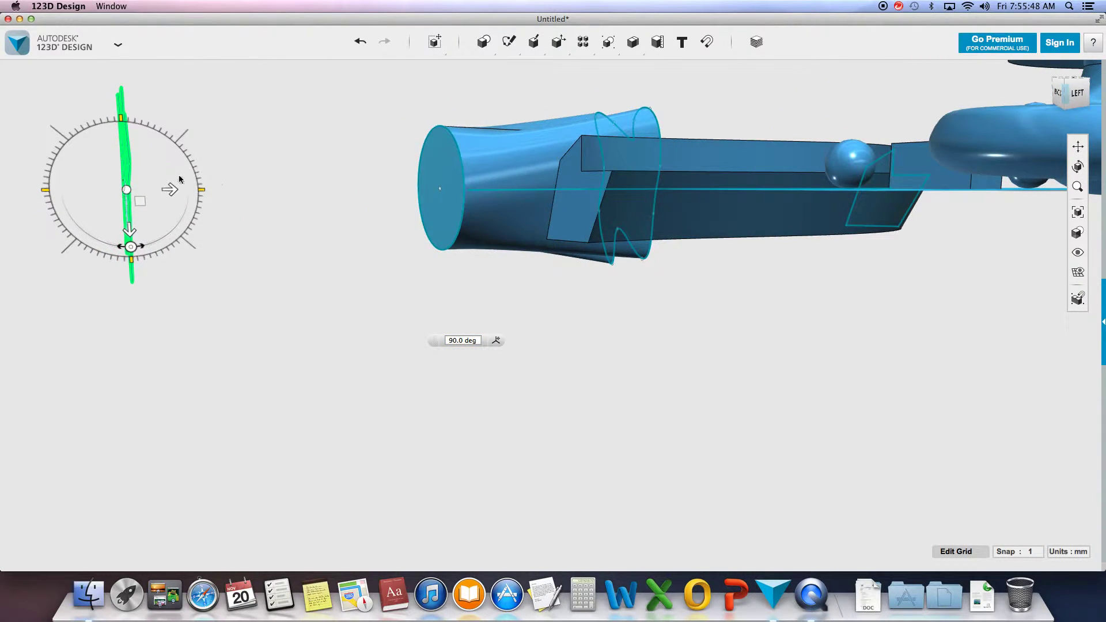
pyautogui.moveTo(169, 189); pyautogui.dragTo(264, 189)
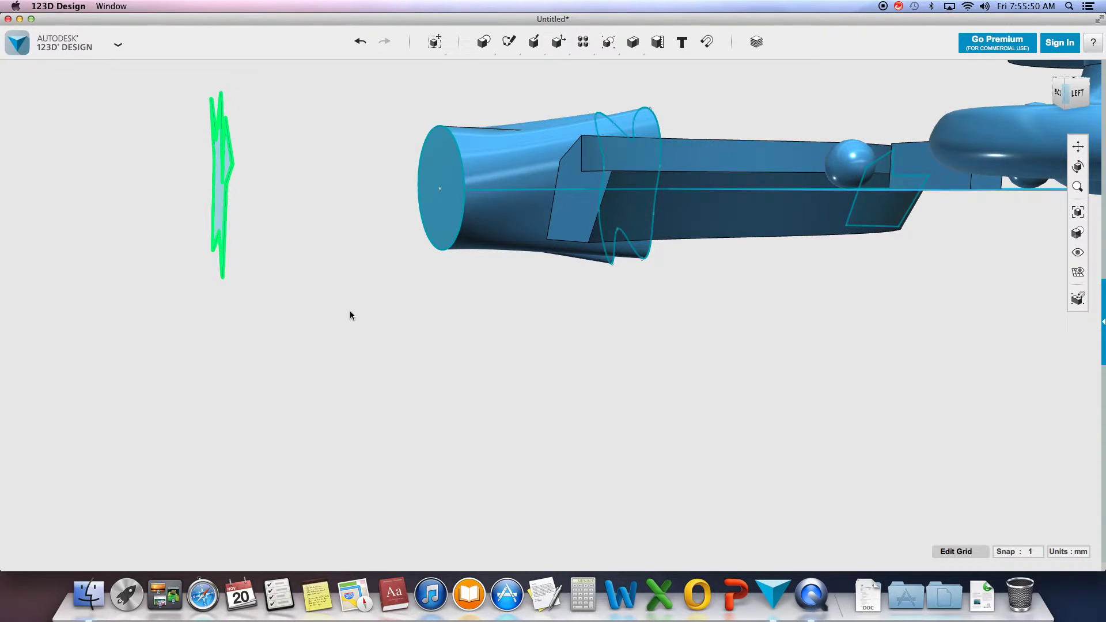
# Loft a second solid between the upright jagged profile and the circular end of the existing loft
pyautogui.click(458, 178)
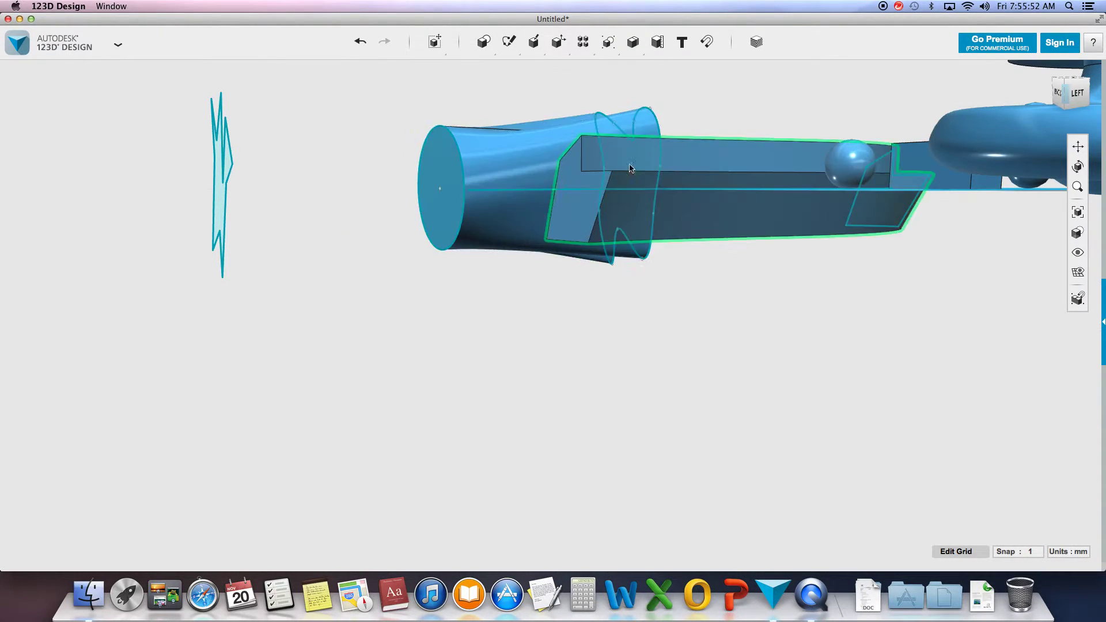
pyautogui.moveTo(514, 46)
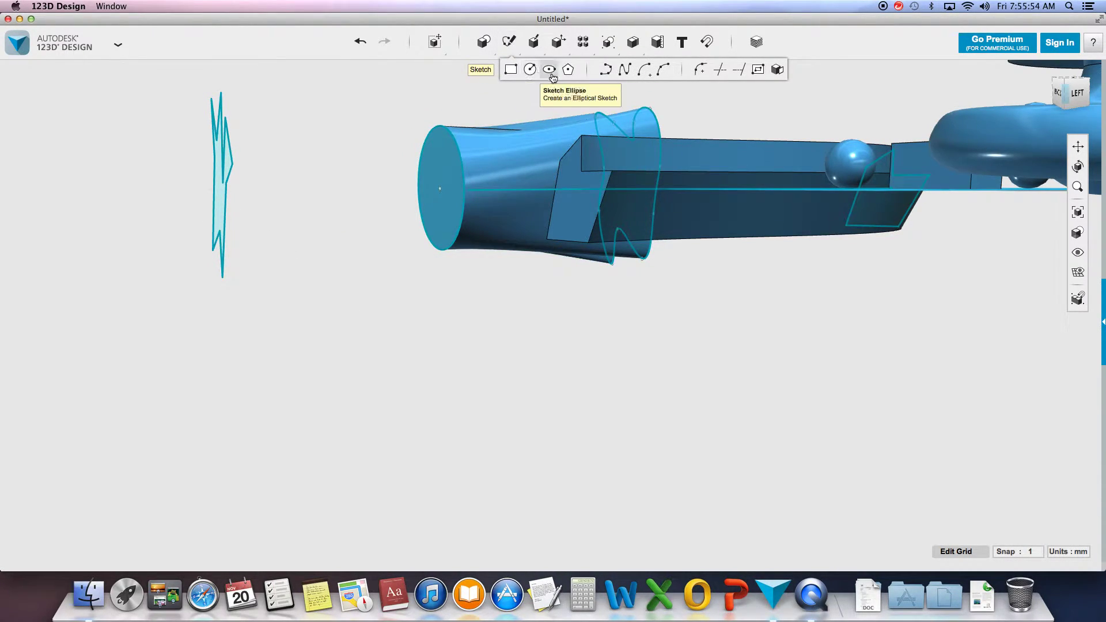
pyautogui.moveTo(562, 51)
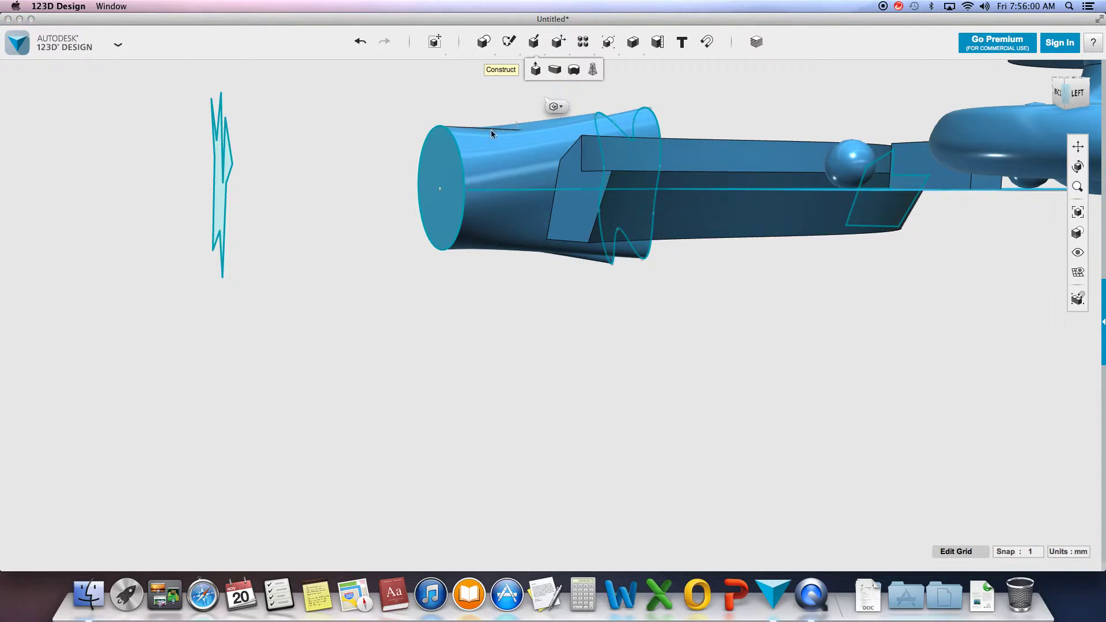
pyautogui.click(219, 193)
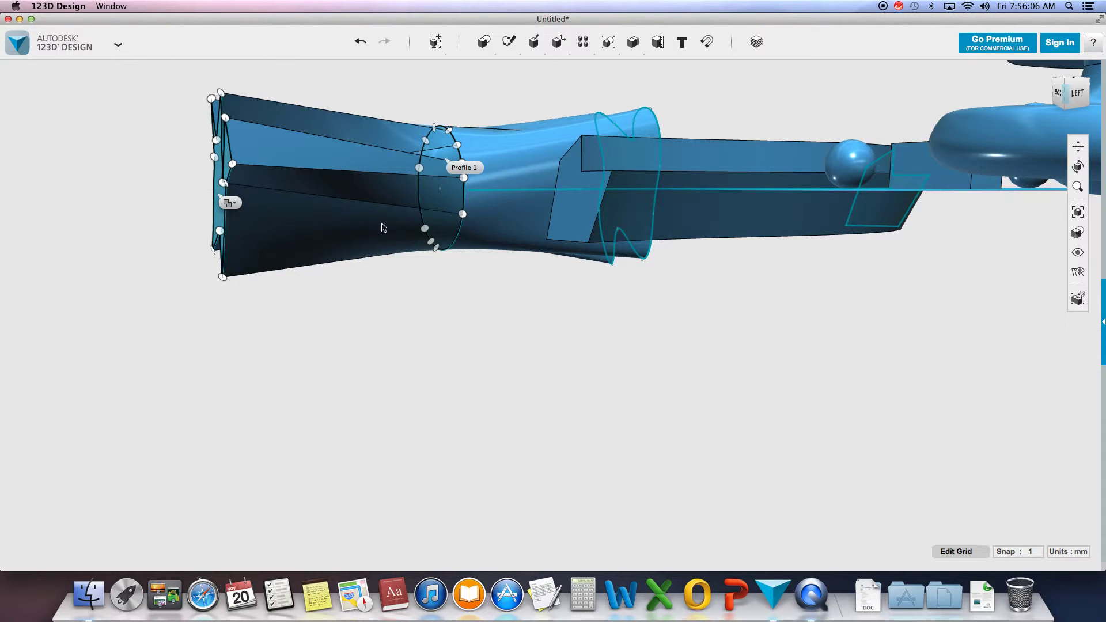
pyautogui.moveTo(550, 314); pyautogui.dragTo(550, 316, button='right')
pyautogui.moveTo(244, 254); pyautogui.dragTo(244, 312, button='right')
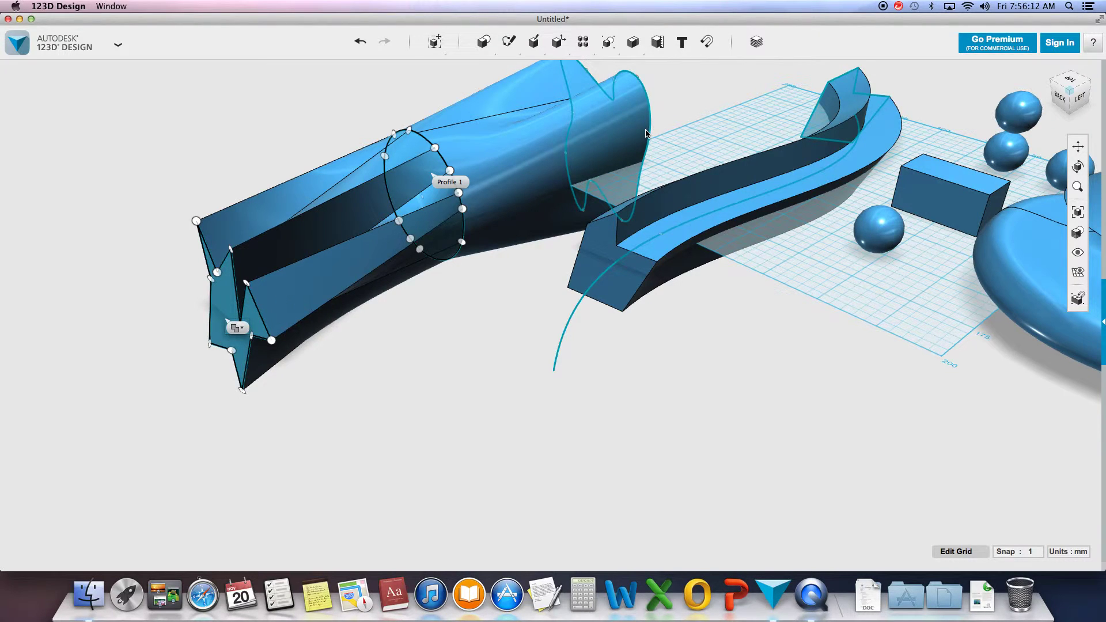
pyautogui.click(509, 292)
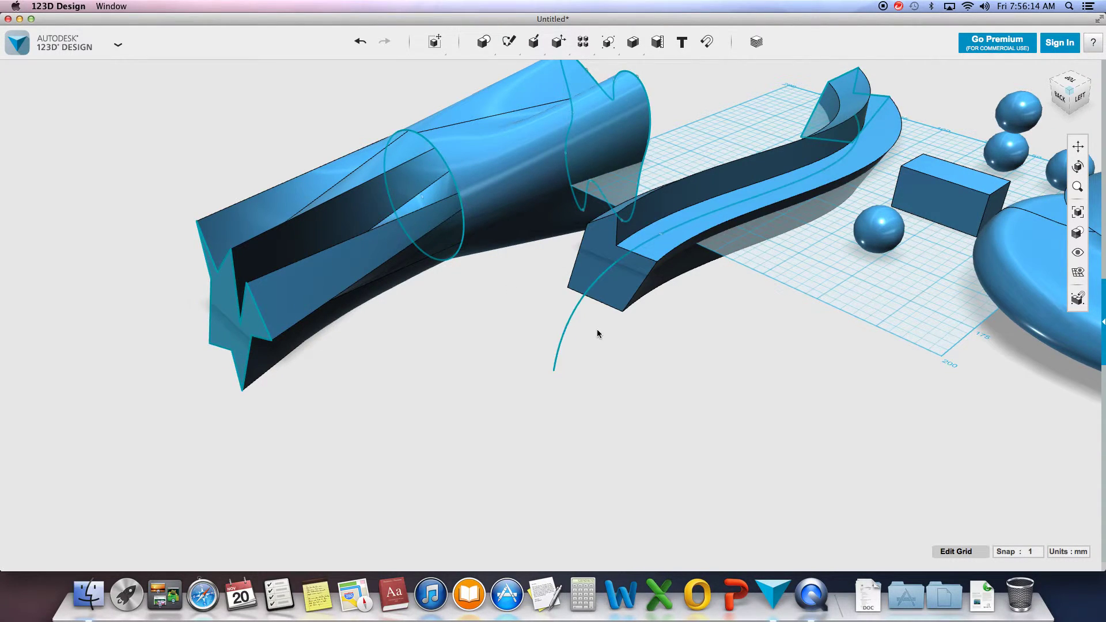
pyautogui.click(1069, 84)
pyautogui.click(1069, 84)
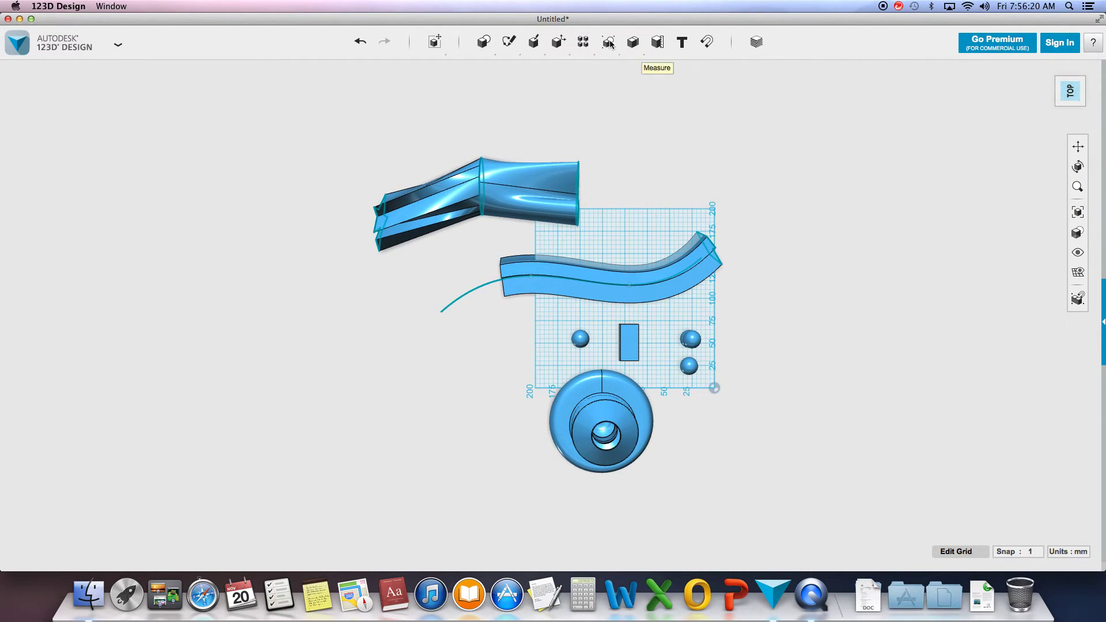
pyautogui.moveTo(533, 41)
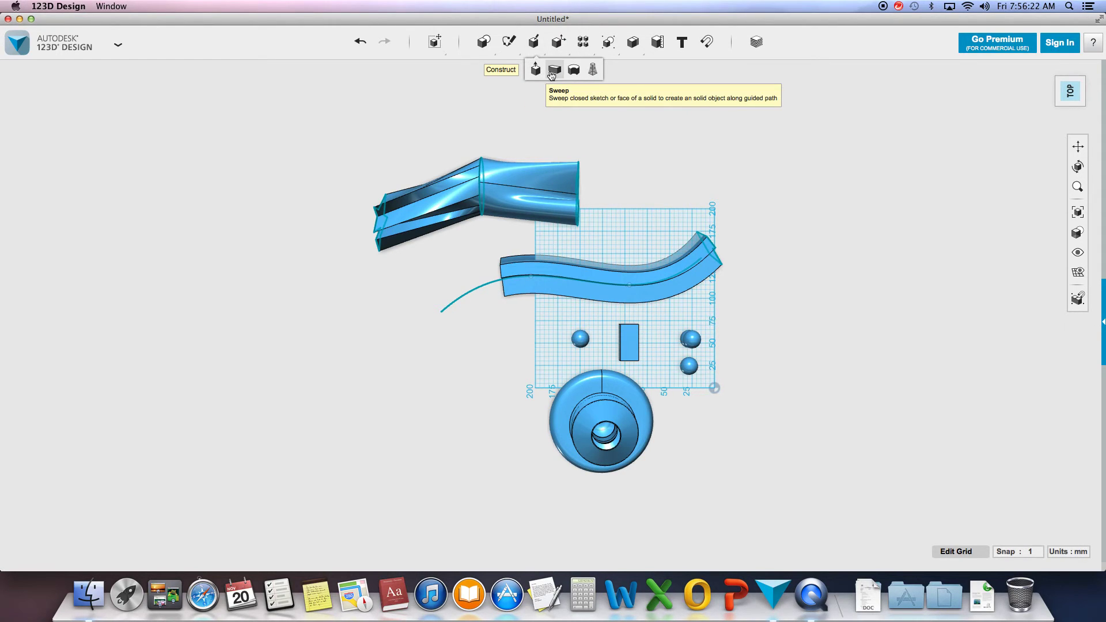